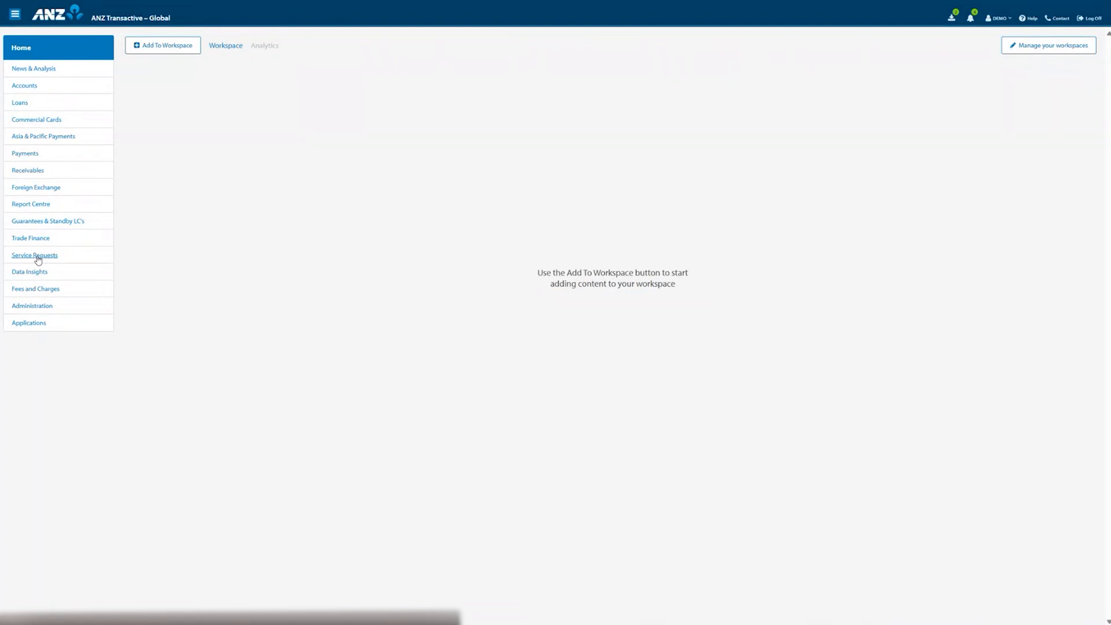
# Step: Open the Payments & Transactions service requests and review the list's view options, including the selectable statuses
pyautogui.click(35, 255)
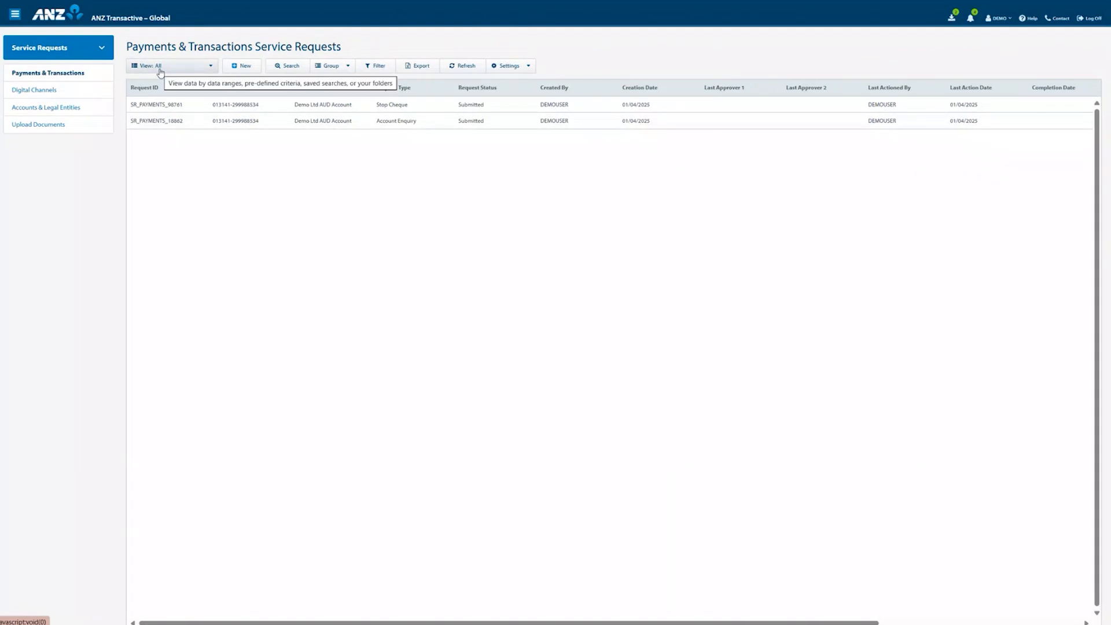
pyautogui.click(210, 67)
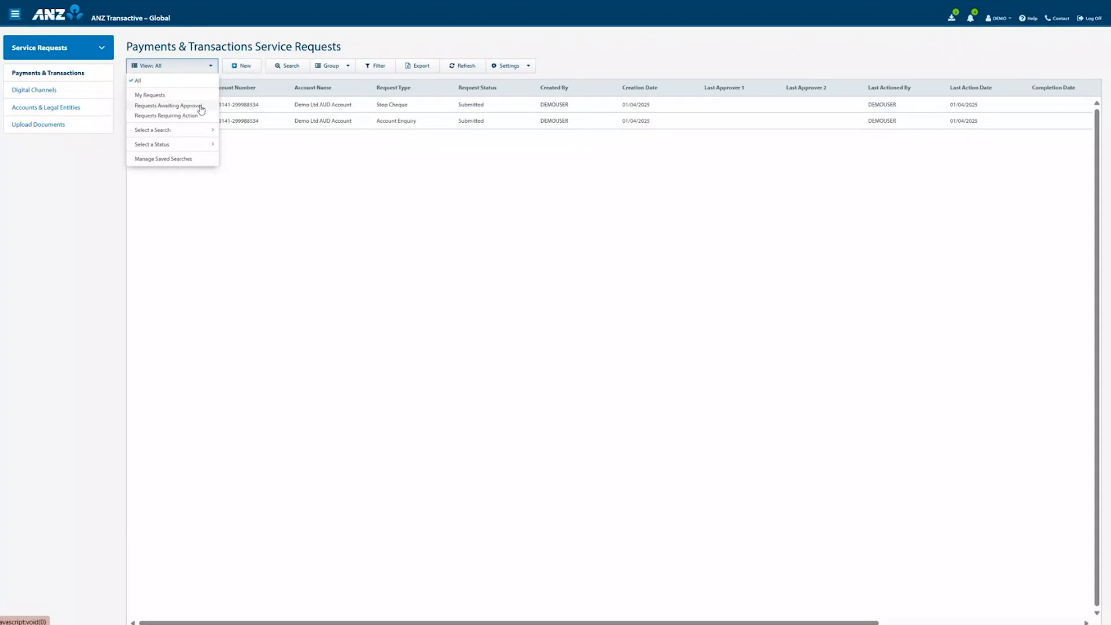
pyautogui.click(209, 146)
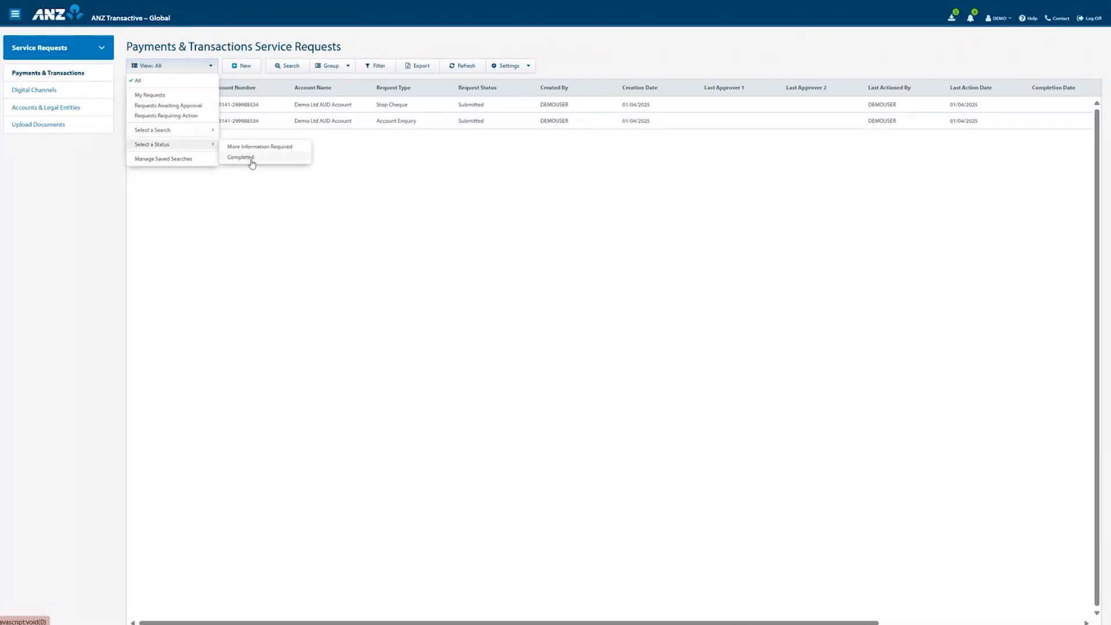
pyautogui.click(475, 222)
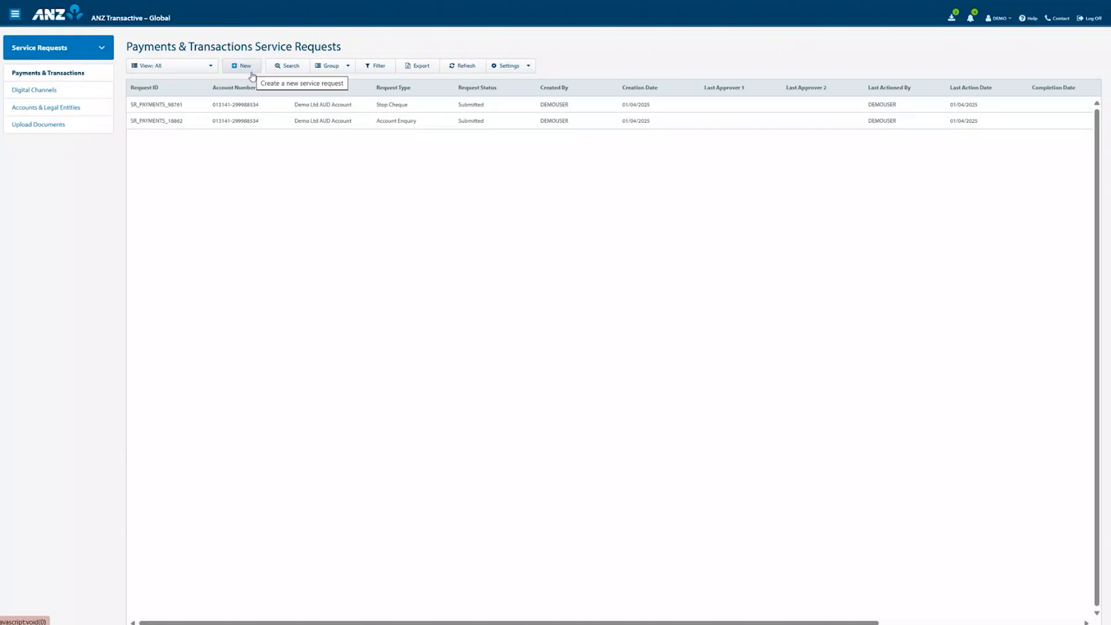
# Step: Search the service requests for those with the request type Stop Cheque
pyautogui.click(292, 66)
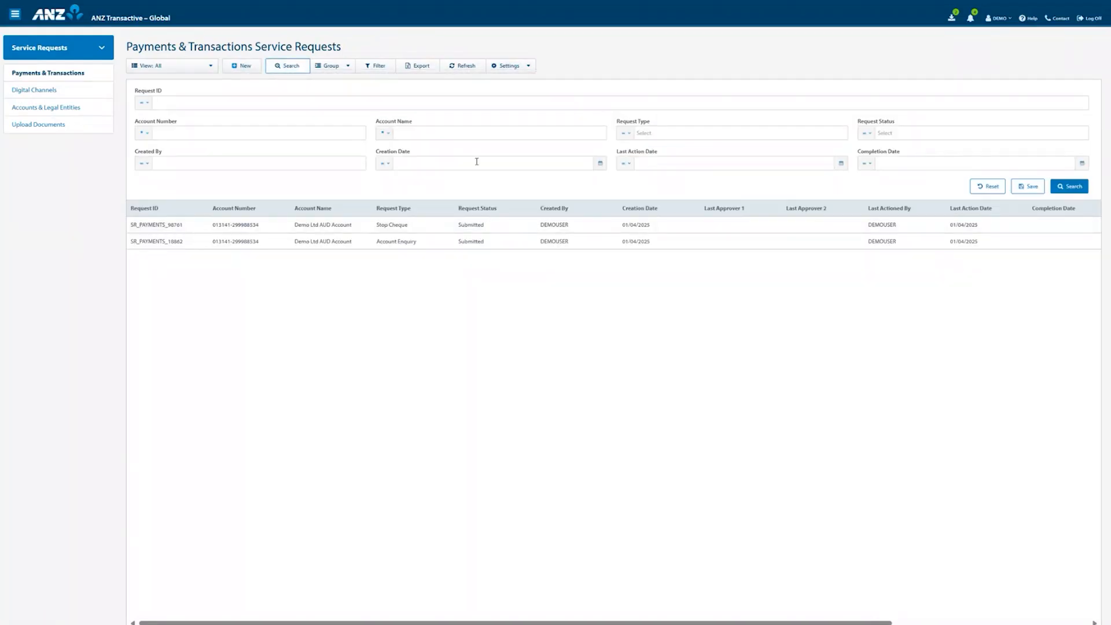
pyautogui.click(625, 133)
pyautogui.click(660, 134)
pyautogui.scroll(-5, 671, 173)
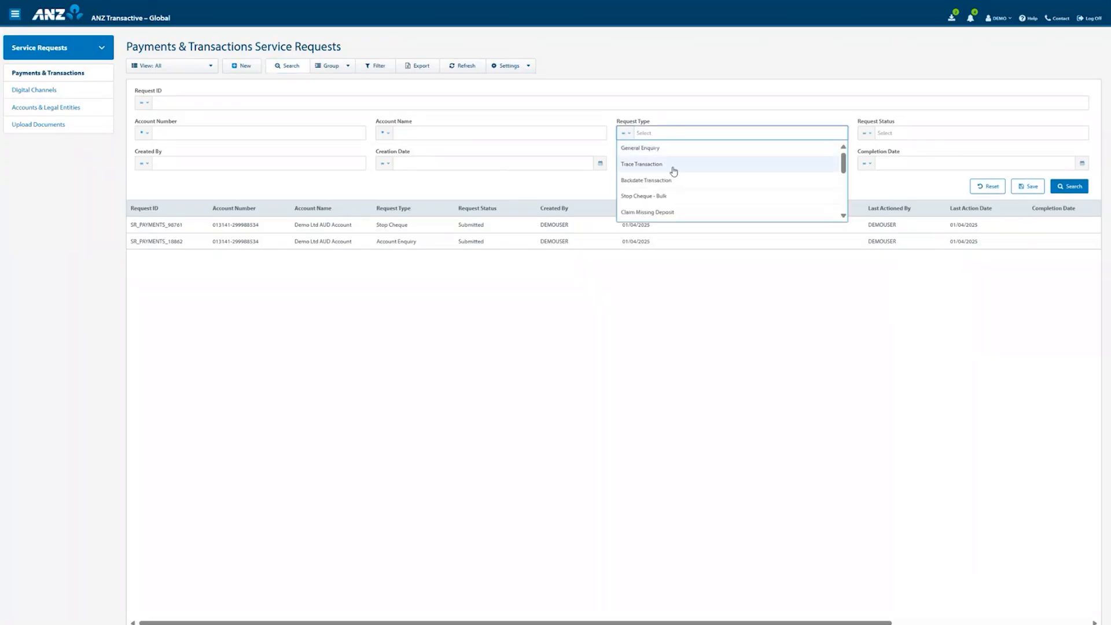
pyautogui.click(662, 169)
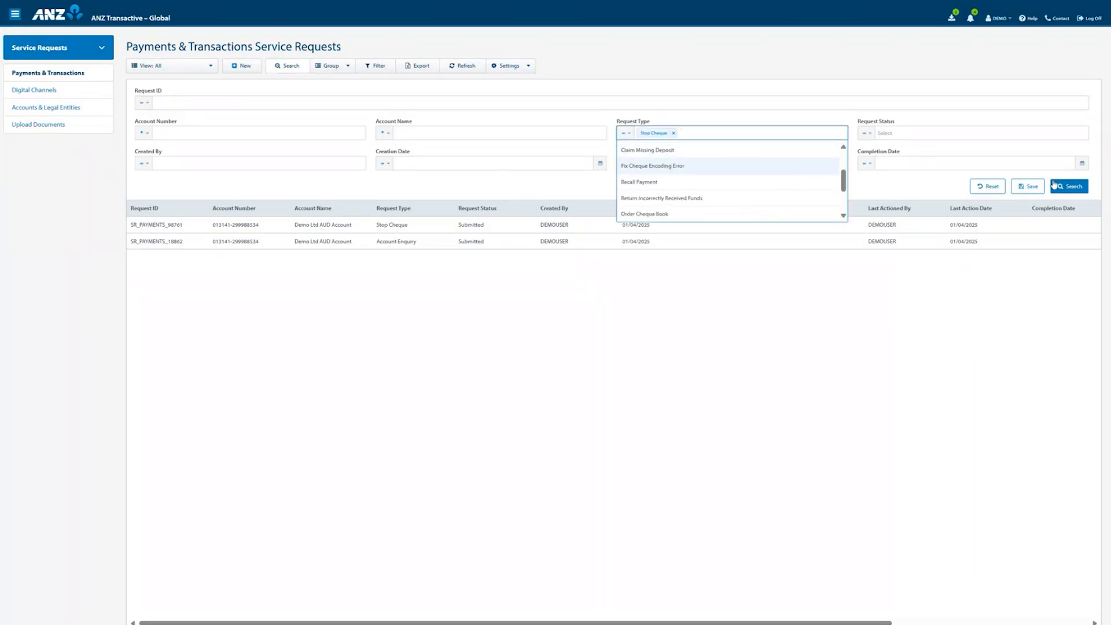
pyautogui.click(1071, 187)
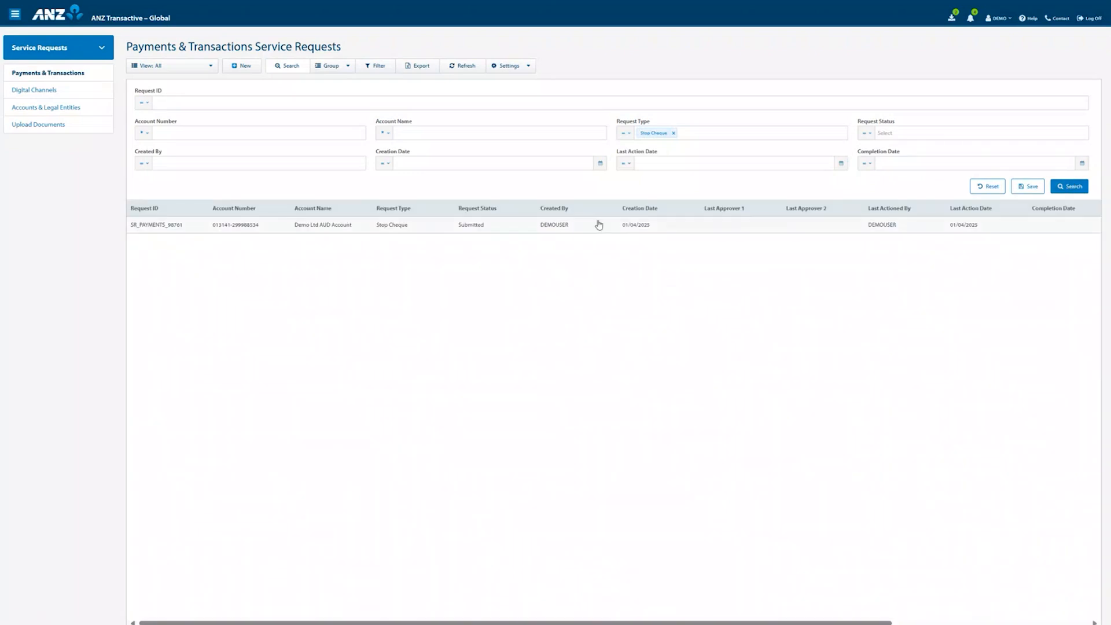
# Step: Remove the Stop Cheque criterion and reset the search so that all service requests are listed
pyautogui.click(674, 133)
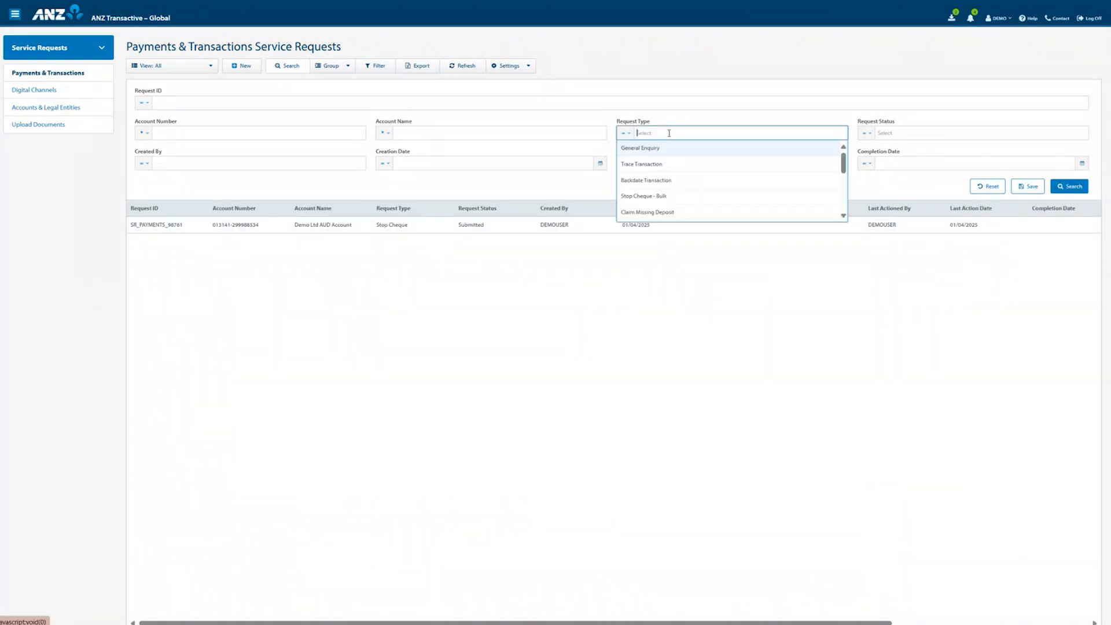
pyautogui.click(348, 67)
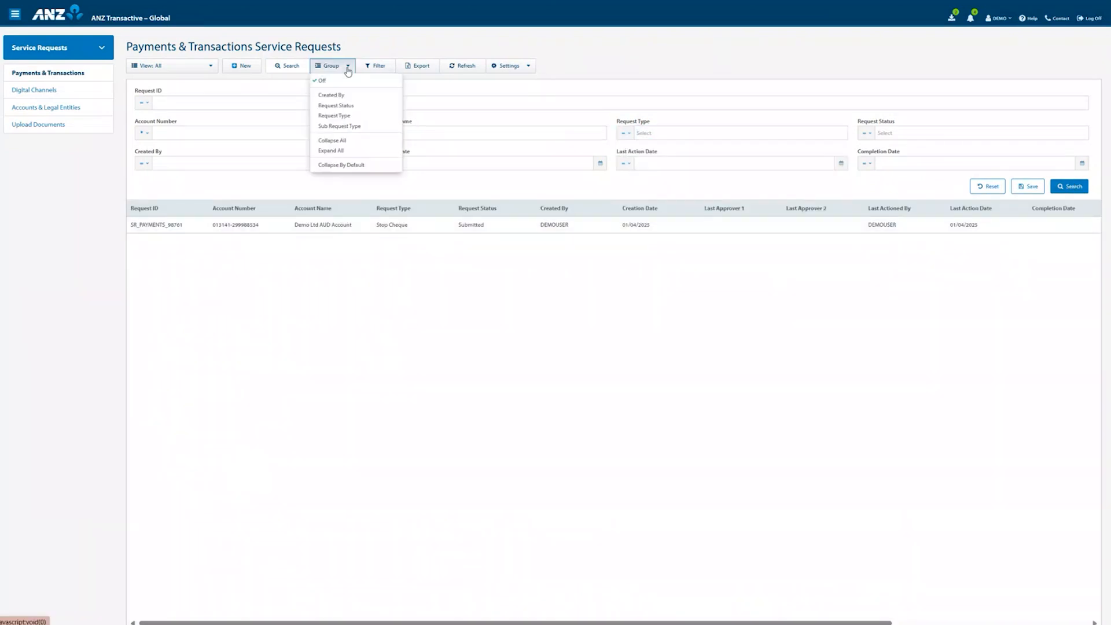
pyautogui.click(288, 66)
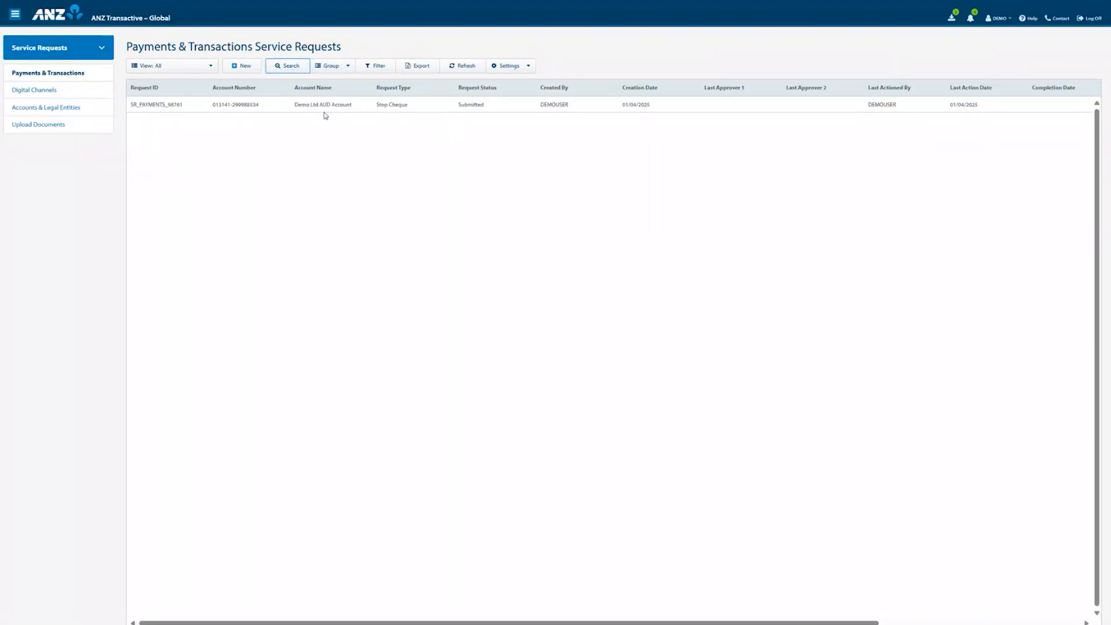
pyautogui.click(293, 67)
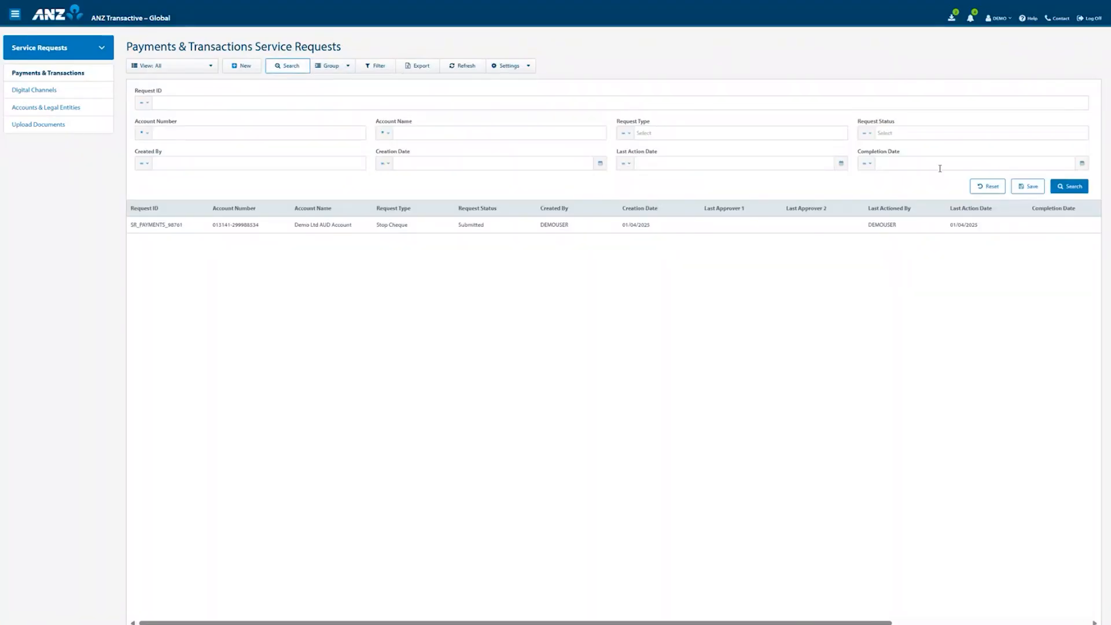
pyautogui.click(989, 187)
# Step: Group the service requests by Request Type, and turn the grouping off again
pyautogui.click(345, 68)
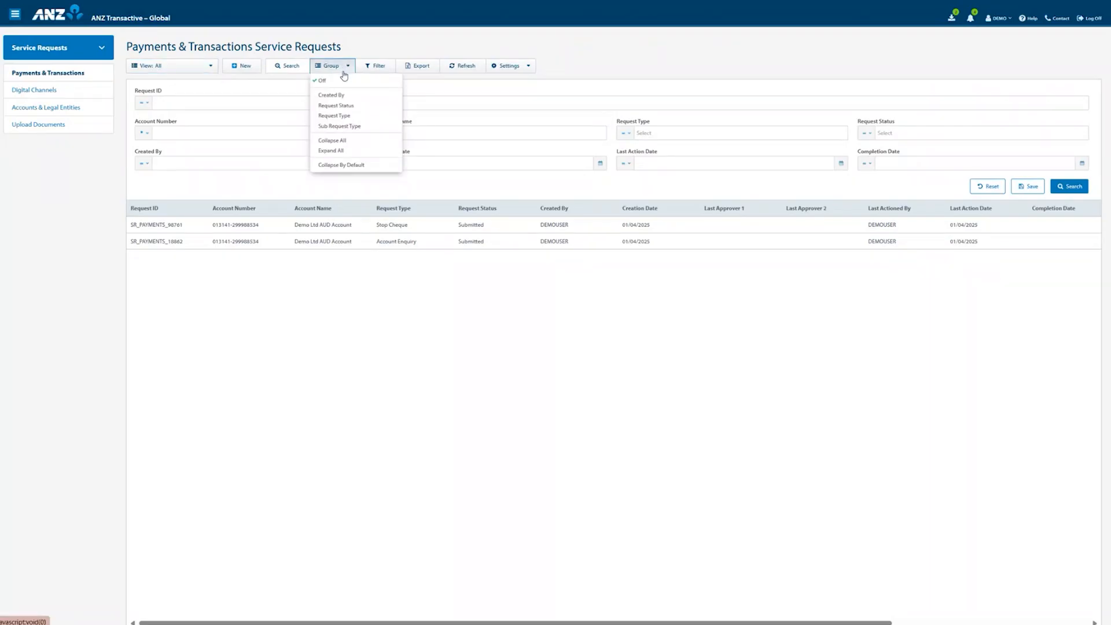
pyautogui.click(346, 116)
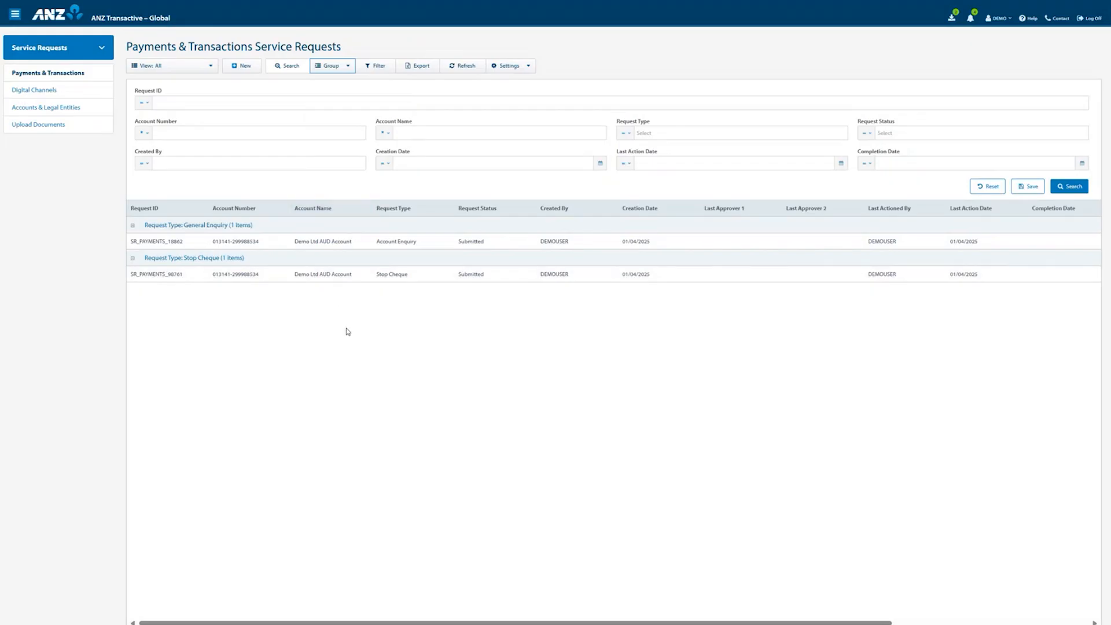
pyautogui.click(332, 65)
pyautogui.click(337, 81)
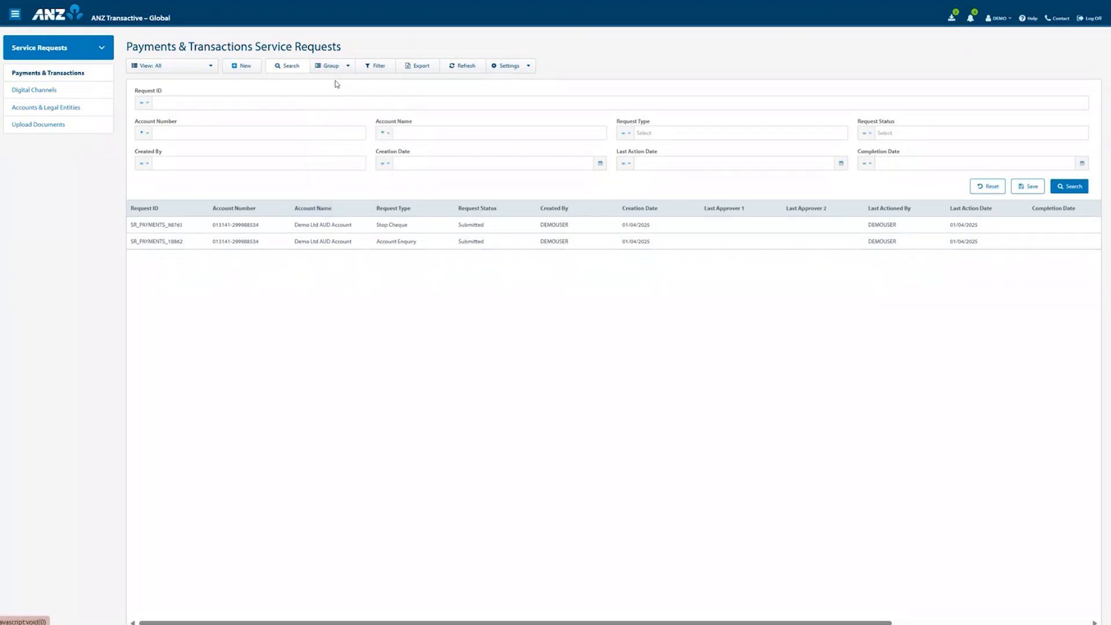
# Step: Filter the list by the Account Enquiry request's ID number, and clear that filter value
pyautogui.click(370, 70)
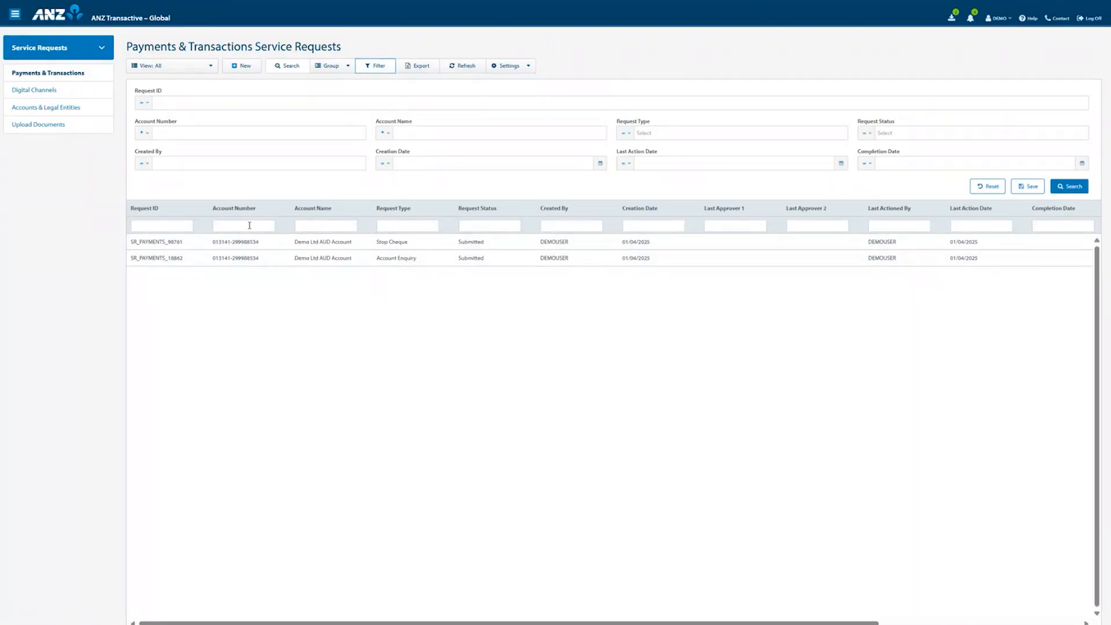
pyautogui.click(177, 227)
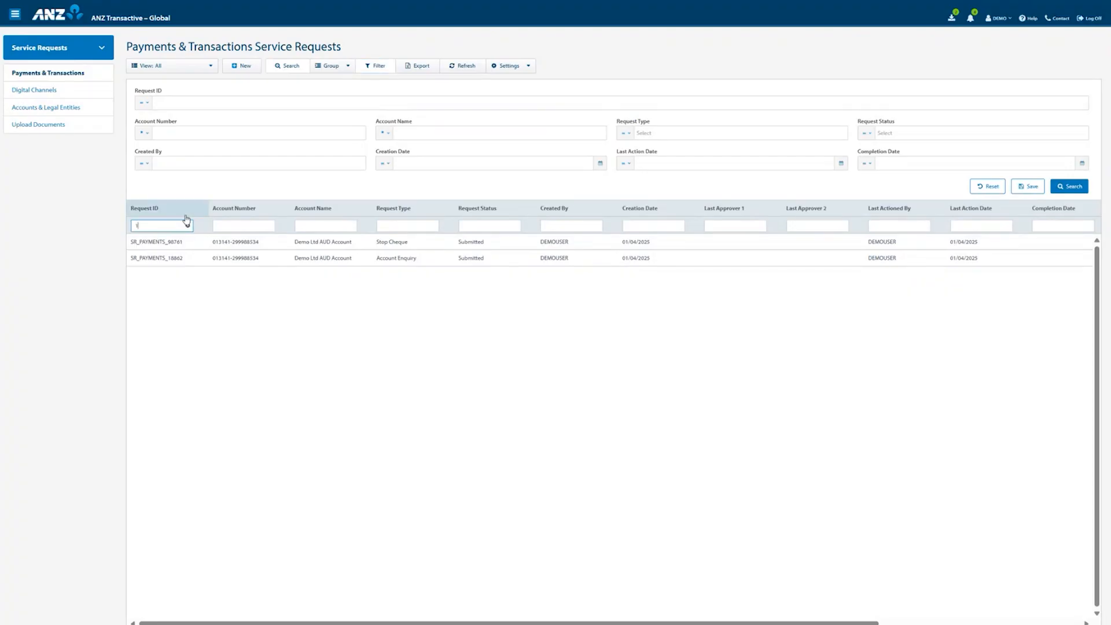
pyautogui.write('18862')
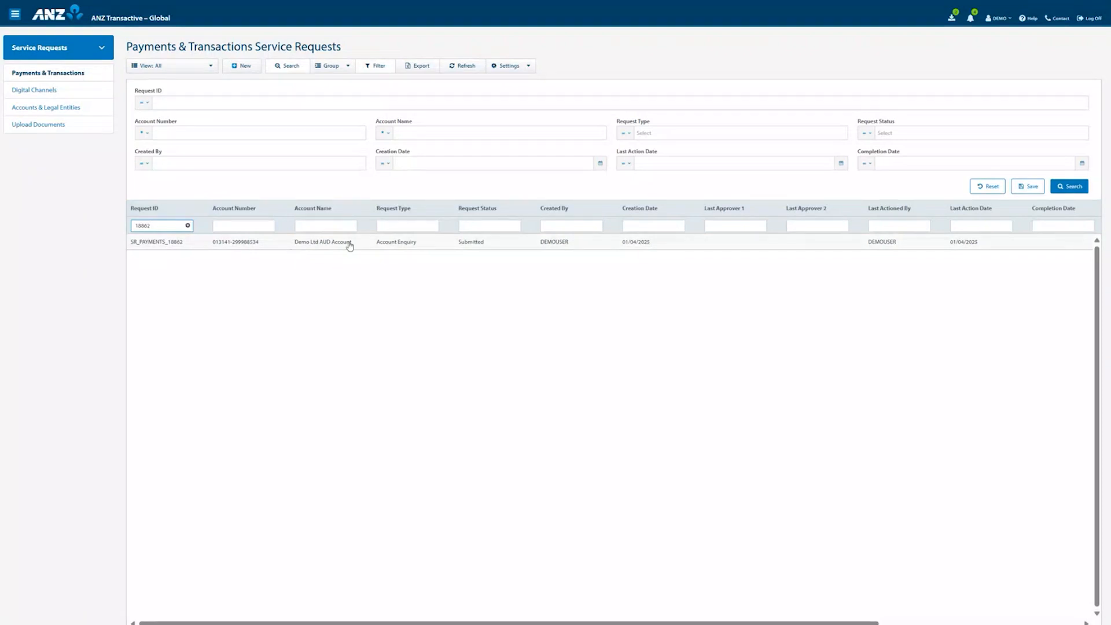
pyautogui.click(187, 226)
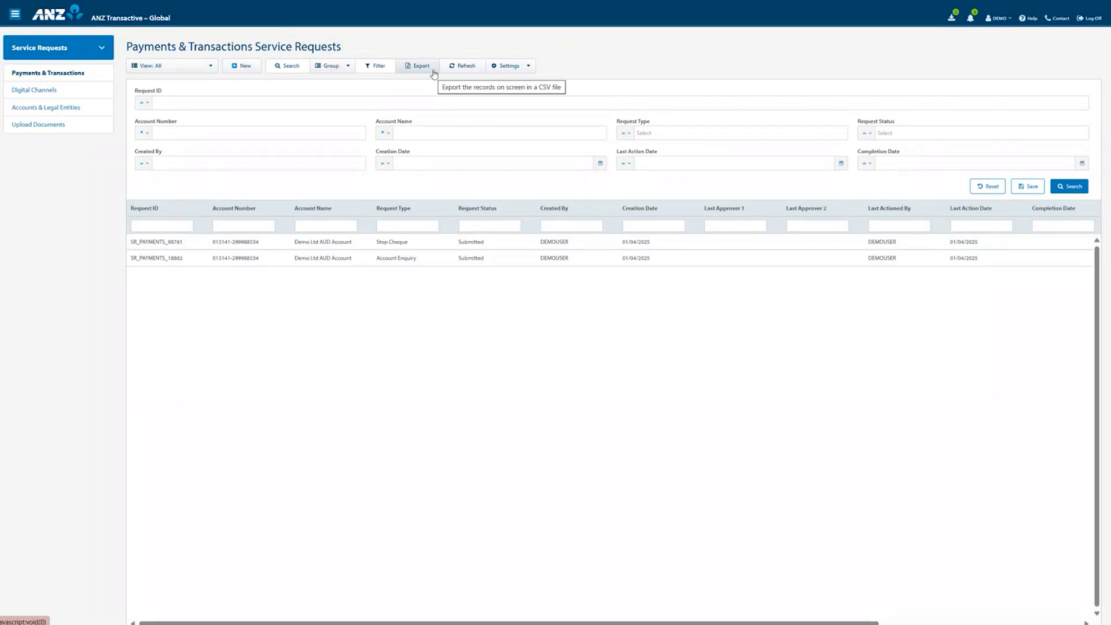
# Step: Refresh the service request list and hide the column filter row
pyautogui.click(463, 67)
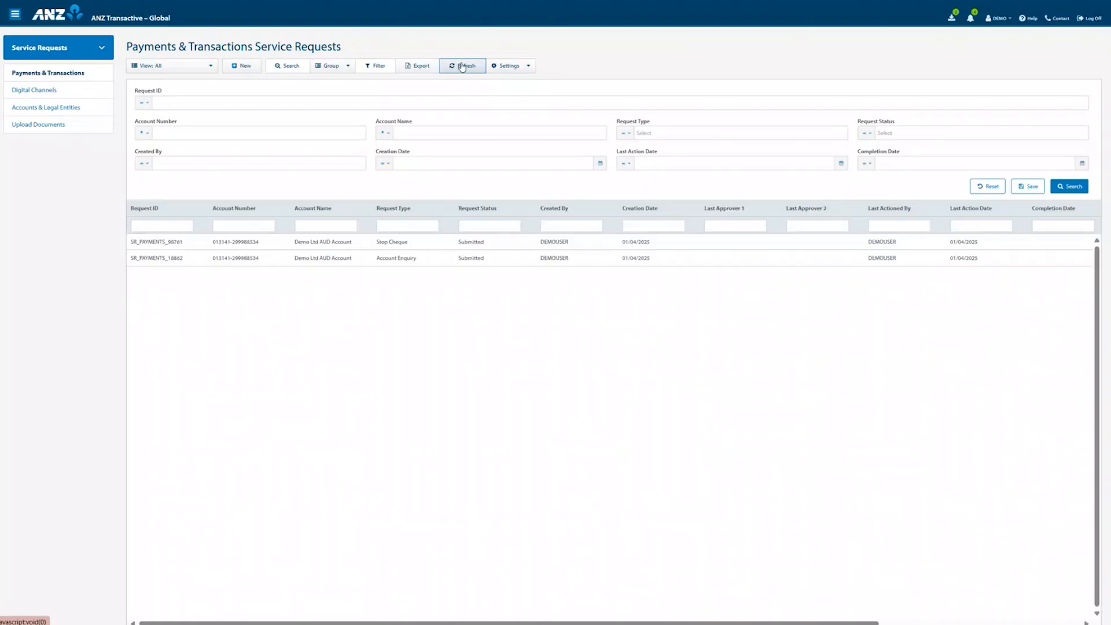
pyautogui.click(513, 66)
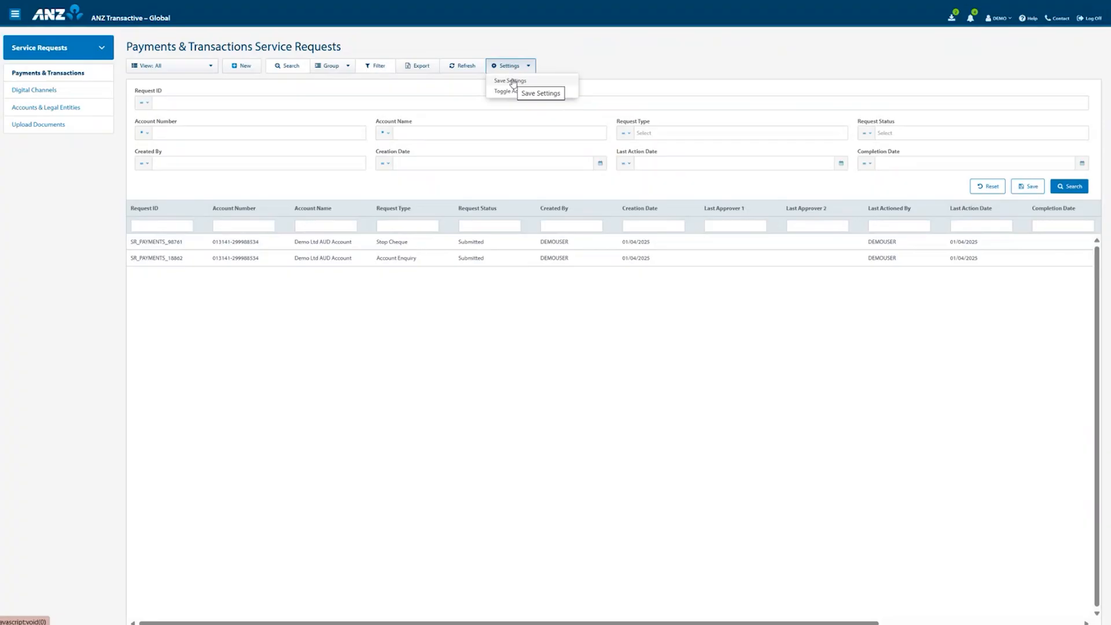
pyautogui.click(563, 394)
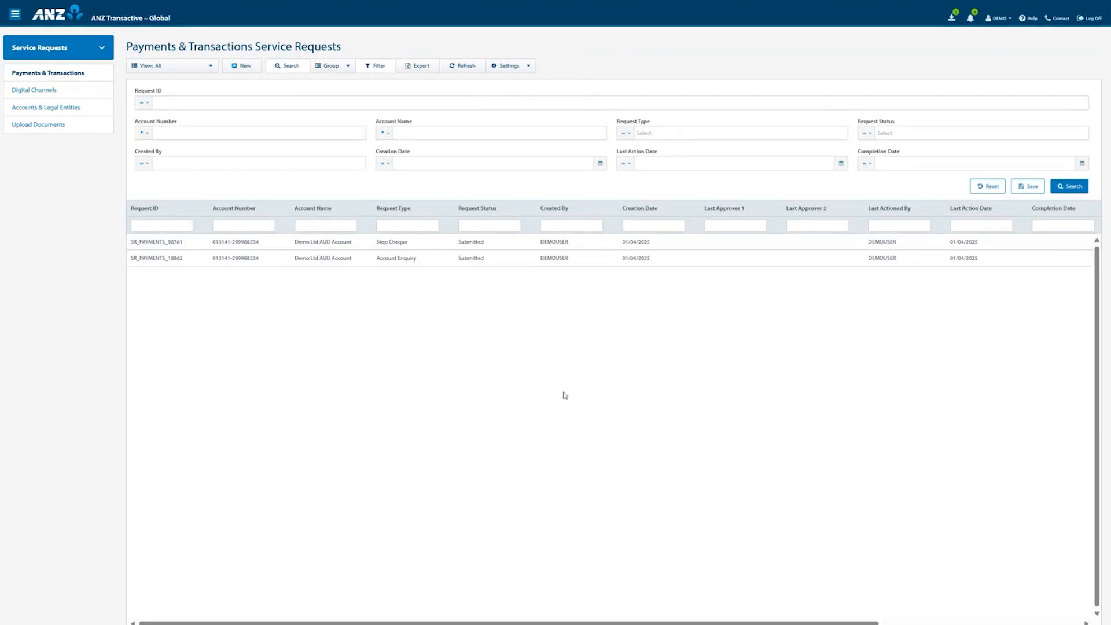
pyautogui.click(383, 69)
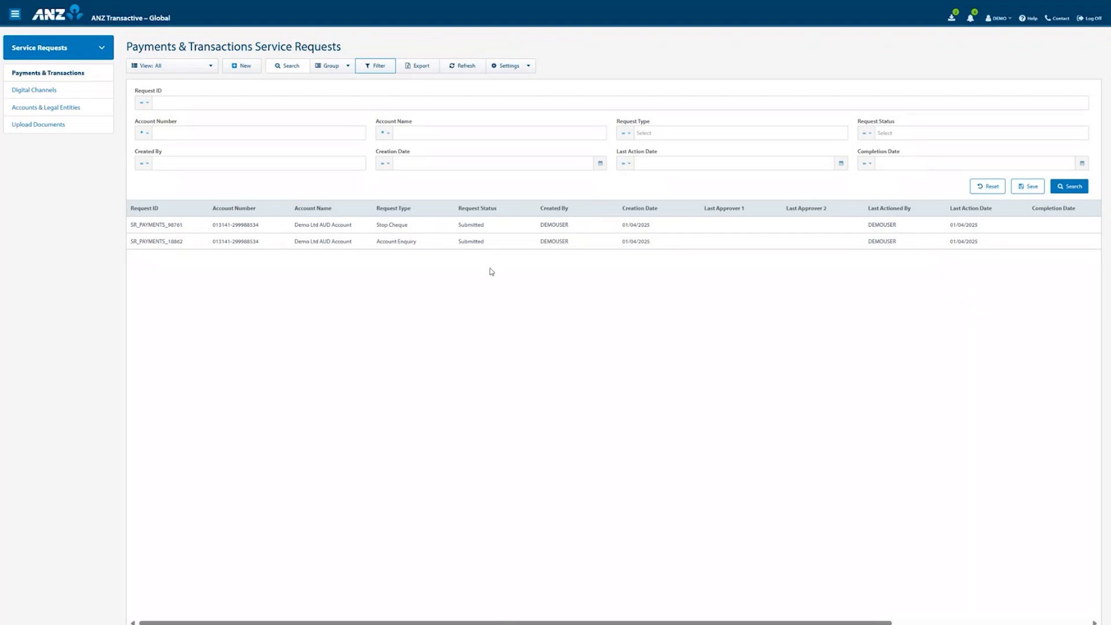
# Step: Hide the Jurisdiction column and move the Request Status column directly after Account Number
pyautogui.rightClick(458, 212)
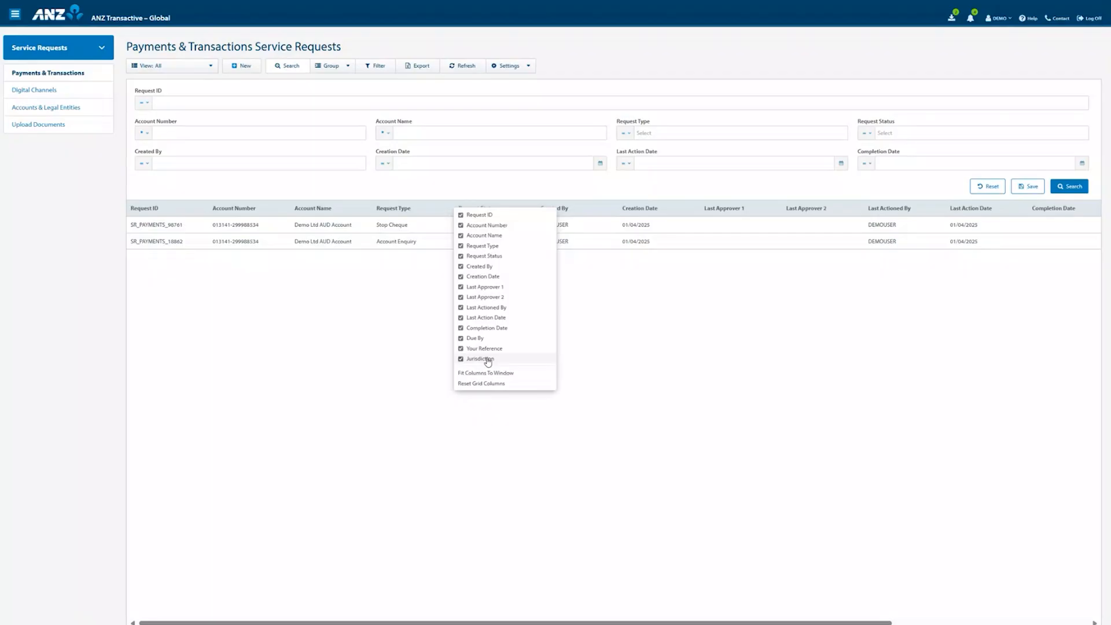
pyautogui.click(618, 365)
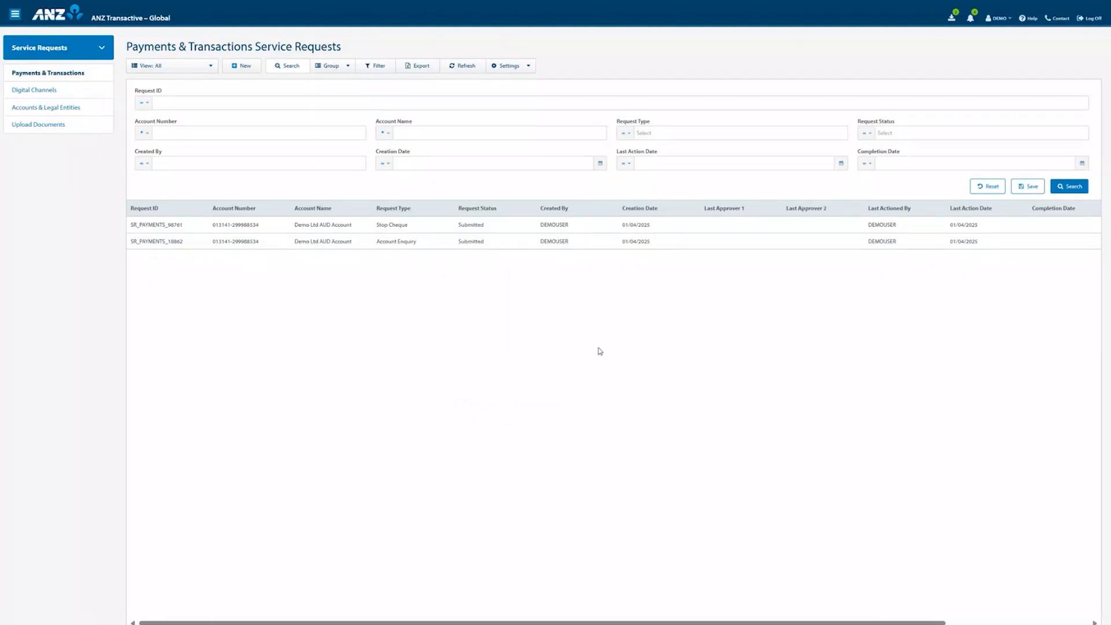
pyautogui.moveTo(526, 213); pyautogui.dragTo(318, 215)
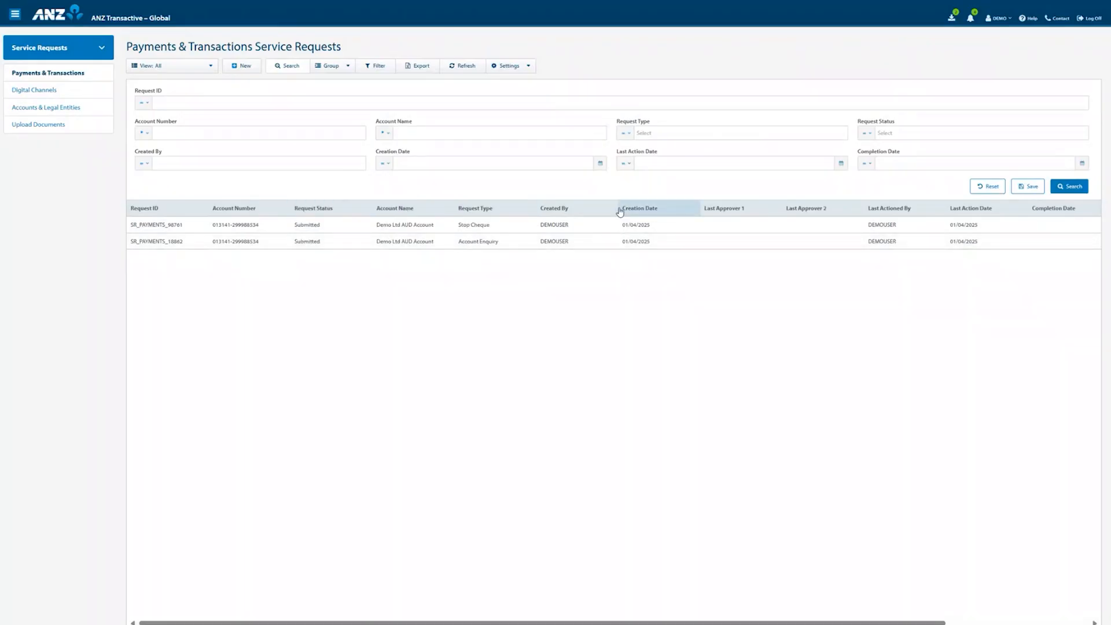
# Step: Narrow the Created By column, and fit all the list columns to the window
pyautogui.moveTo(614, 208); pyautogui.dragTo(580, 208)
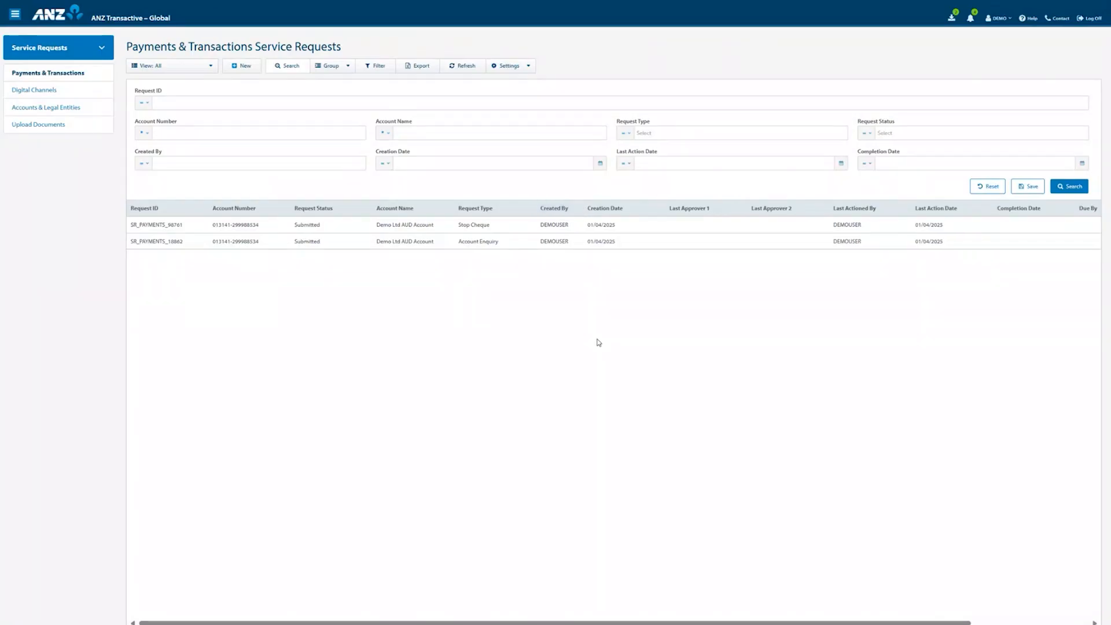
pyautogui.rightClick(568, 209)
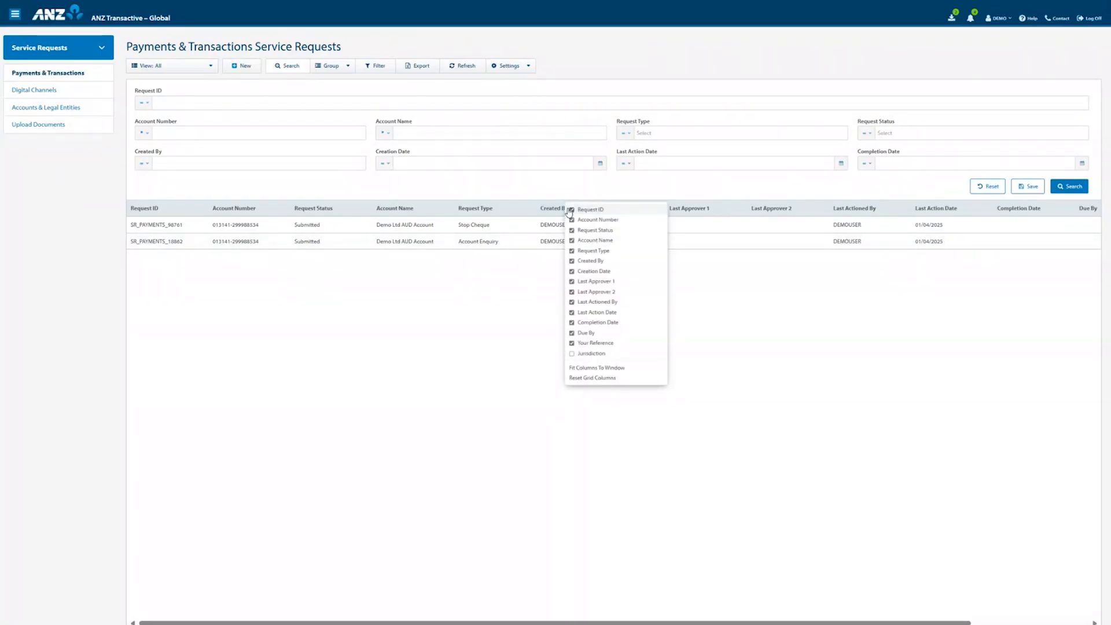
pyautogui.click(598, 368)
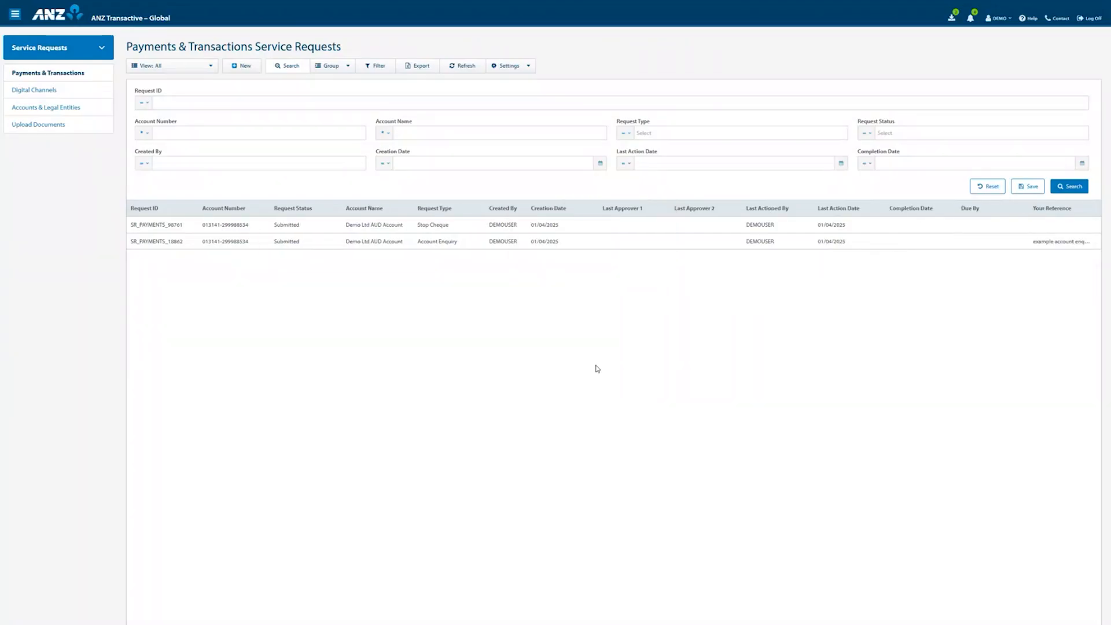
# Step: Reset the list columns to their default layout and save the list settings
pyautogui.rightClick(606, 210)
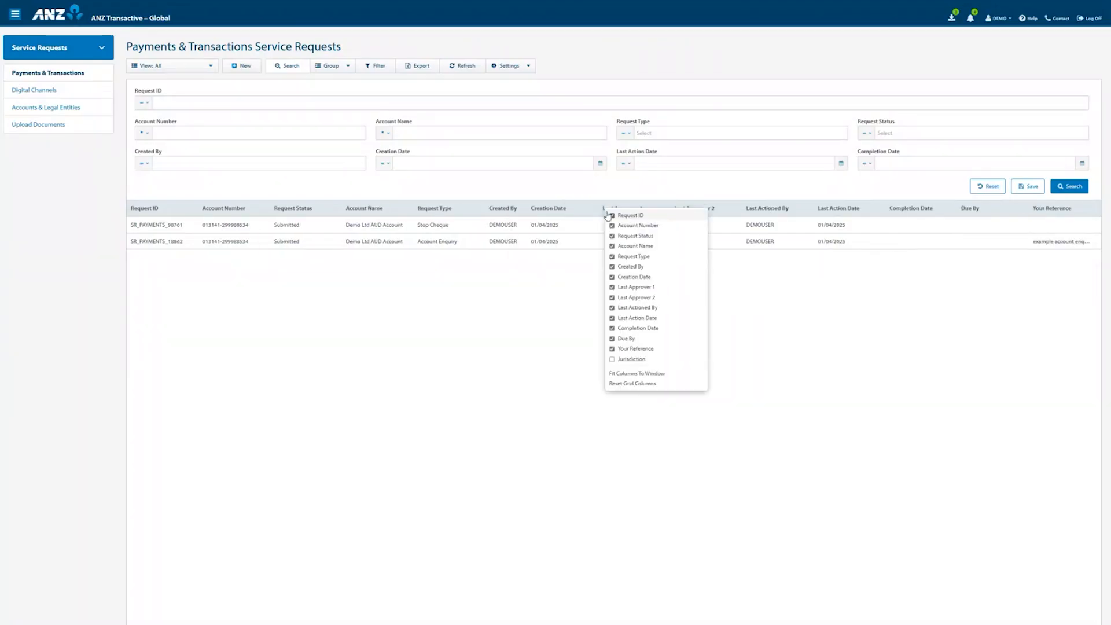
pyautogui.click(640, 385)
pyautogui.click(595, 351)
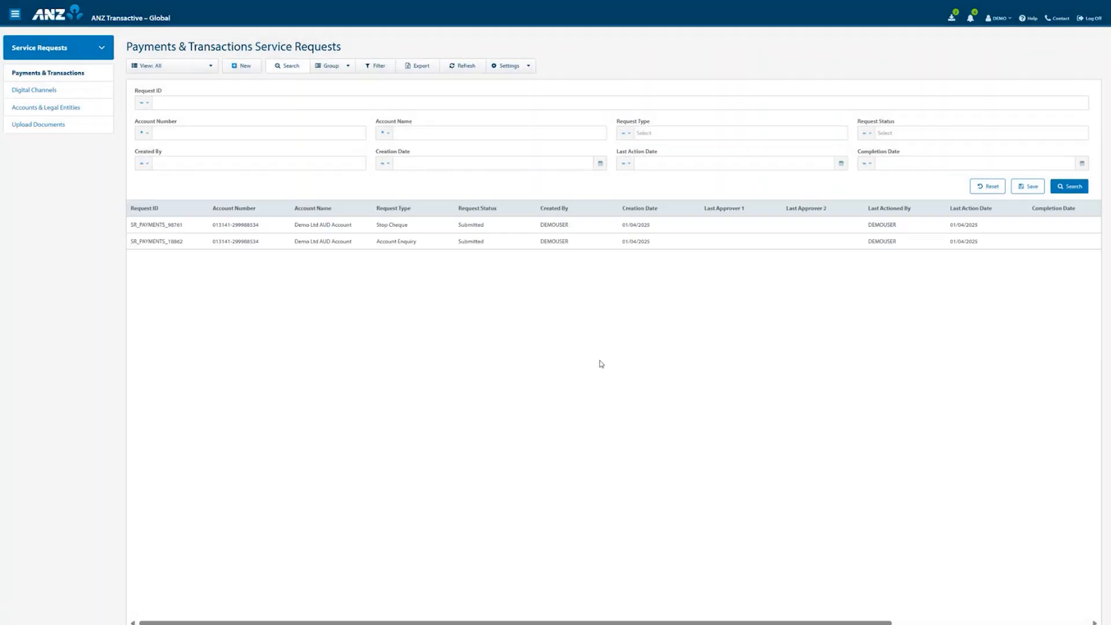
pyautogui.click(530, 66)
pyautogui.click(547, 80)
# Step: Create a new Trace Transaction service request and select the Demo Ltd AUD Account for it
pyautogui.click(245, 67)
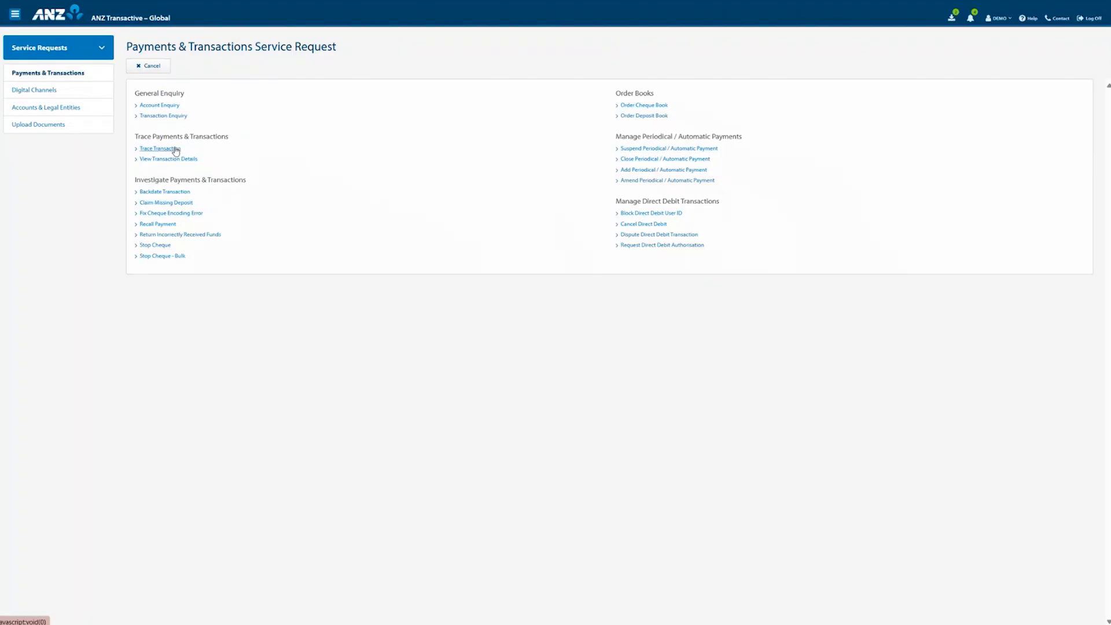
pyautogui.click(175, 150)
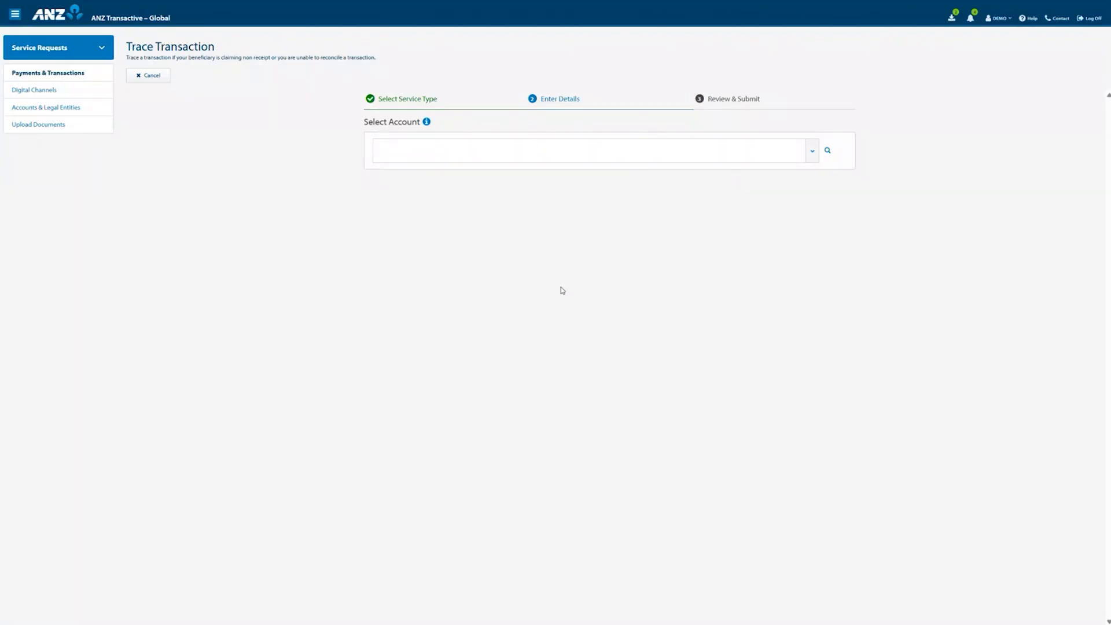
pyautogui.click(812, 150)
pyautogui.click(601, 202)
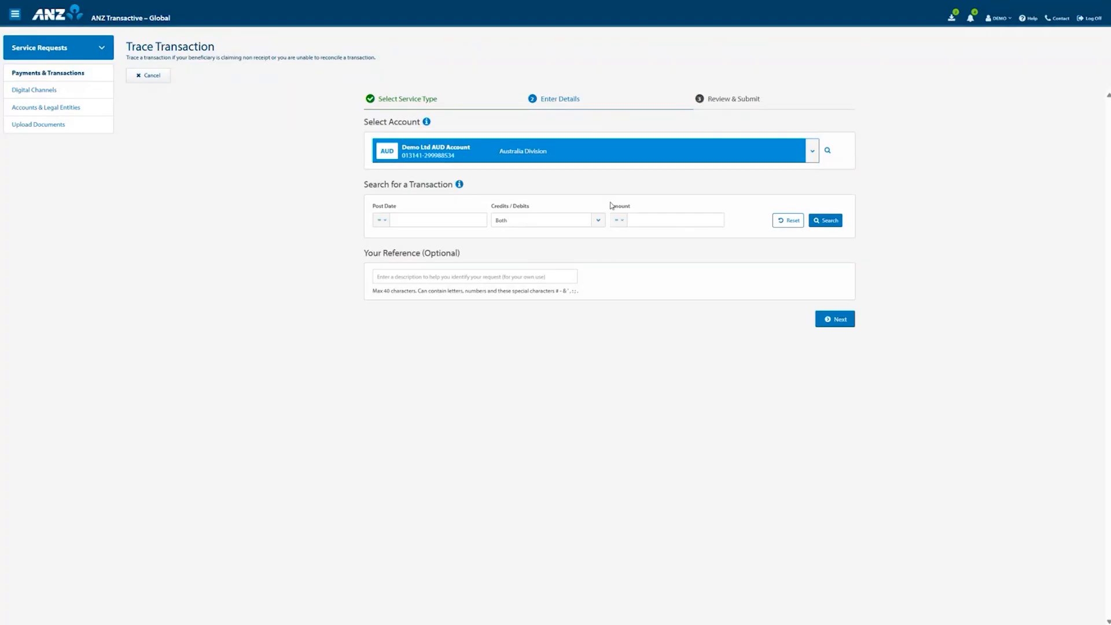
# Step: Search the account for both credit and debit transactions with post date 01/04/2025, and select the 1,536.40 debit
pyautogui.click(381, 220)
pyautogui.click(409, 218)
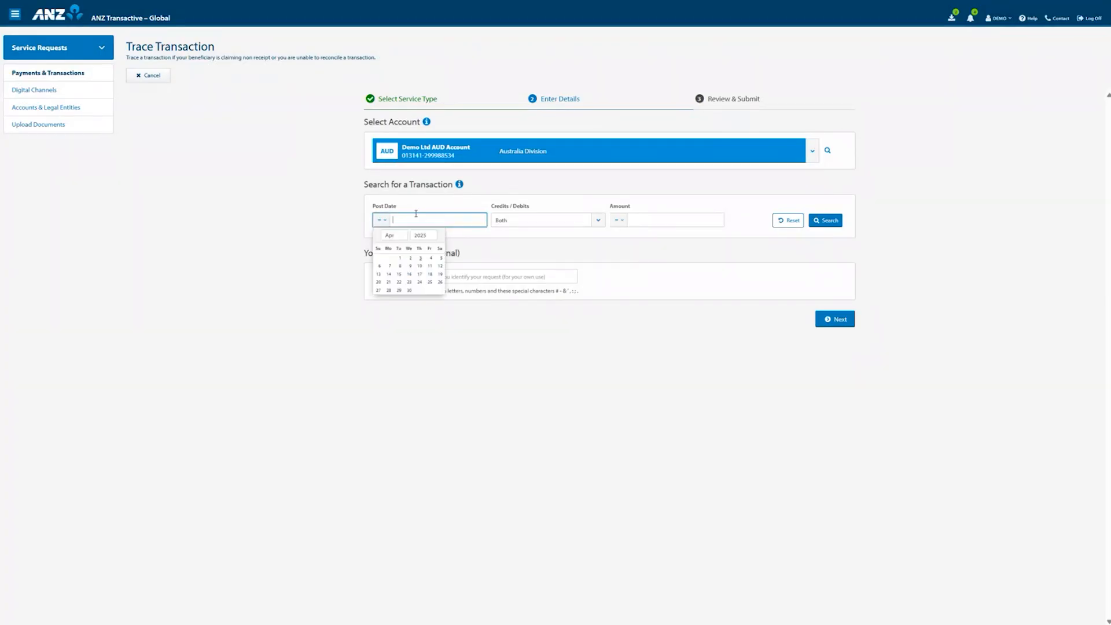
pyautogui.click(408, 267)
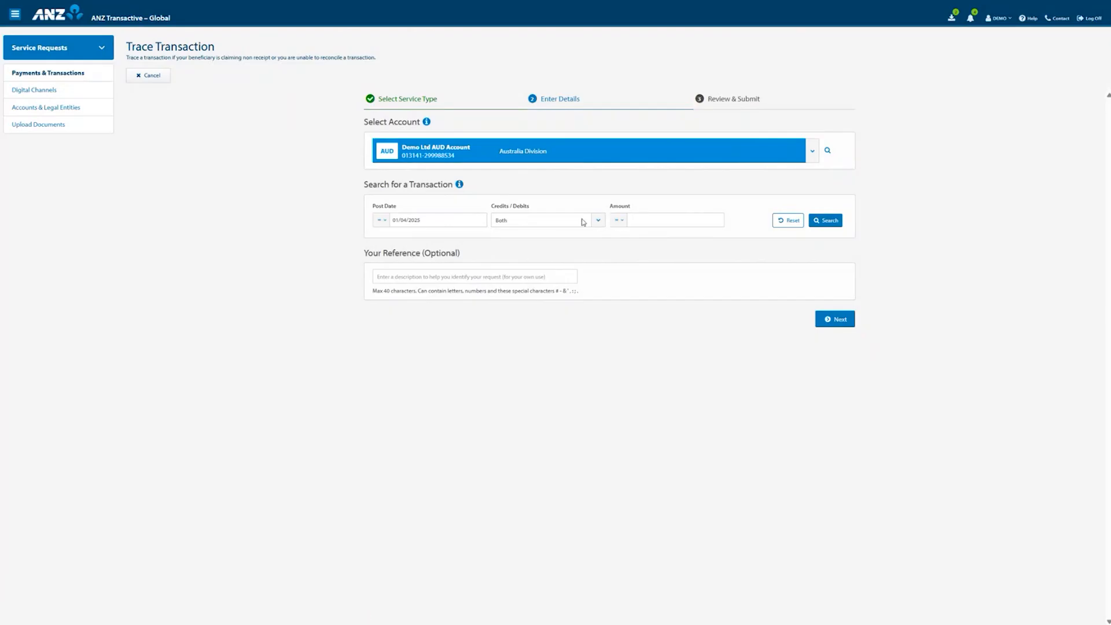
pyautogui.click(598, 220)
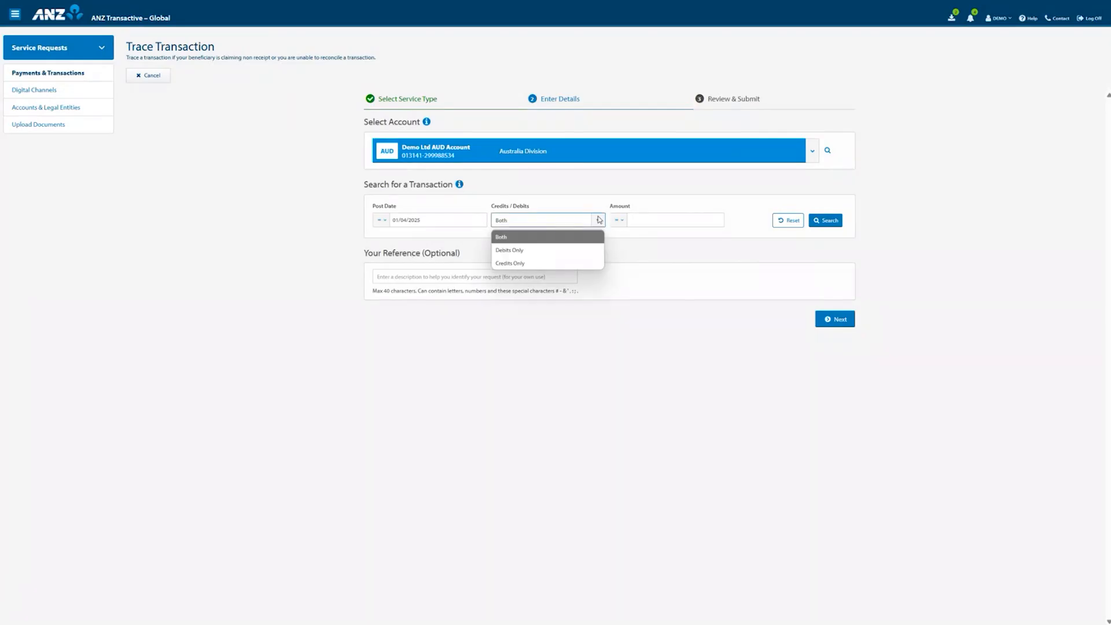
pyautogui.click(671, 220)
pyautogui.click(833, 221)
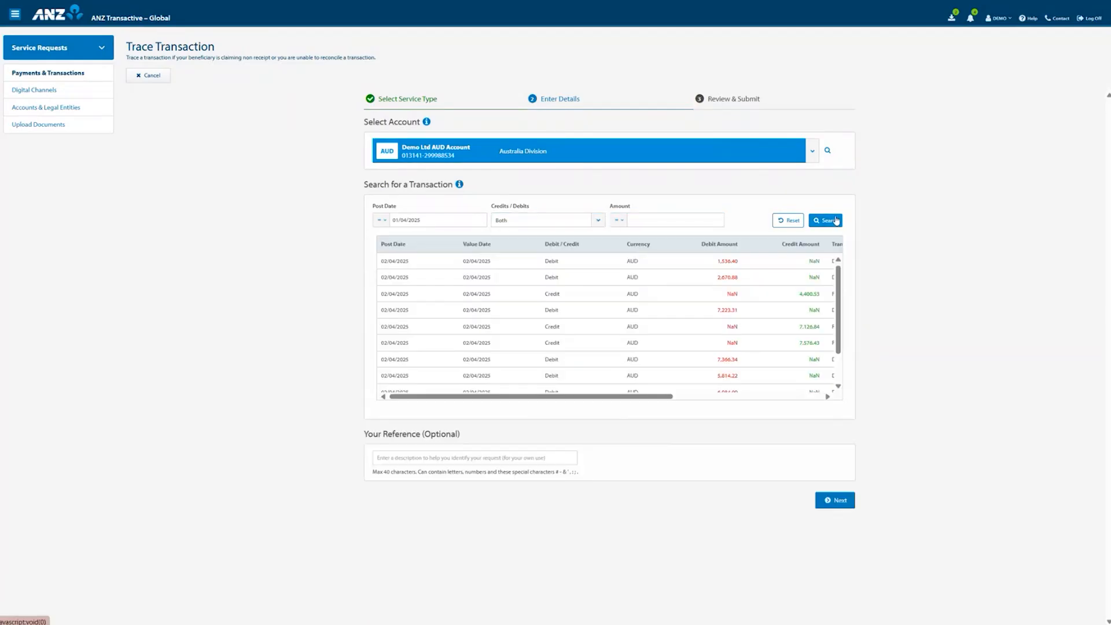
pyautogui.click(728, 267)
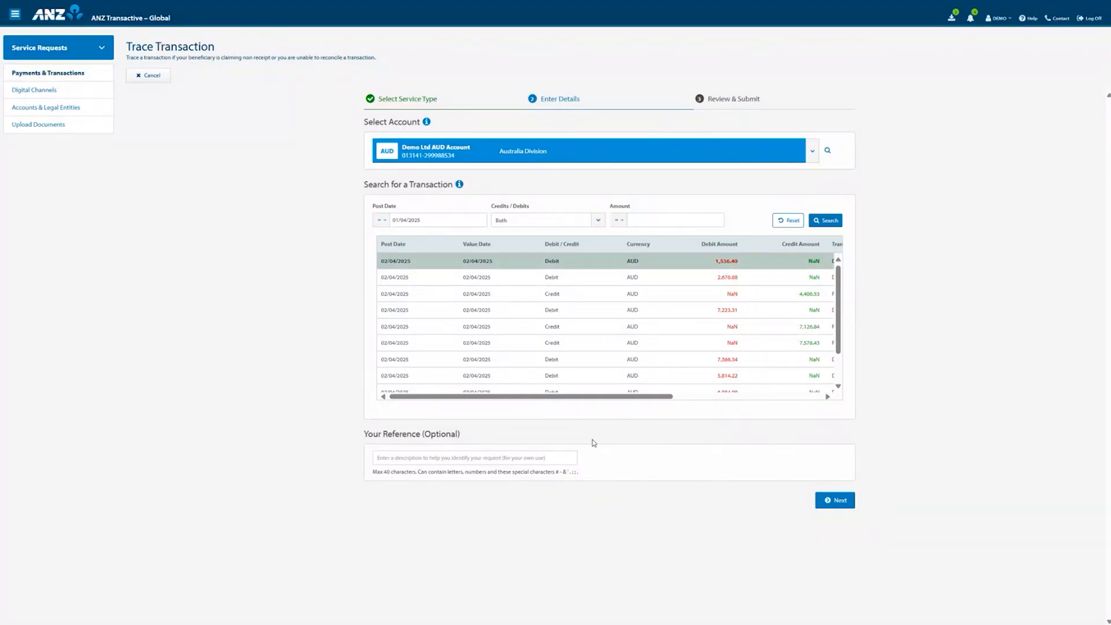
# Step: Enter 1536.00 as the optional reference and submit the Trace Transaction request, returning to the service request list
pyautogui.click(534, 461)
pyautogui.write('155')
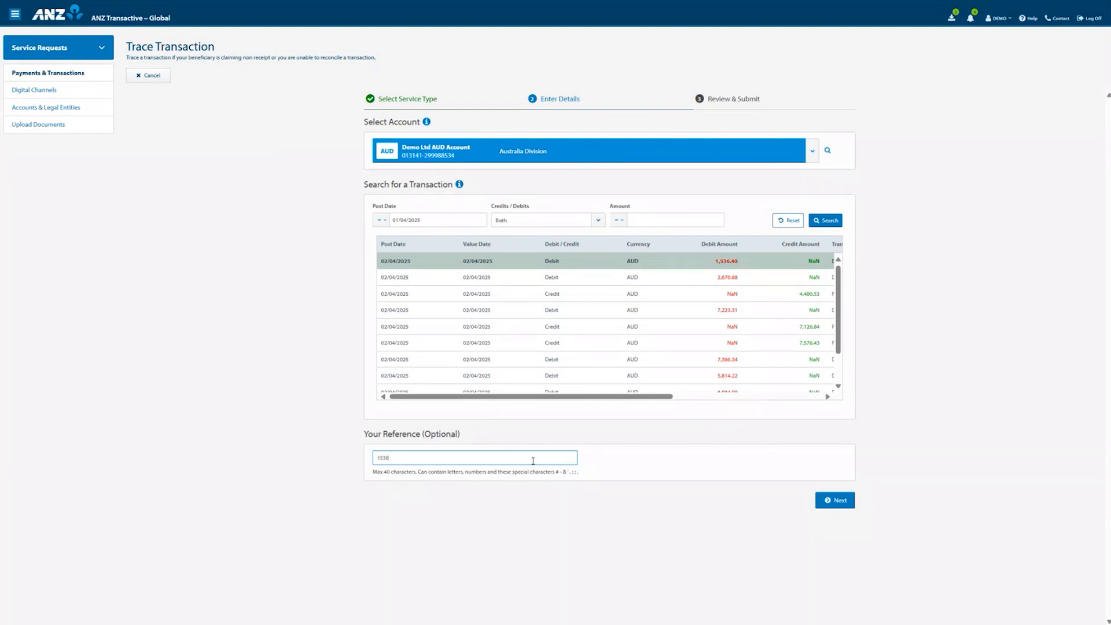
pyautogui.write('6.00')
pyautogui.click(845, 506)
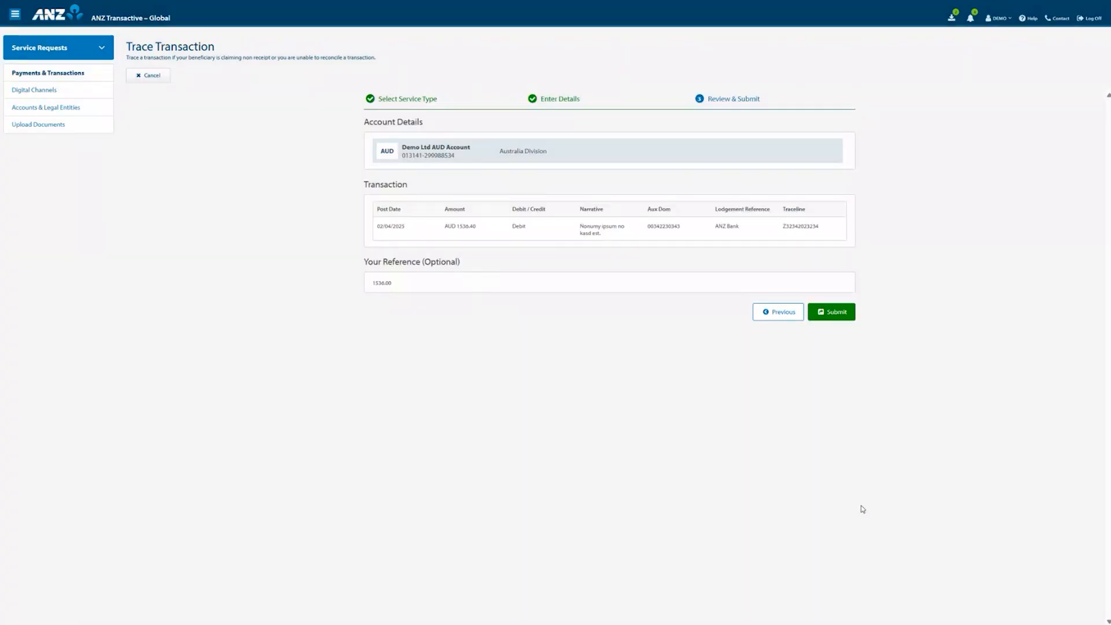
pyautogui.click(834, 313)
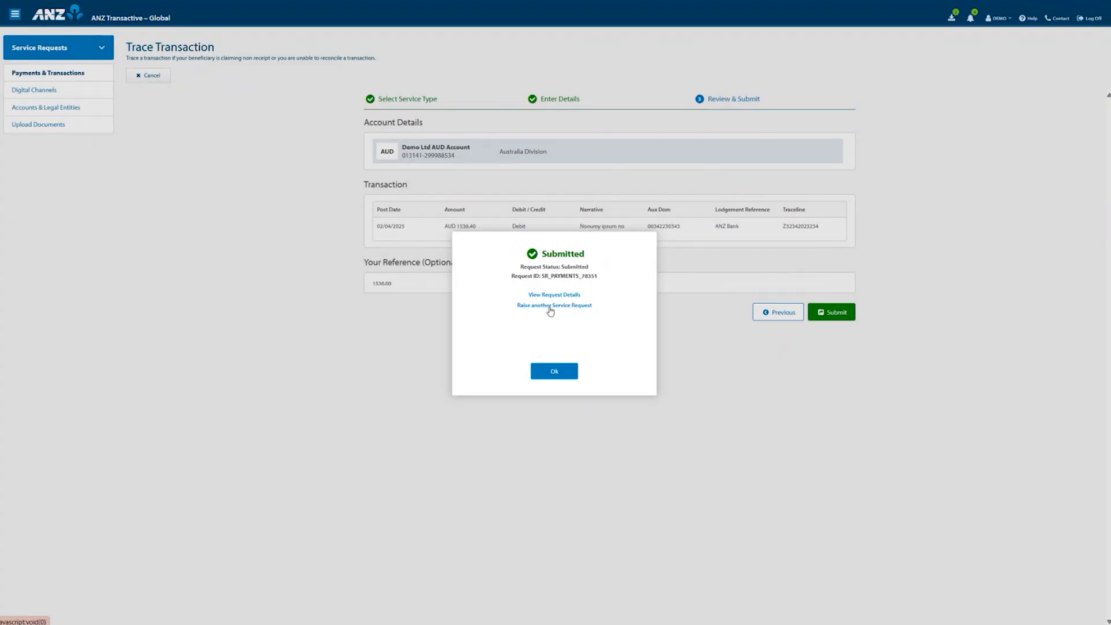
pyautogui.click(551, 375)
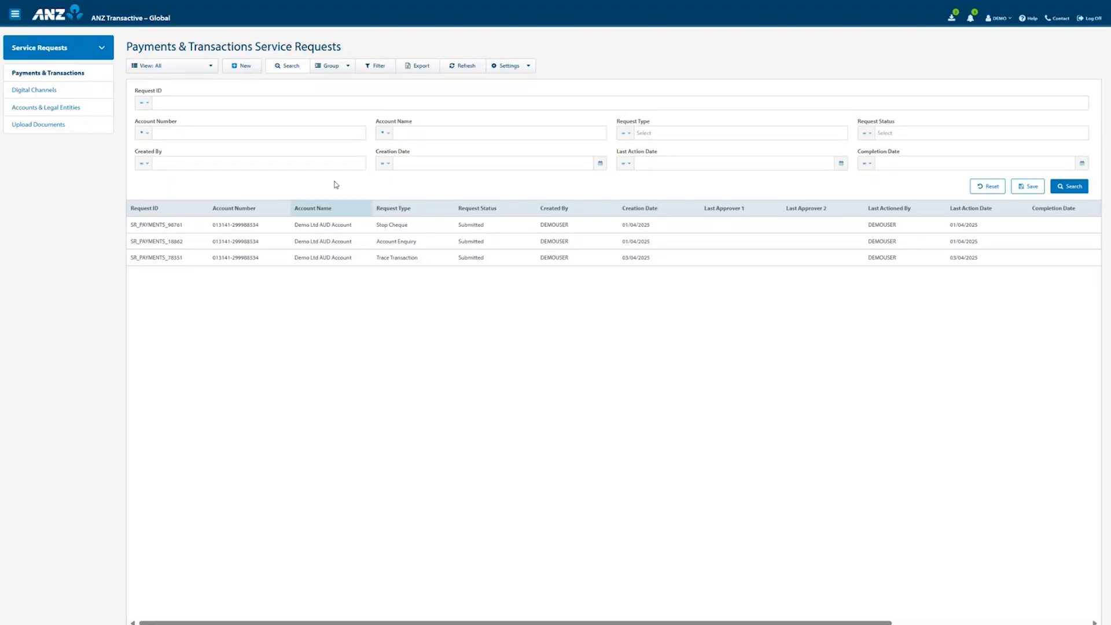
# Step: Create a new Transaction Enquiry service request and select the Demo Ltd AUD Account for it
pyautogui.click(243, 68)
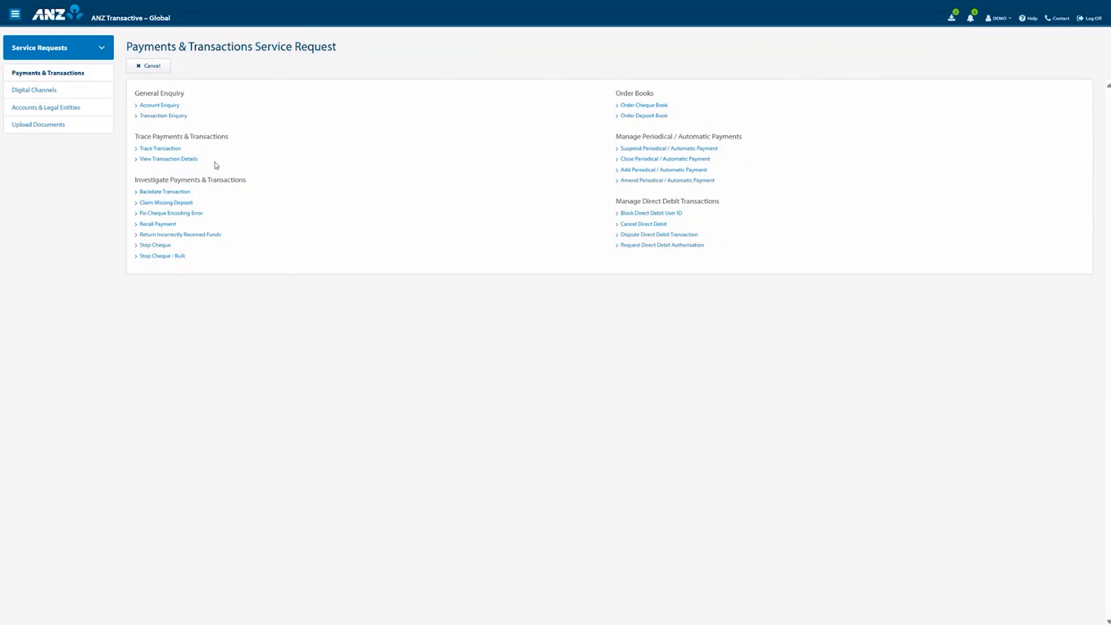
pyautogui.click(173, 116)
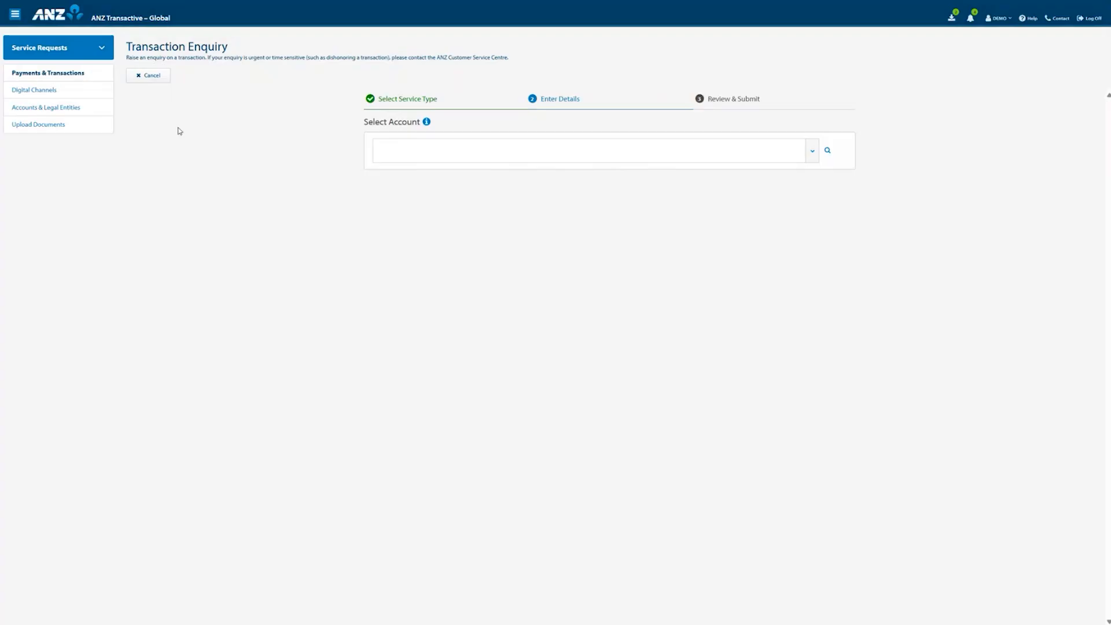
pyautogui.click(452, 153)
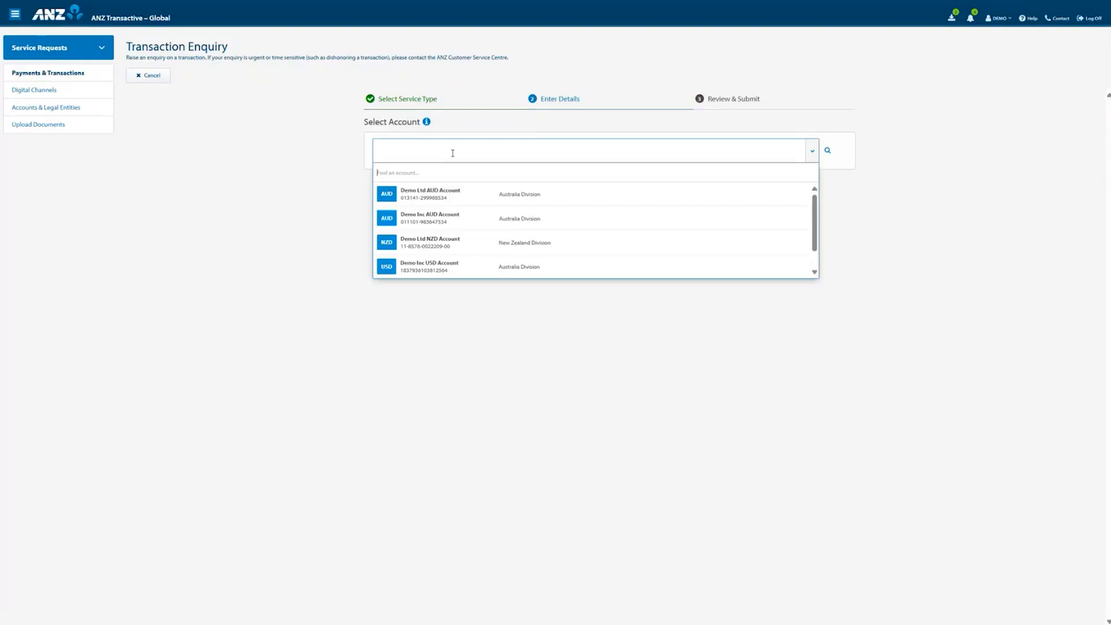
pyautogui.click(445, 195)
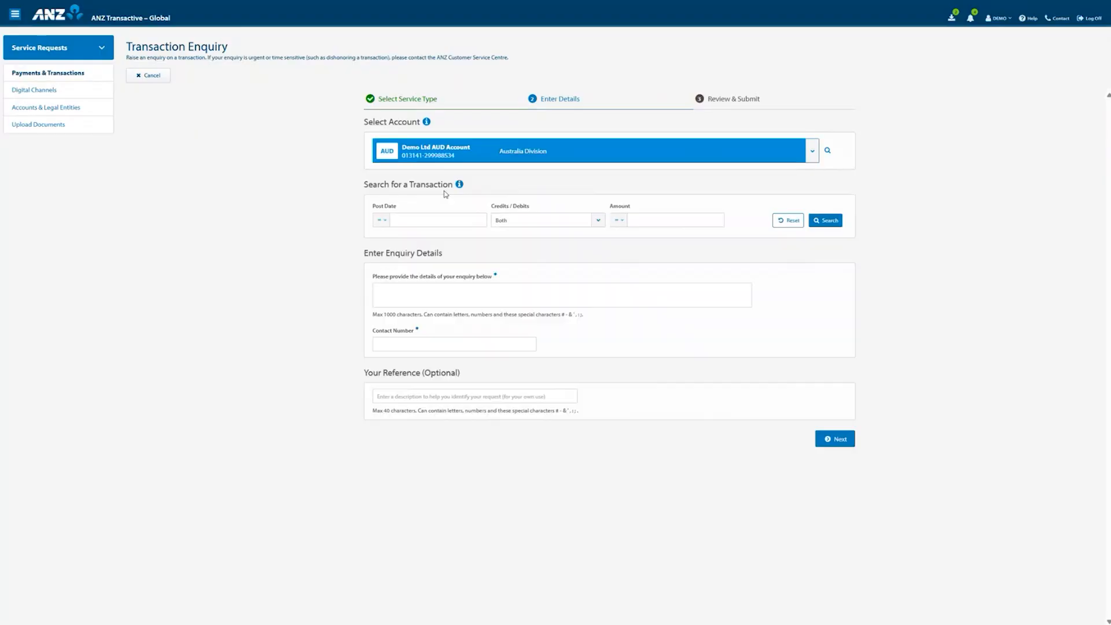
# Step: Search for both credits and debits with post date 01/04/2025, and select the 2,670.88 debit for the enquiry
pyautogui.click(433, 220)
pyautogui.click(402, 258)
pyautogui.click(598, 222)
pyautogui.click(656, 220)
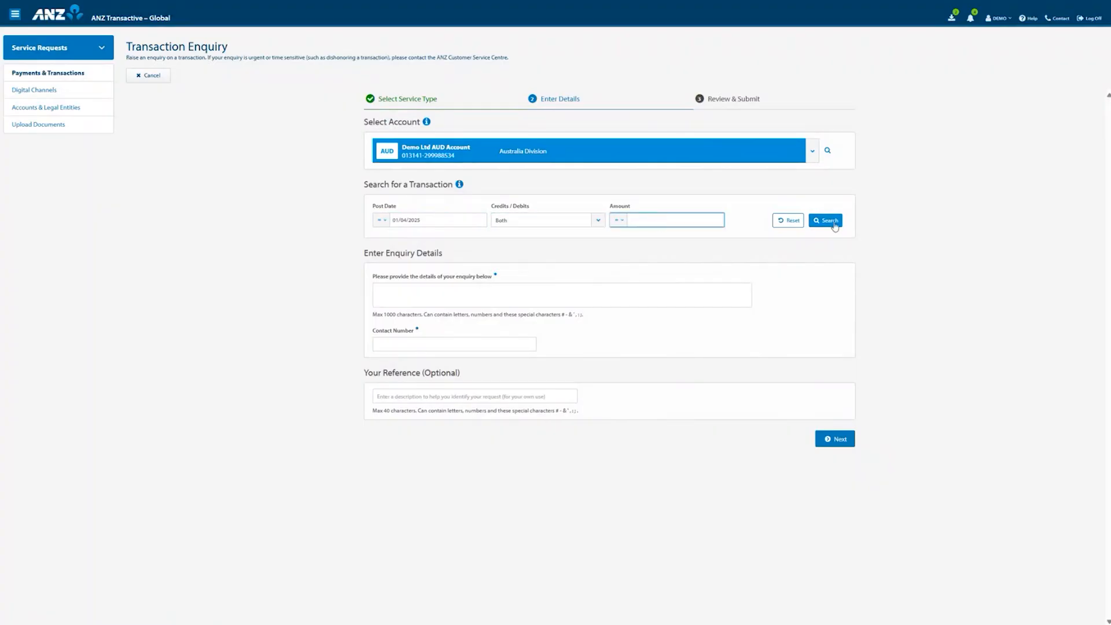
pyautogui.click(833, 227)
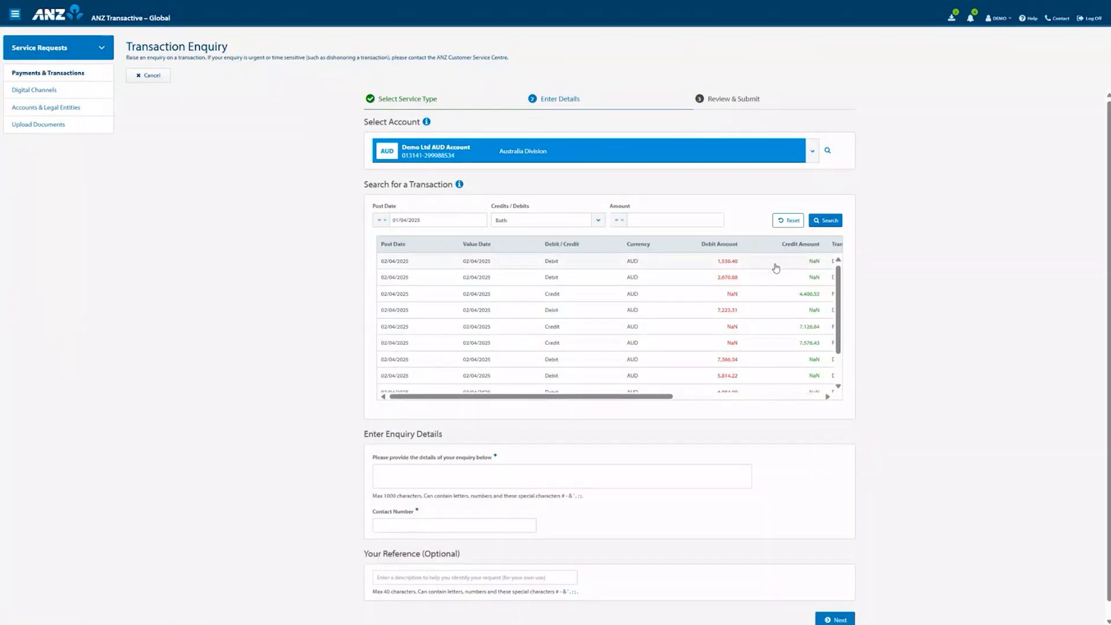
pyautogui.click(624, 283)
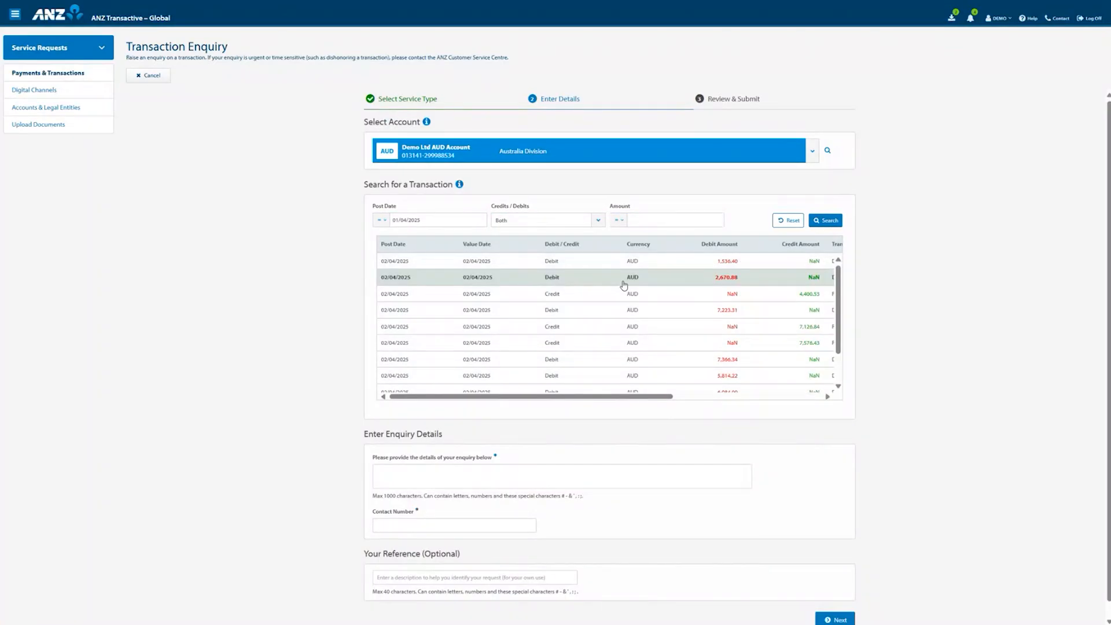
# Step: Enter the enquiry details as "Please prvide attional information" and fill in the contact number
pyautogui.click(509, 476)
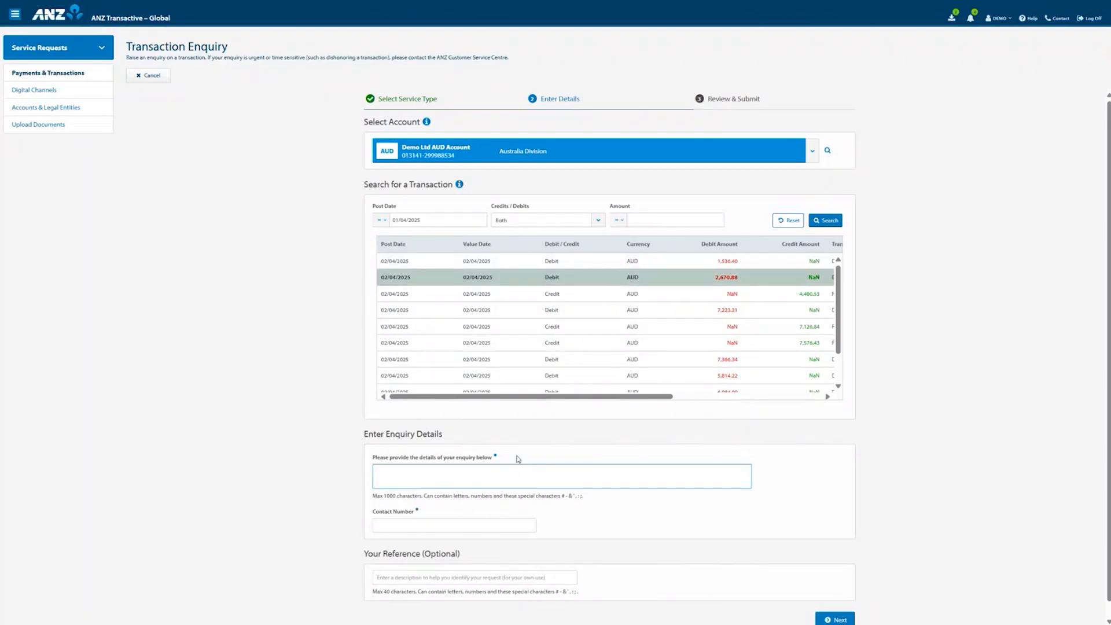
pyautogui.write('Please')
pyautogui.write(' proc')
pyautogui.press('BackSpace')
pyautogui.press('BackSpace')
pyautogui.press('BackSpace')
pyautogui.press('BackSpace')
pyautogui.write('vide attional indformation')
pyautogui.rightClick(429, 471)
pyautogui.moveTo(411, 348)
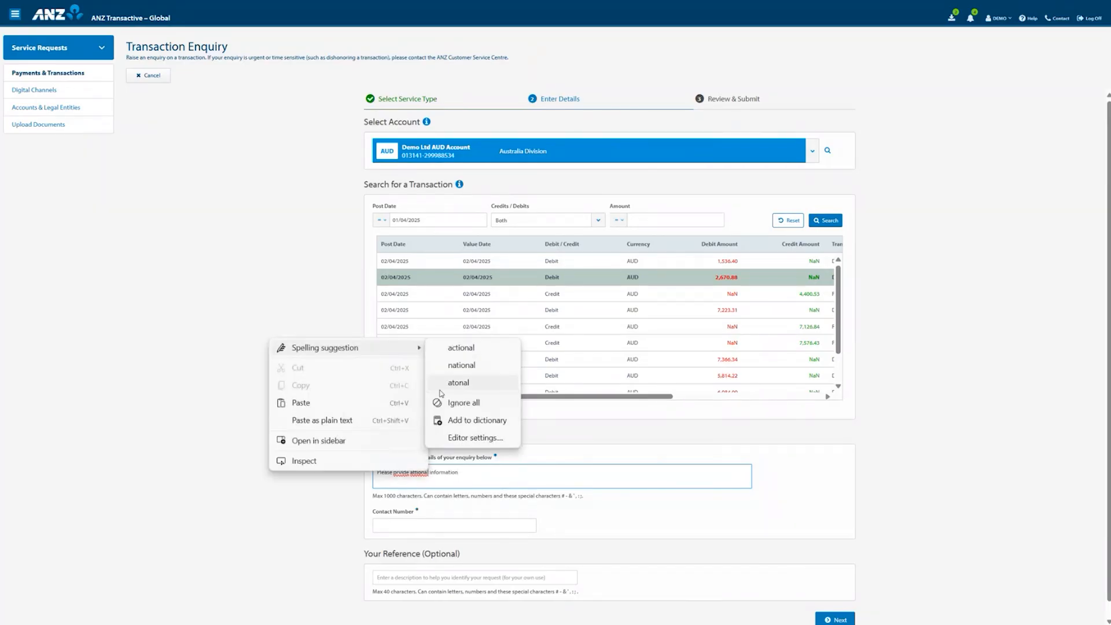
pyautogui.press('Escape')
pyautogui.click(467, 524)
pyautogui.write('080000000')
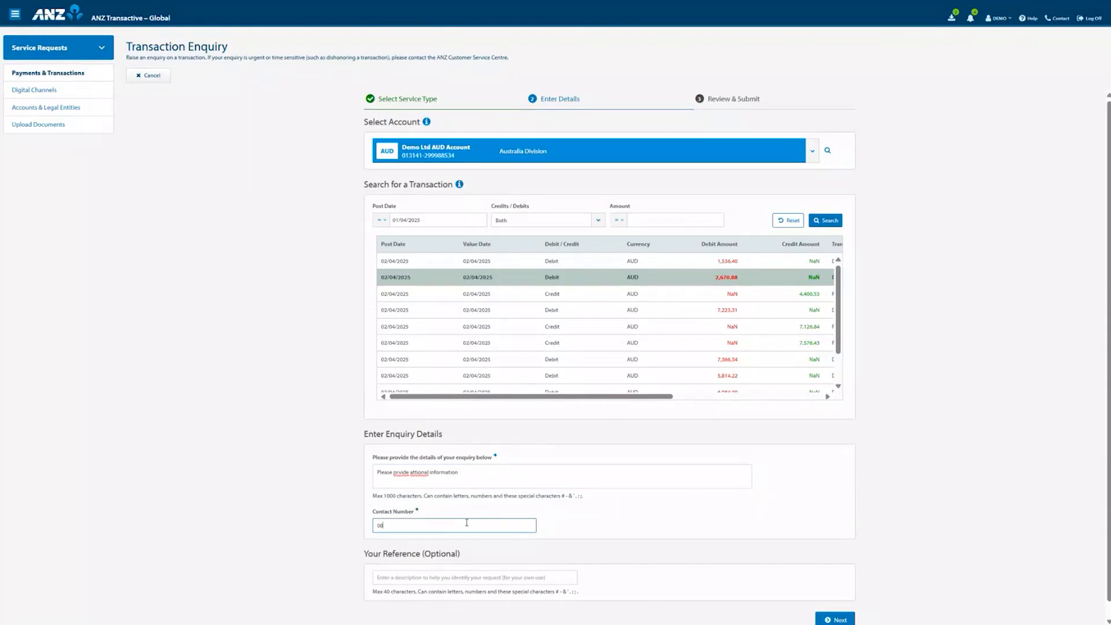
# Step: Enter 2670 as the optional reference and submit the Transaction Enquiry, returning to the service request list
pyautogui.click(452, 578)
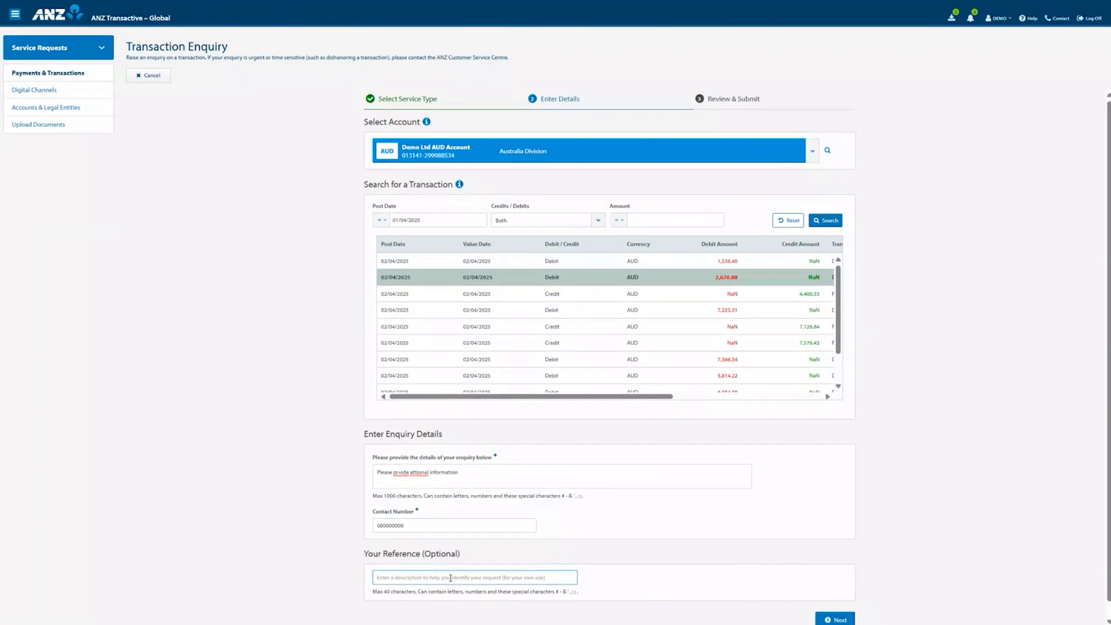
pyautogui.write('20')
pyautogui.click(835, 620)
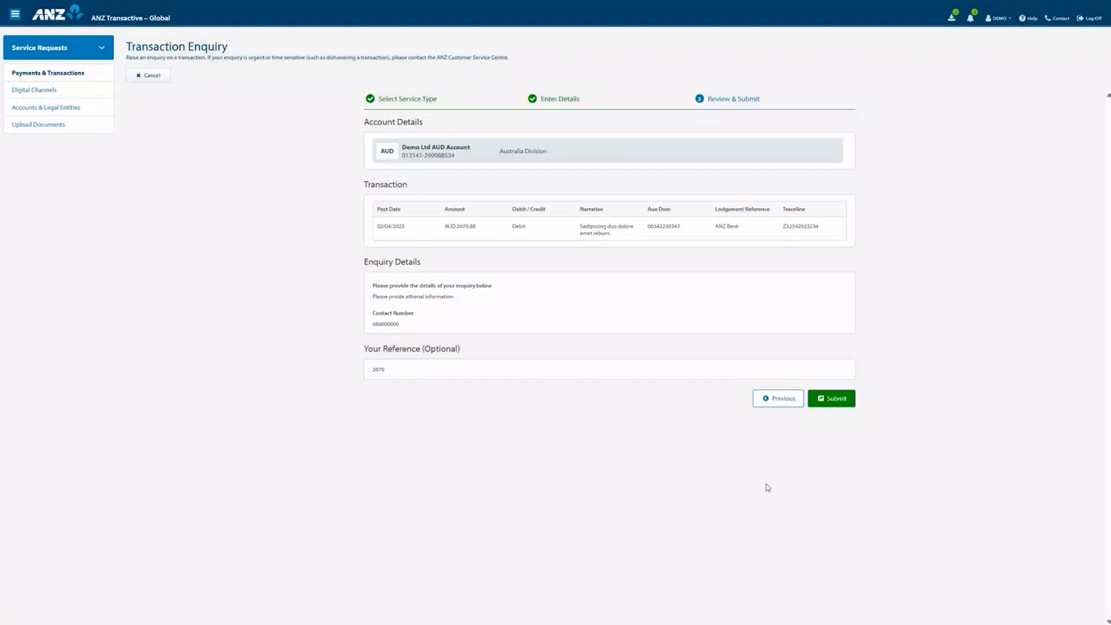
pyautogui.click(837, 399)
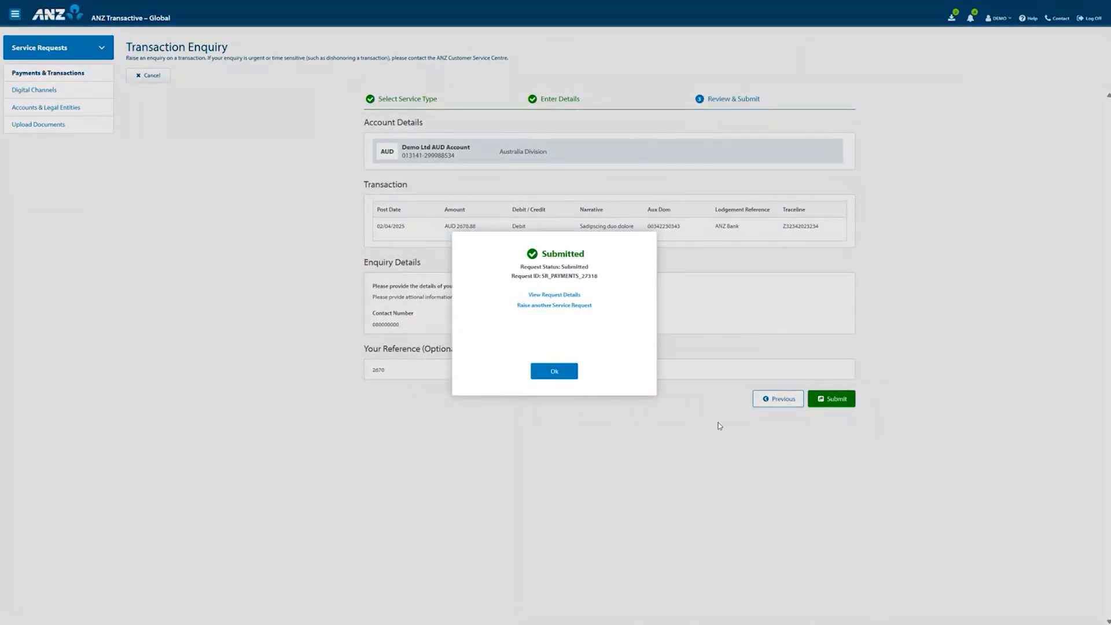
pyautogui.click(566, 374)
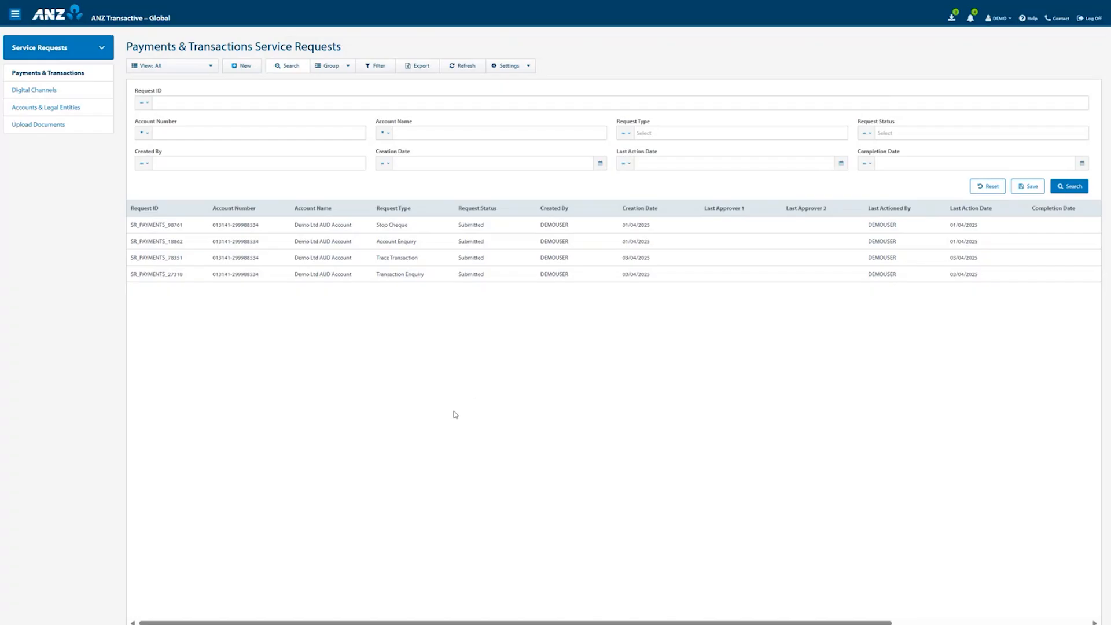
# Step: View the submitted Transaction Enquiry's details from the list, and close them
pyautogui.click(418, 282)
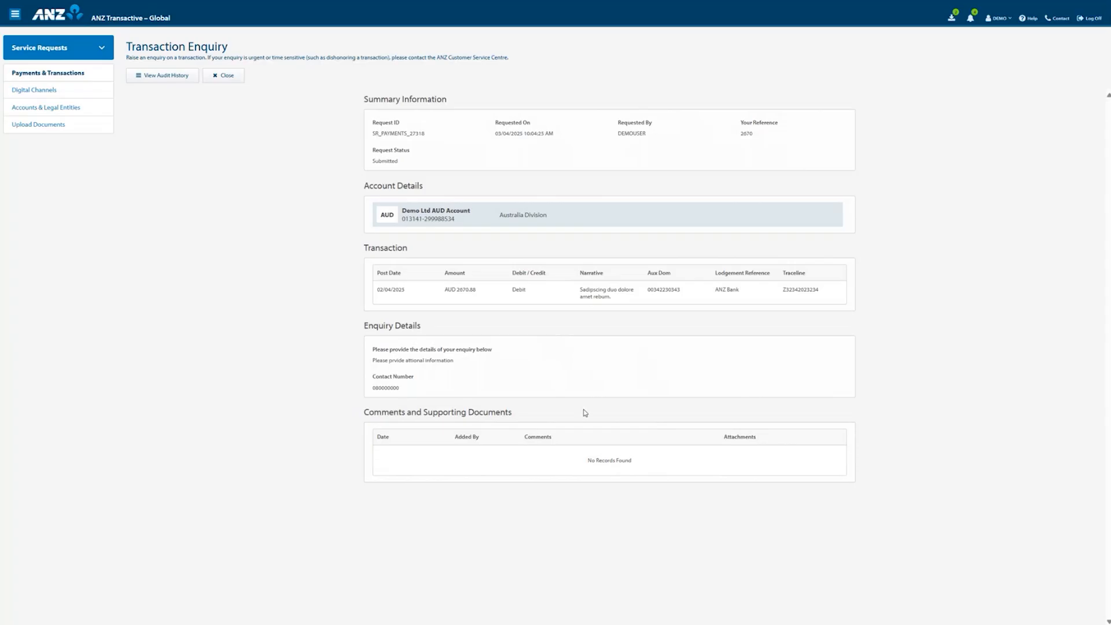
pyautogui.click(234, 76)
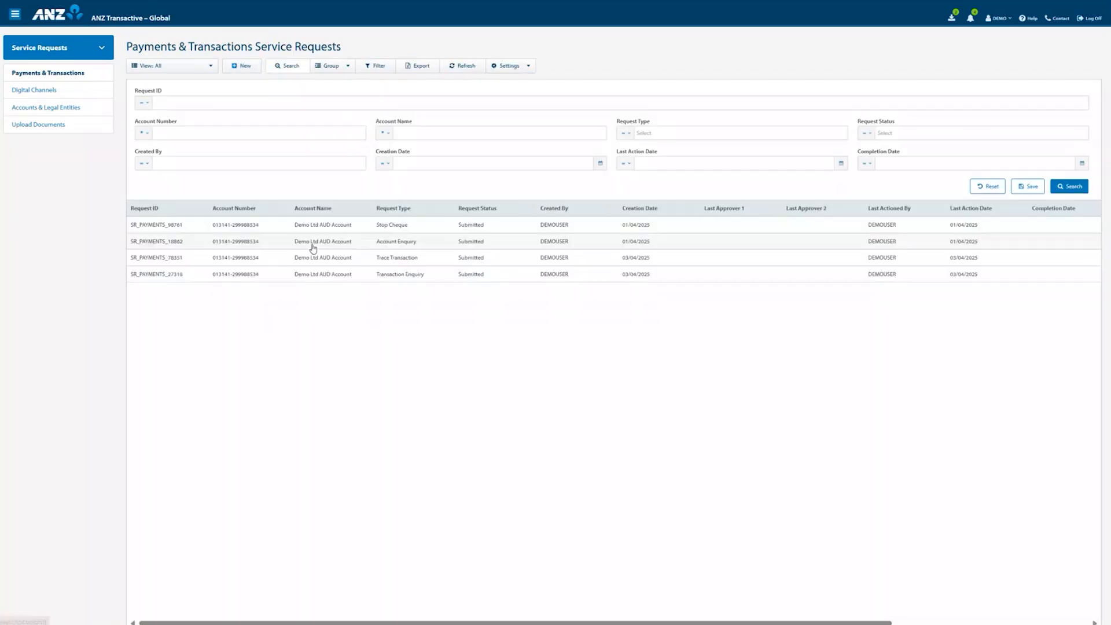
# Step: Create a new Suspend Periodical / Automatic Payment service request and select the Demo Ltd AUD Account for it
pyautogui.click(256, 66)
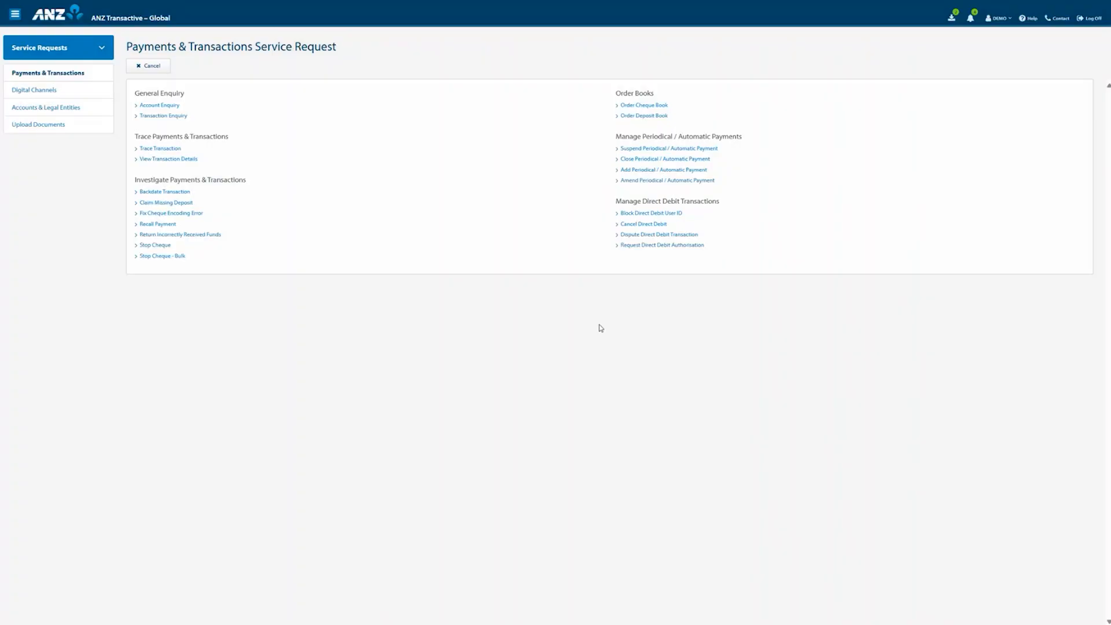
pyautogui.click(666, 151)
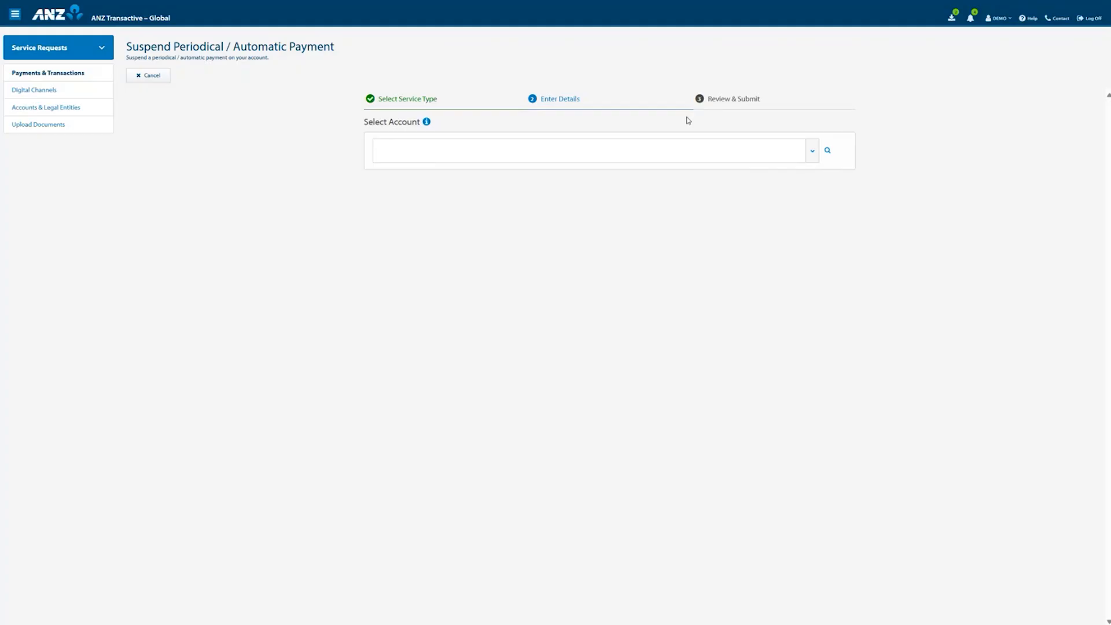
pyautogui.click(687, 151)
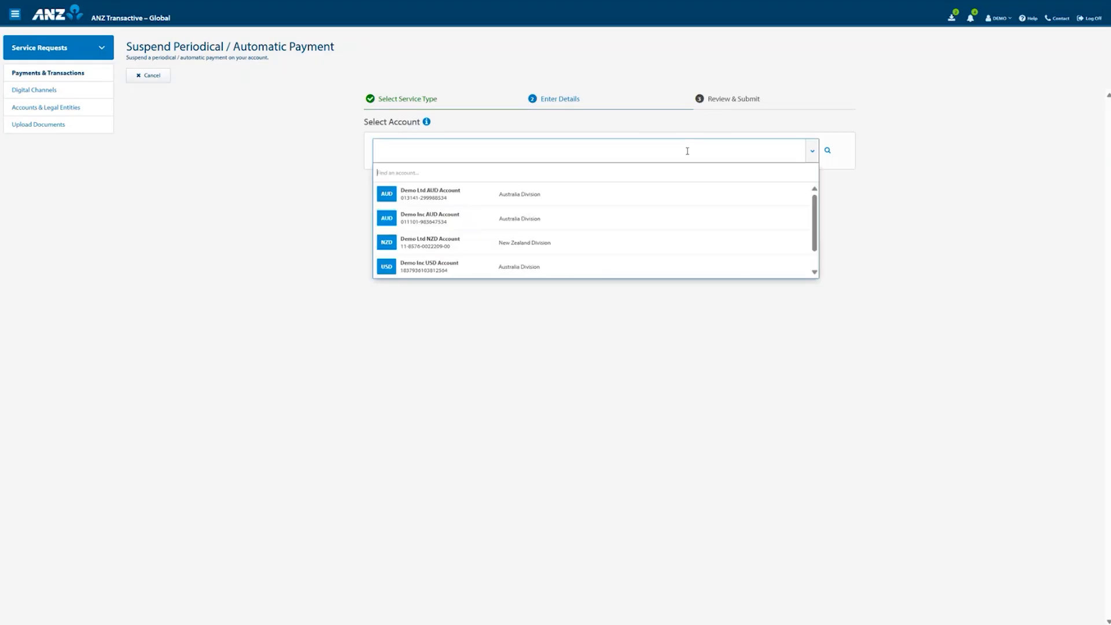
pyautogui.click(526, 203)
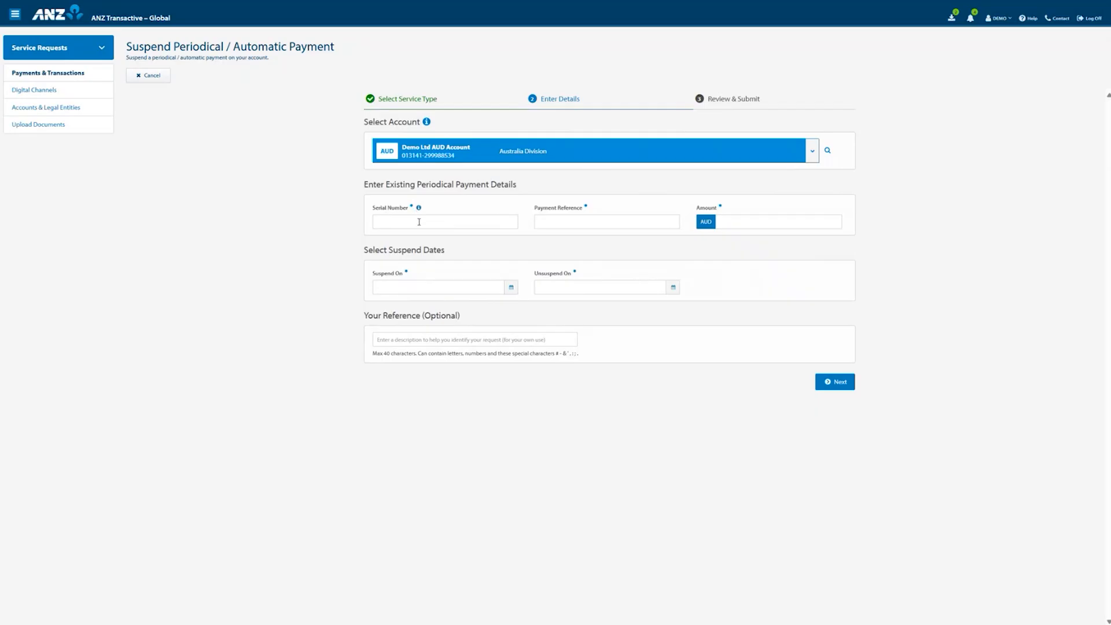
# Step: Fill in the existing periodical payment details with serial number 123456, payment reference 123 and amount AUD 100.00
pyautogui.click(421, 221)
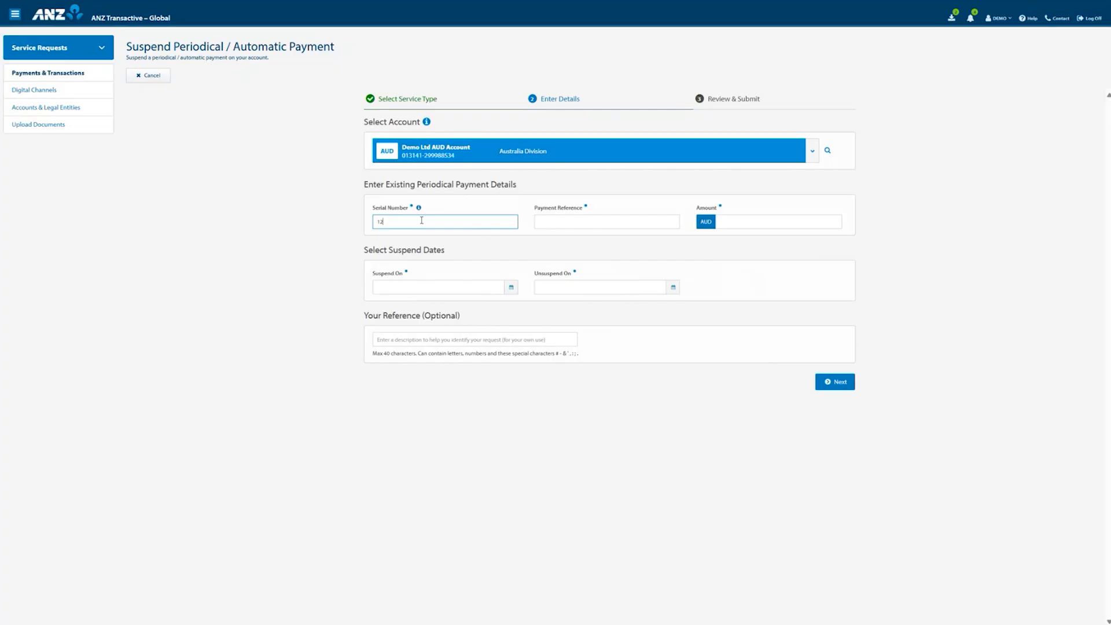
pyautogui.click(613, 220)
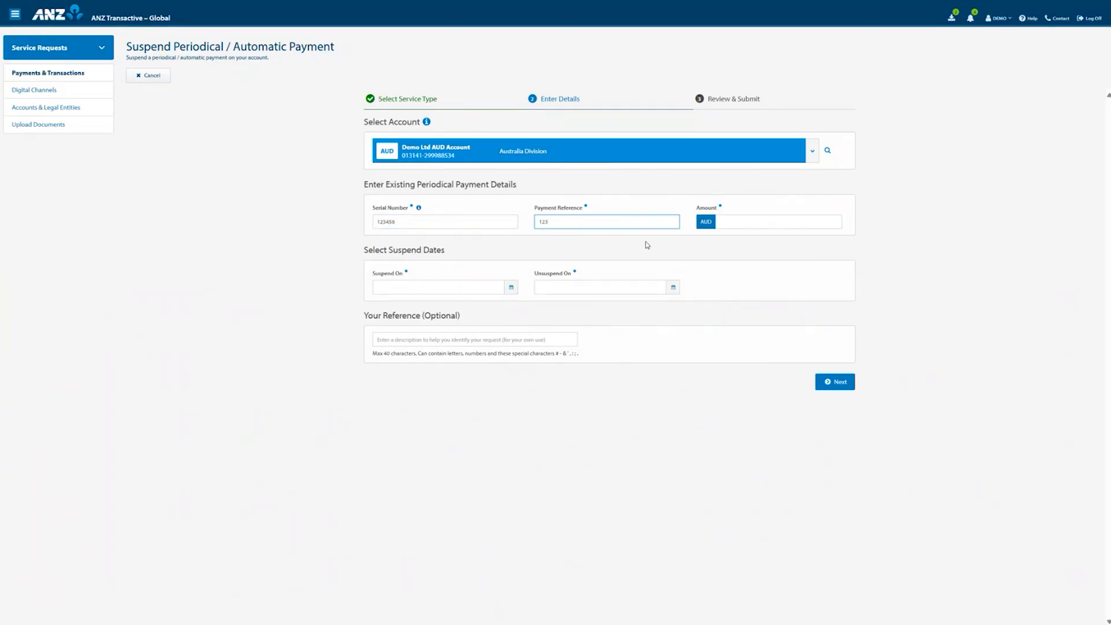
pyautogui.click(750, 220)
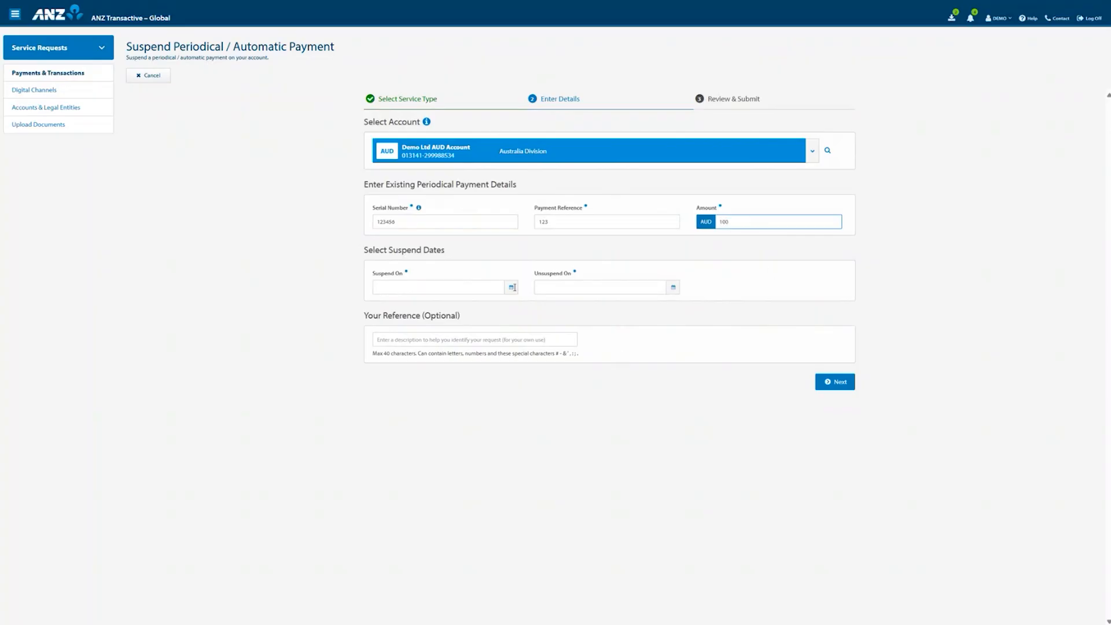
# Step: Set the suspend date to 08/04/2025 and the unsuspend date to 14/04/2025
pyautogui.click(512, 286)
pyautogui.click(541, 315)
pyautogui.click(514, 291)
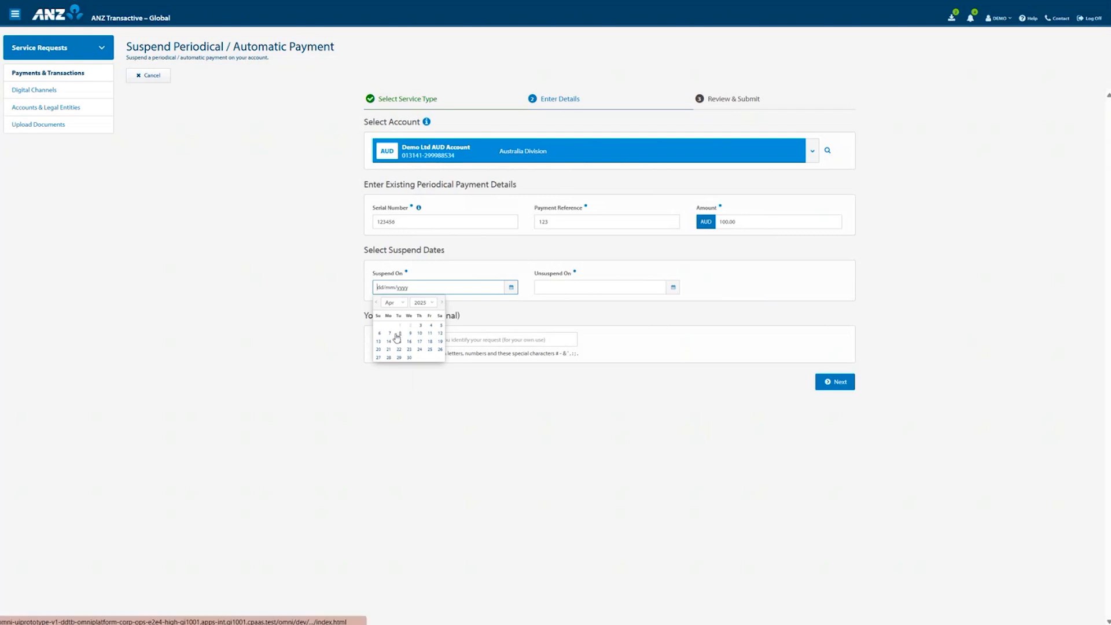
pyautogui.click(400, 333)
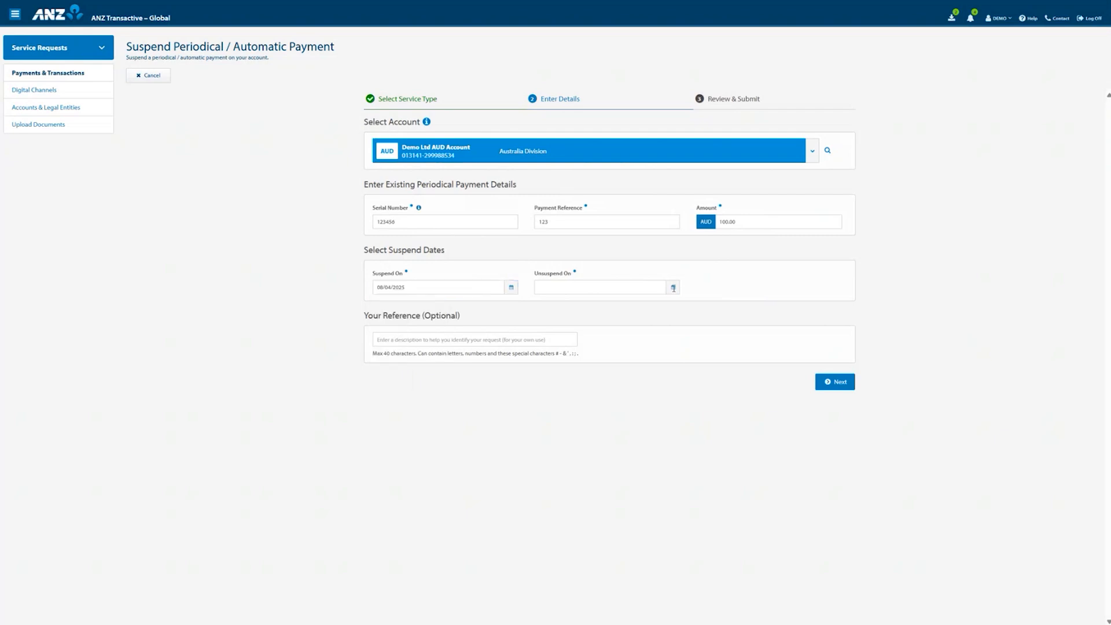
pyautogui.click(673, 287)
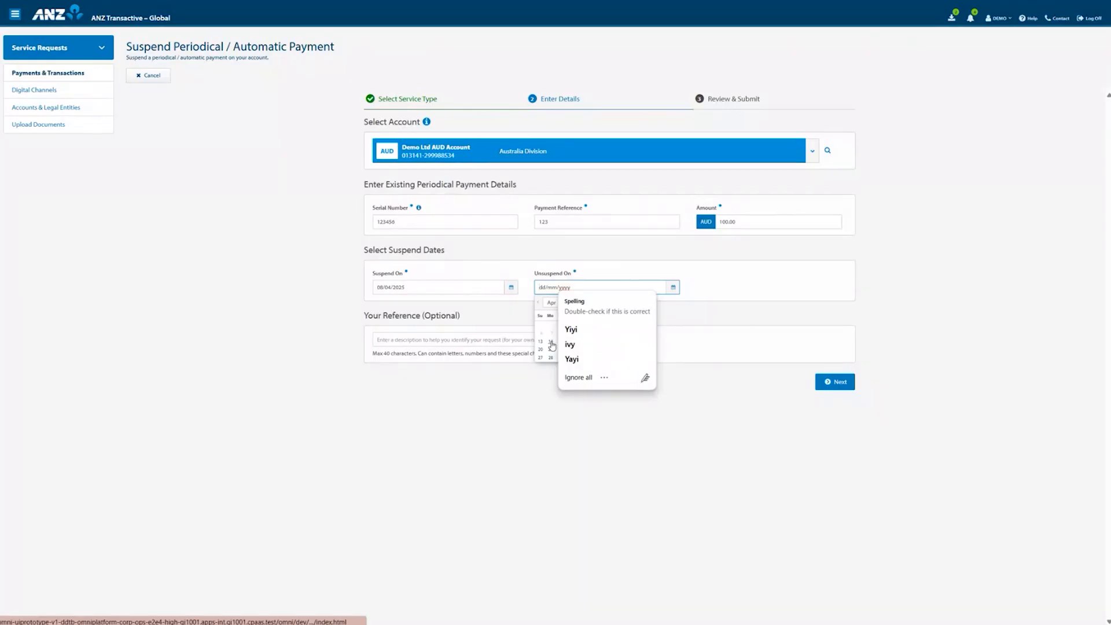
pyautogui.click(553, 342)
# Step: Enter suspend as the optional reference, accept the important information and submit the request, returning to the service request list
pyautogui.click(553, 343)
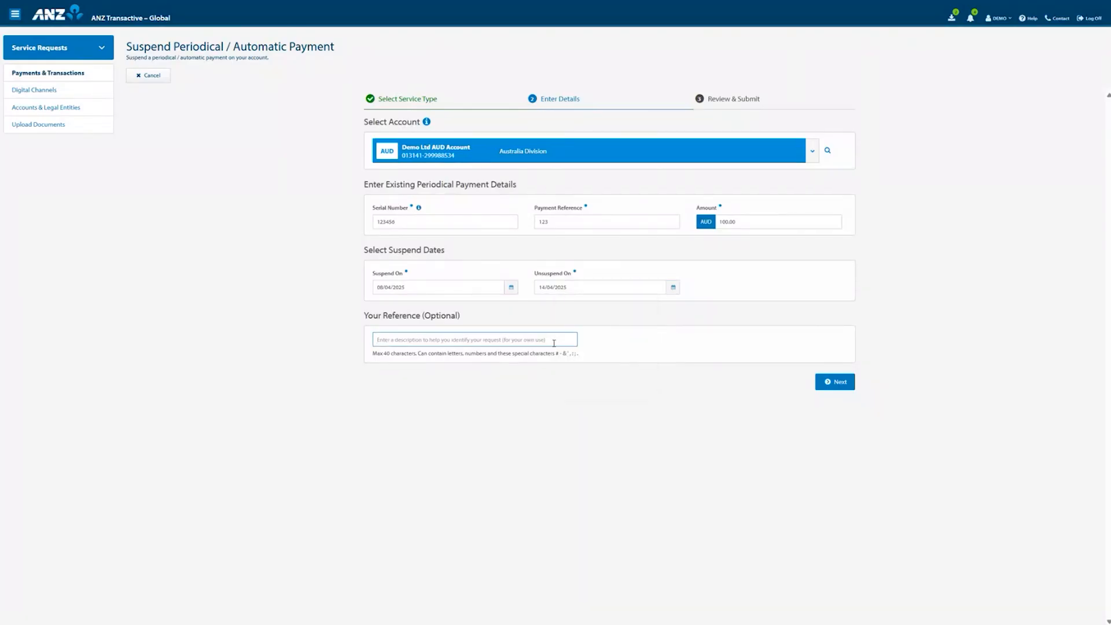
pyautogui.write('suspend')
pyautogui.click(847, 385)
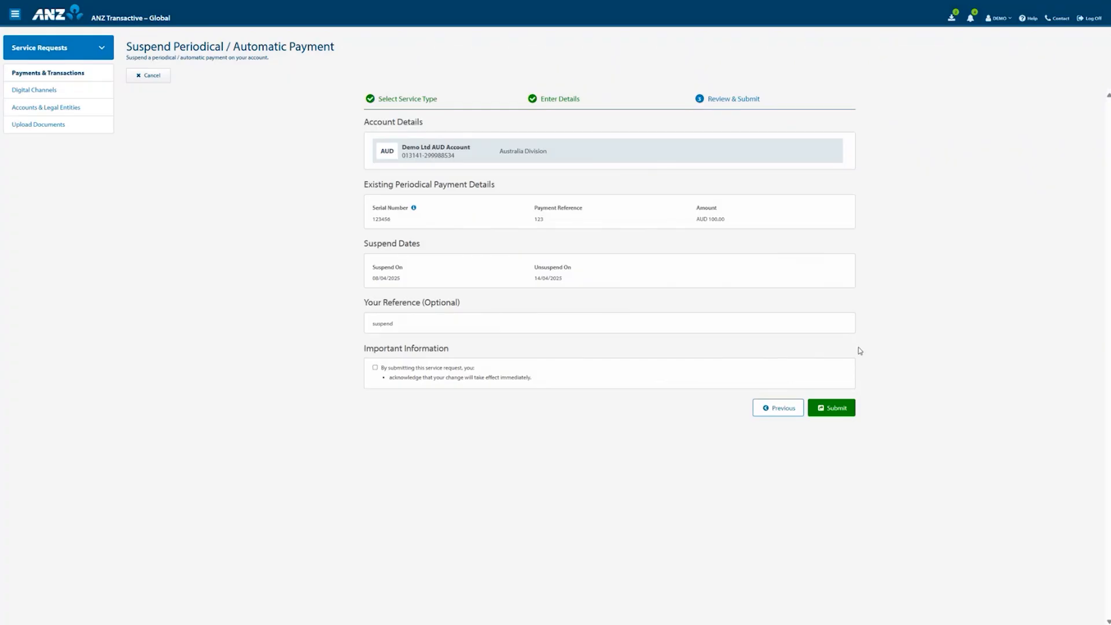
pyautogui.click(834, 410)
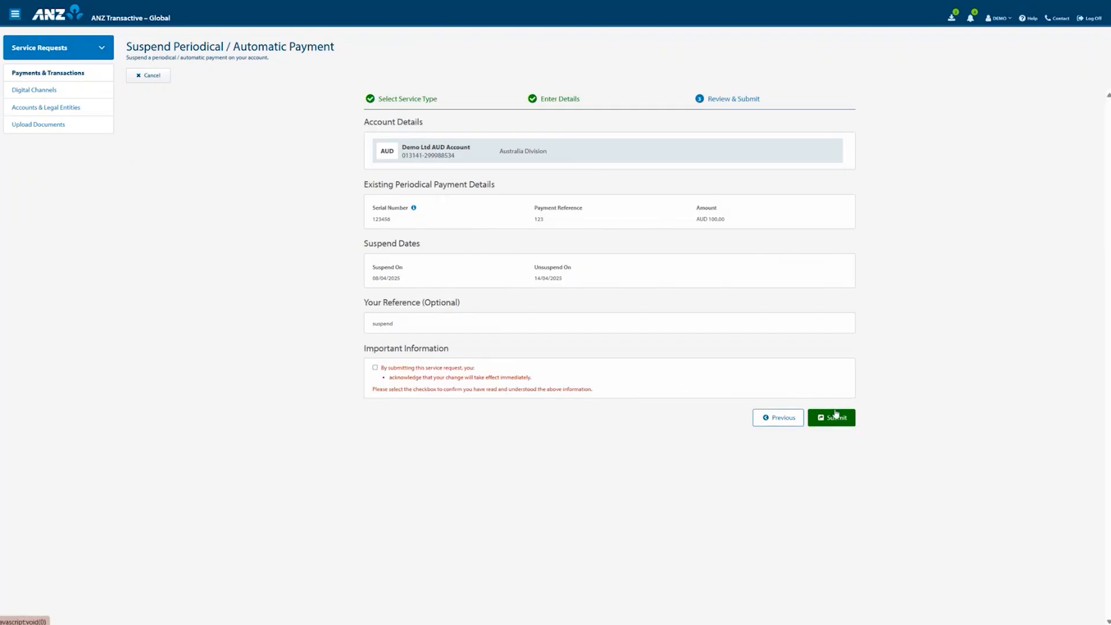
pyautogui.click(376, 369)
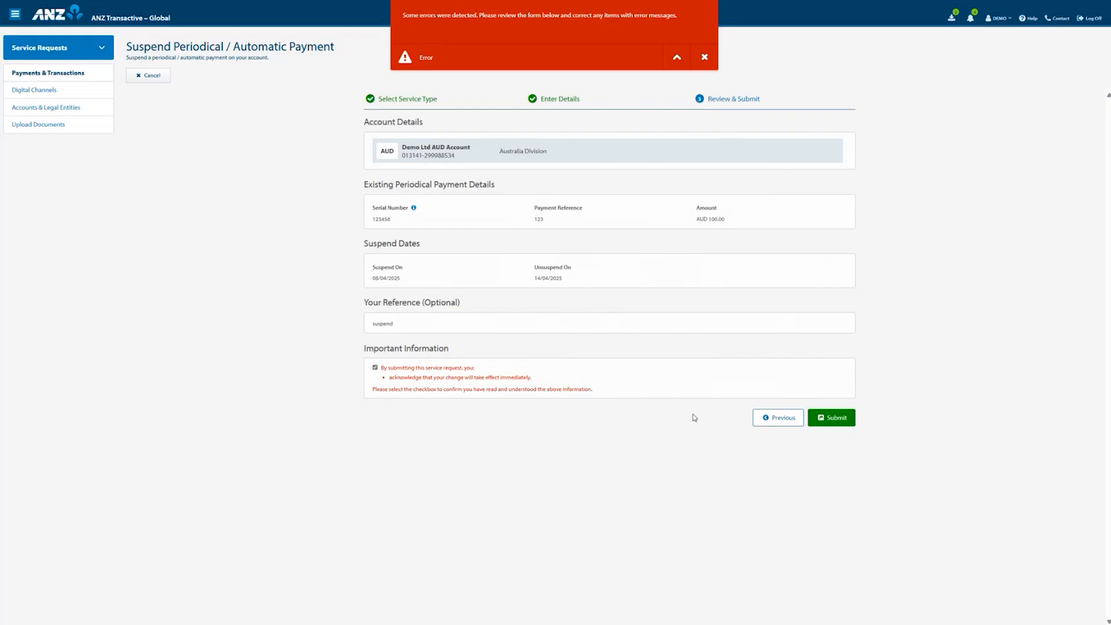
pyautogui.click(823, 422)
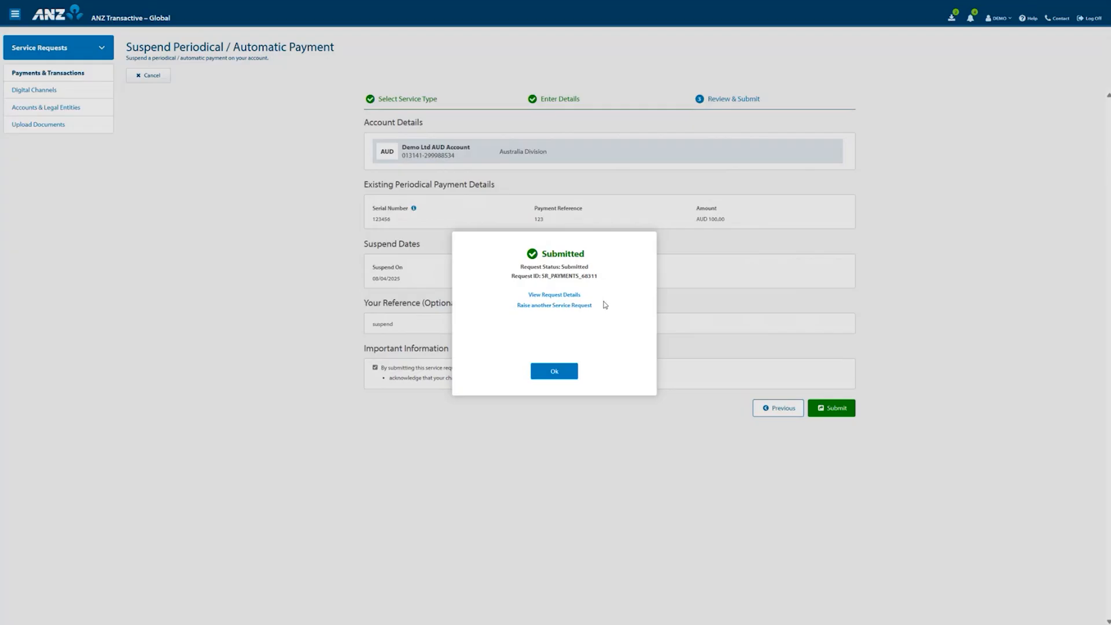
pyautogui.click(576, 371)
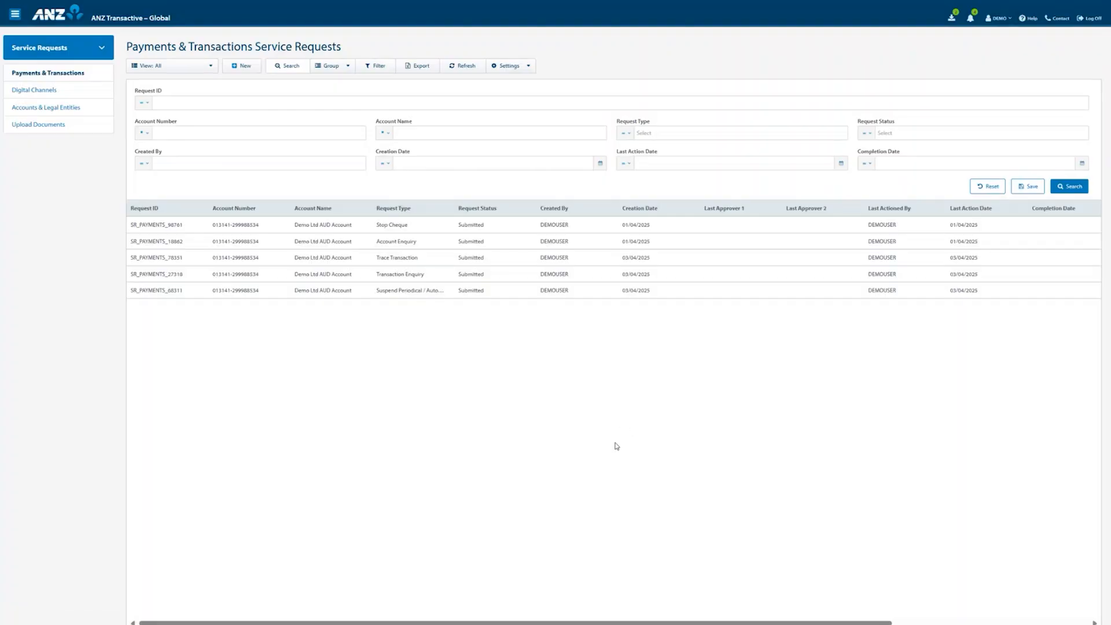
# Step: Switch to the Digital Channels service requests and create a new Add User request
pyautogui.click(44, 91)
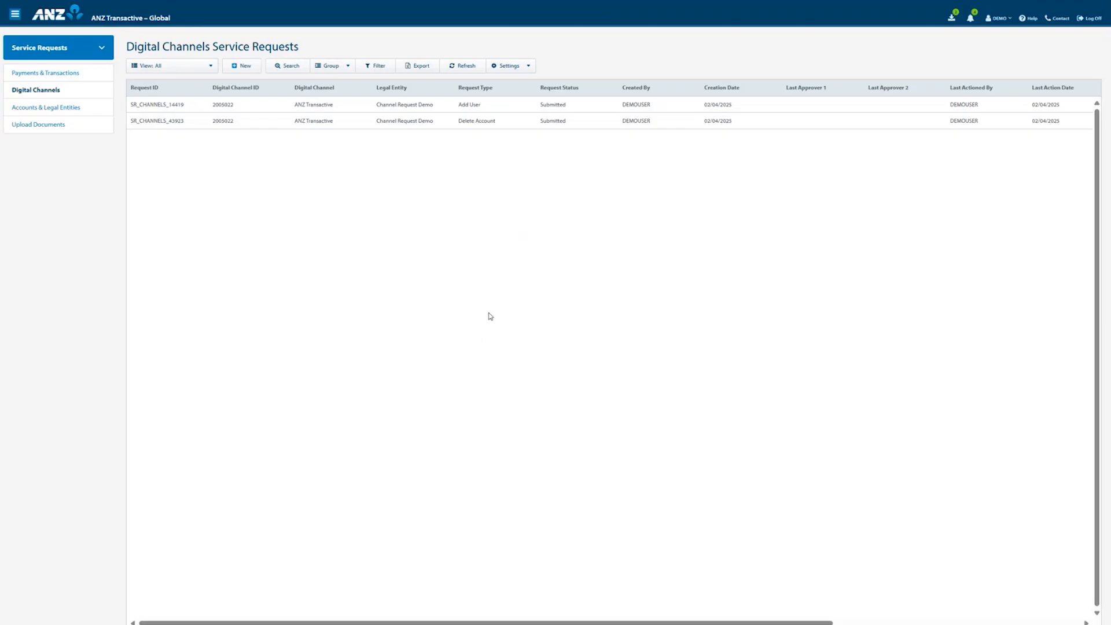
pyautogui.click(245, 67)
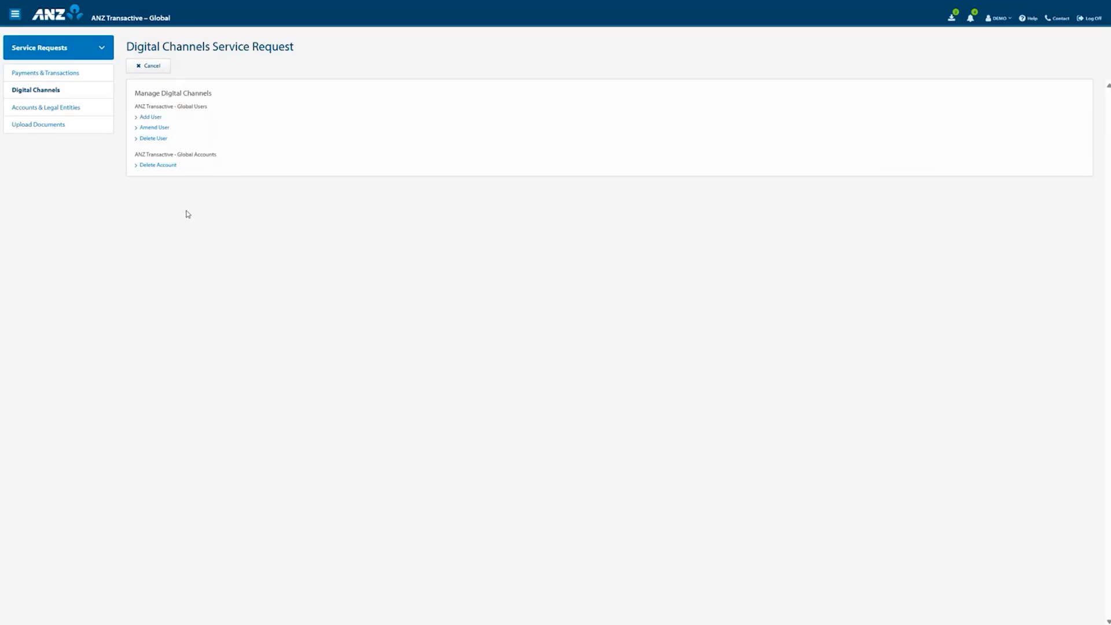
pyautogui.click(157, 120)
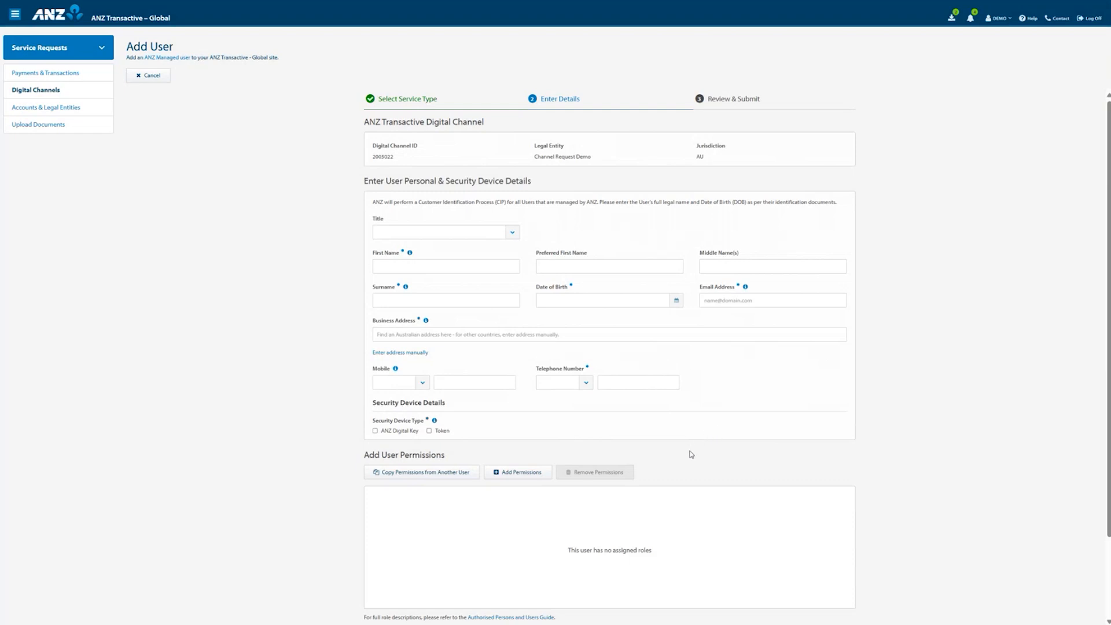
# Step: Fill in the new user's first name, surname, date of birth and email address
pyautogui.click(450, 264)
pyautogui.press('Tab')
pyautogui.press('Tab')
pyautogui.press('Tab')
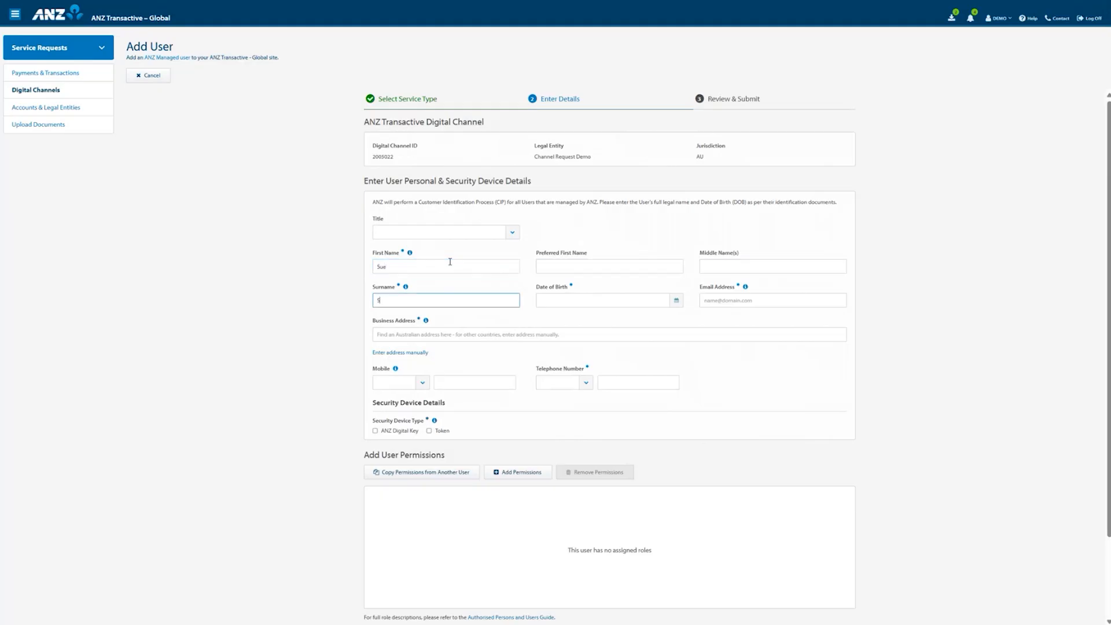
pyautogui.press('Tab')
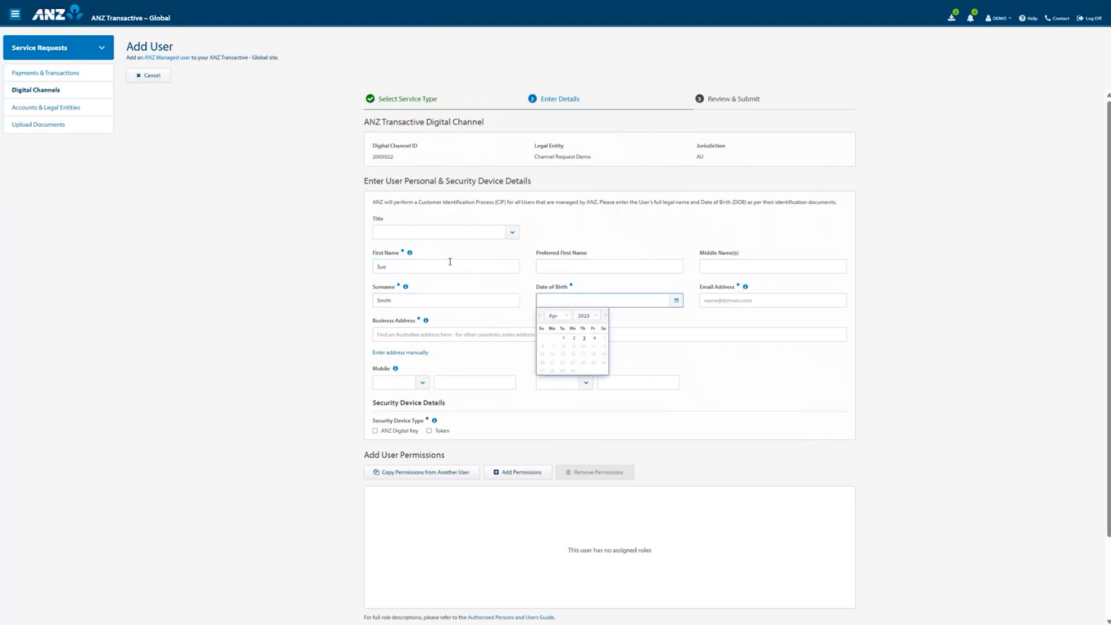
pyautogui.click(564, 338)
pyautogui.click(717, 295)
pyautogui.write('noname@noname')
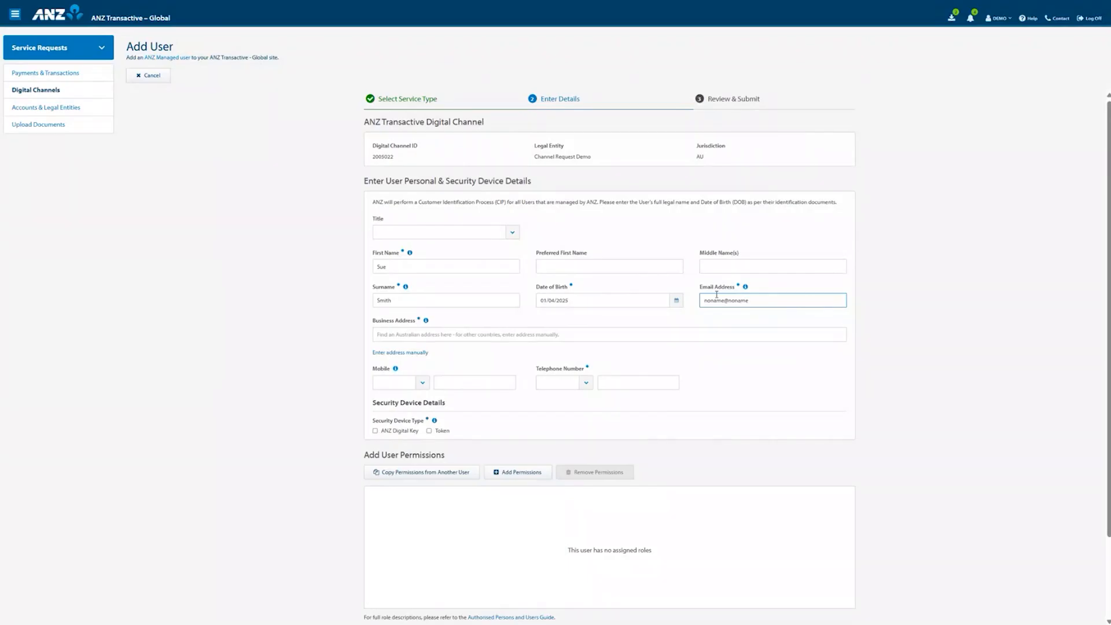
pyautogui.hotkey('ctrl', 'a')
pyautogui.write('.com')
# Step: Enter the user's business address from the suggested match, plus mobile and telephone numbers with the +61 (AU) country code
pyautogui.press('Tab')
pyautogui.write('1')
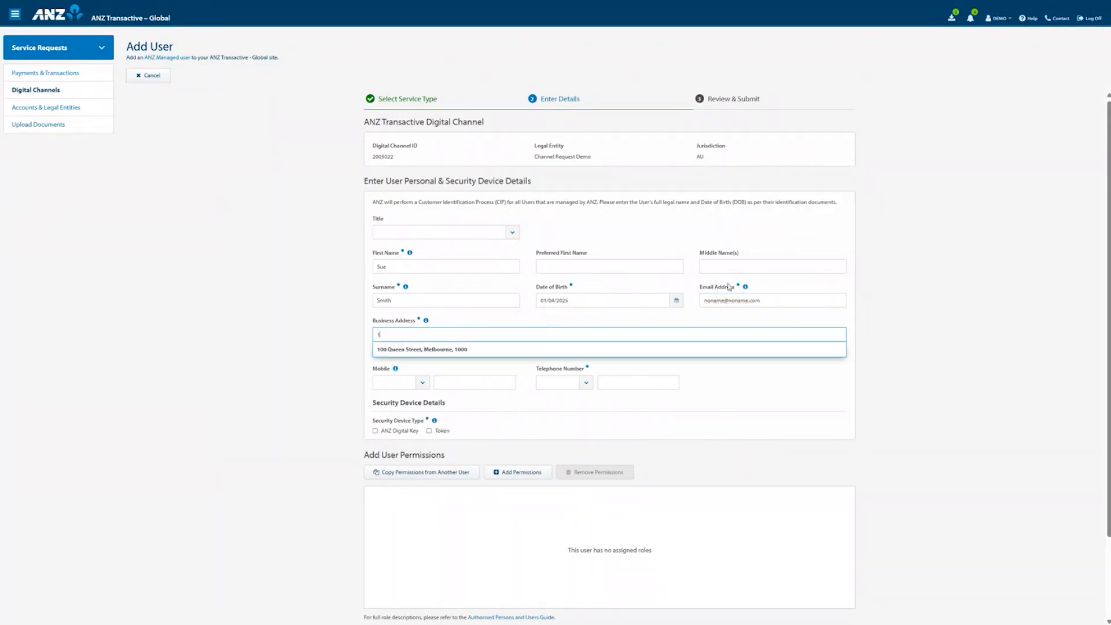
pyautogui.click(565, 349)
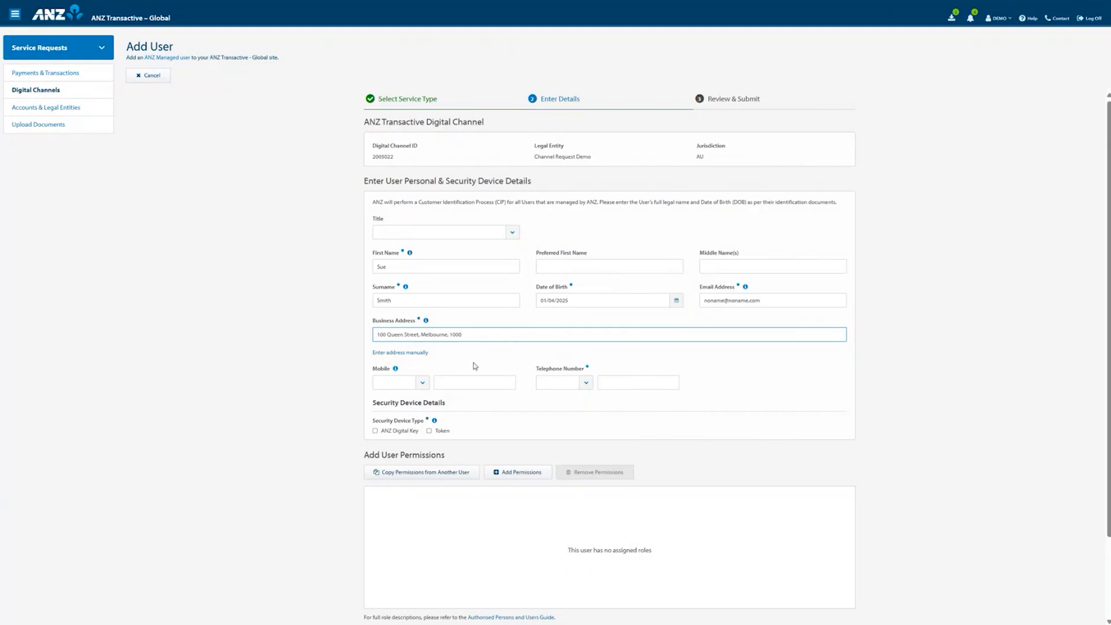
pyautogui.click(423, 383)
pyautogui.click(400, 409)
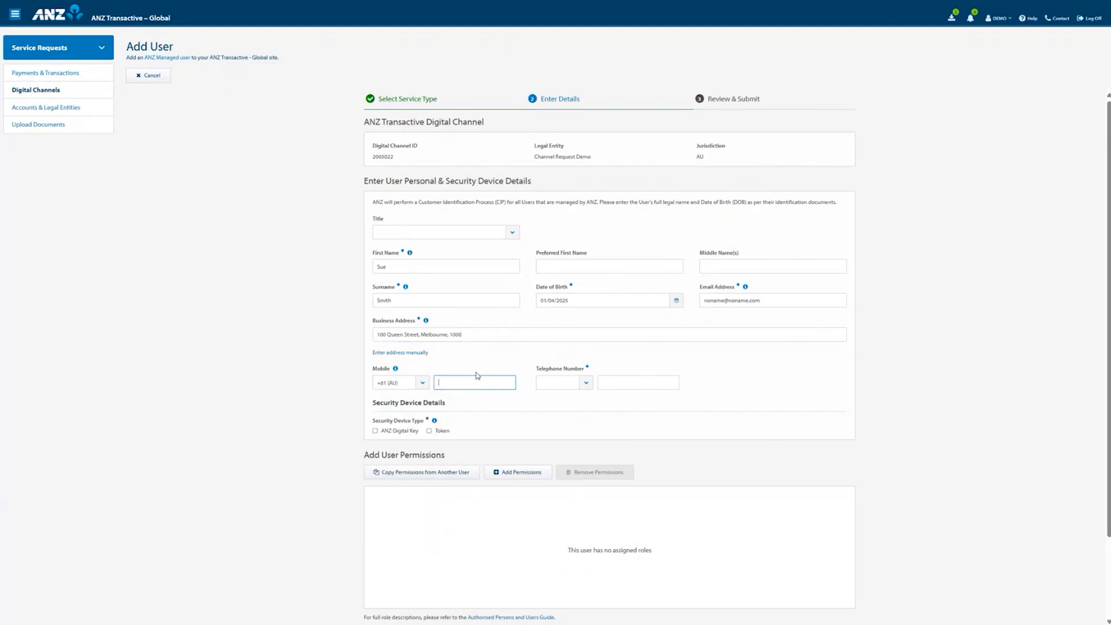
pyautogui.write('04000000')
pyautogui.press('Tab')
pyautogui.click(586, 382)
pyautogui.click(561, 413)
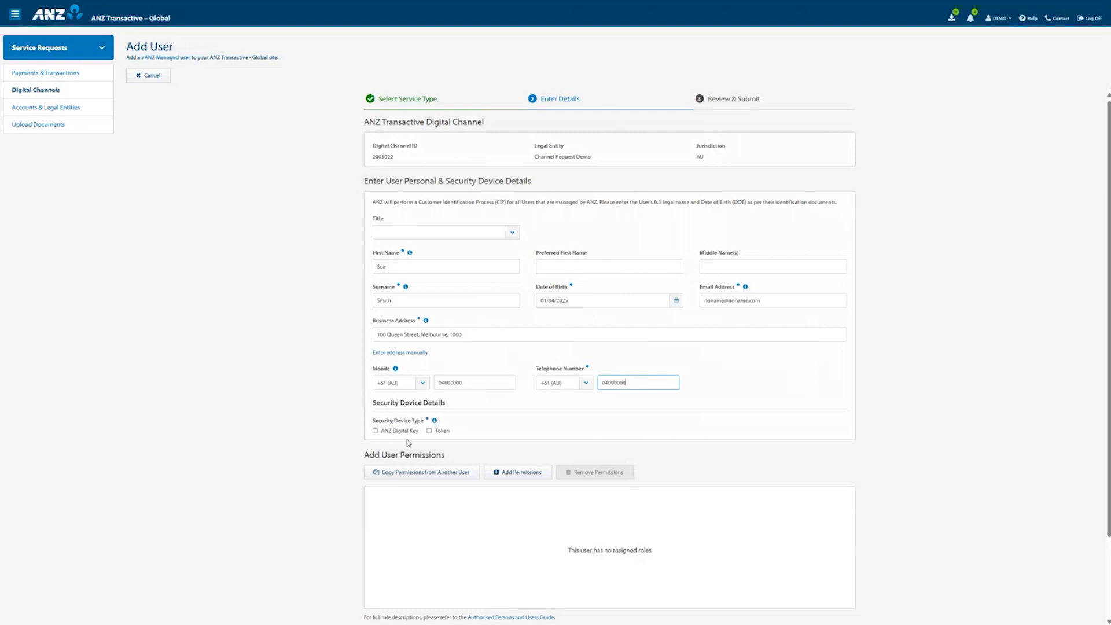
# Step: Read the explanation of the security device types and select both ANZ Digital Key and Token for the user
pyautogui.moveTo(435, 425)
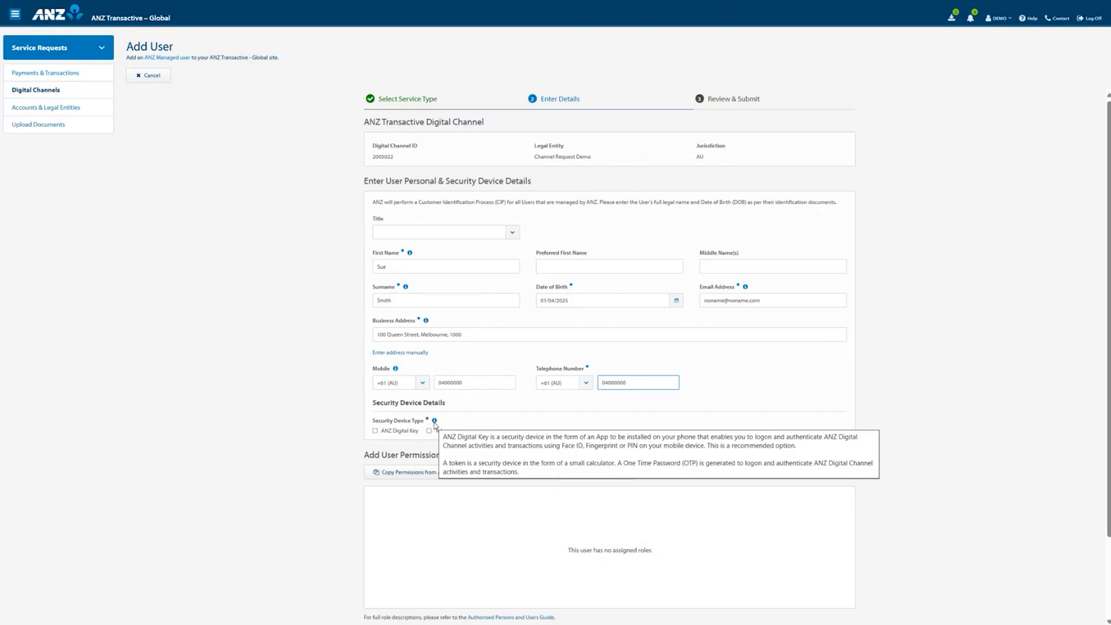
pyautogui.click(388, 433)
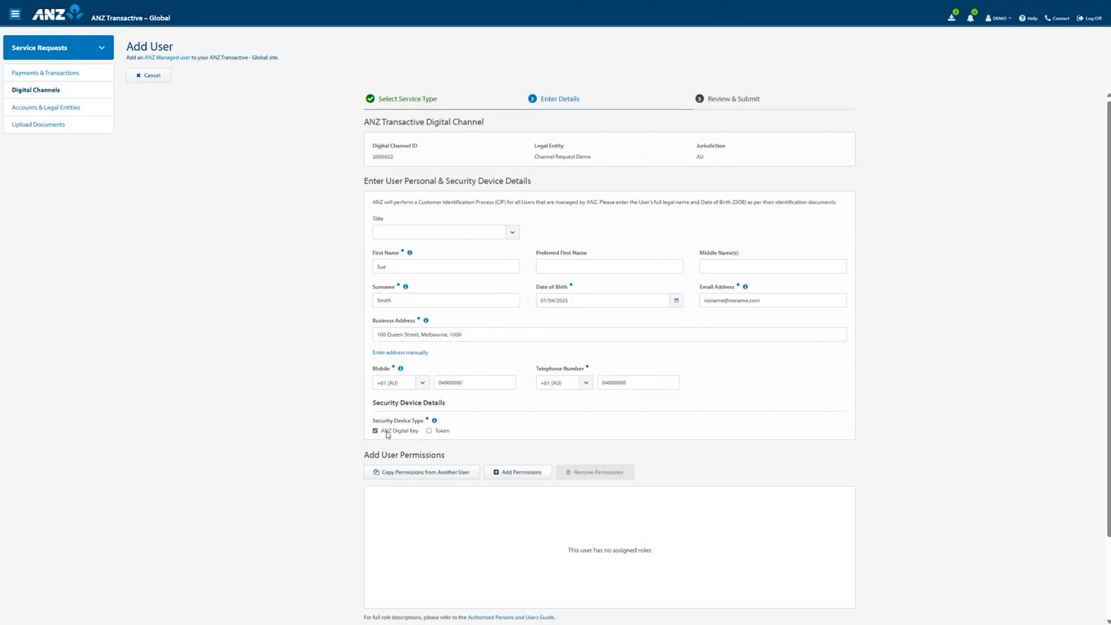
pyautogui.click(430, 433)
# Step: View the roles available to add, close them, and copy the Service Request - Authorised Person (V1) permission from another user instead
pyautogui.scroll(-1, 524, 487)
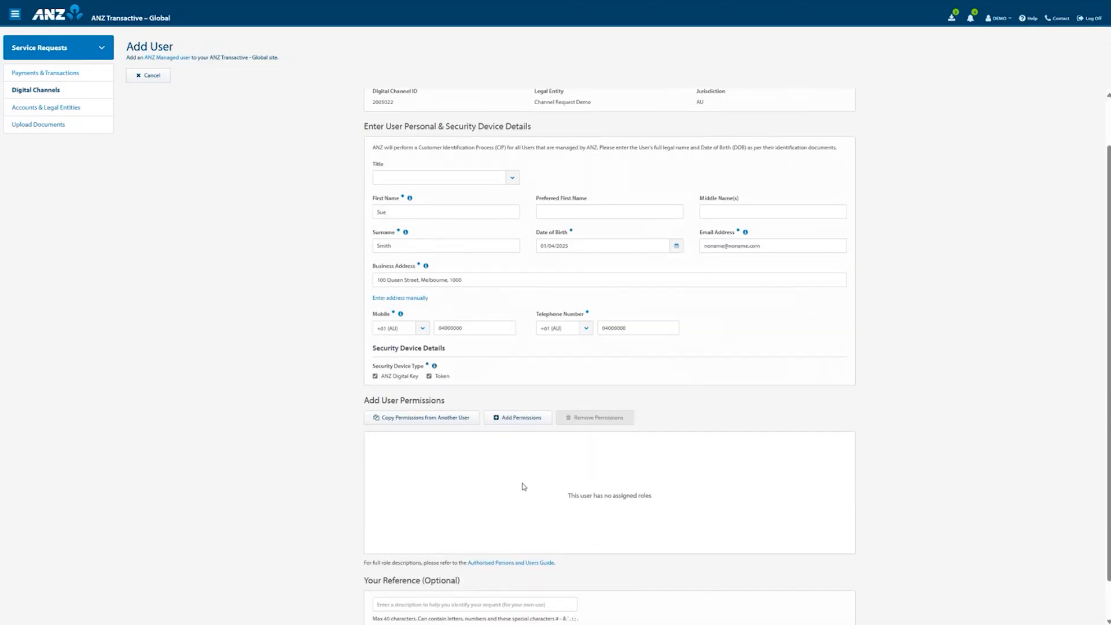
pyautogui.click(521, 418)
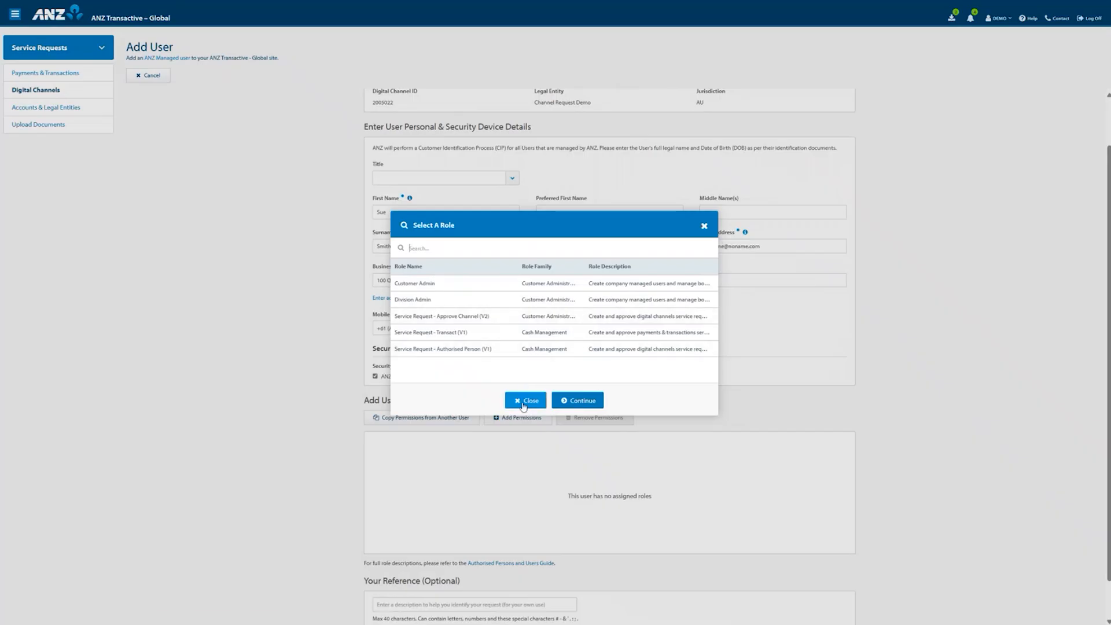
pyautogui.click(524, 405)
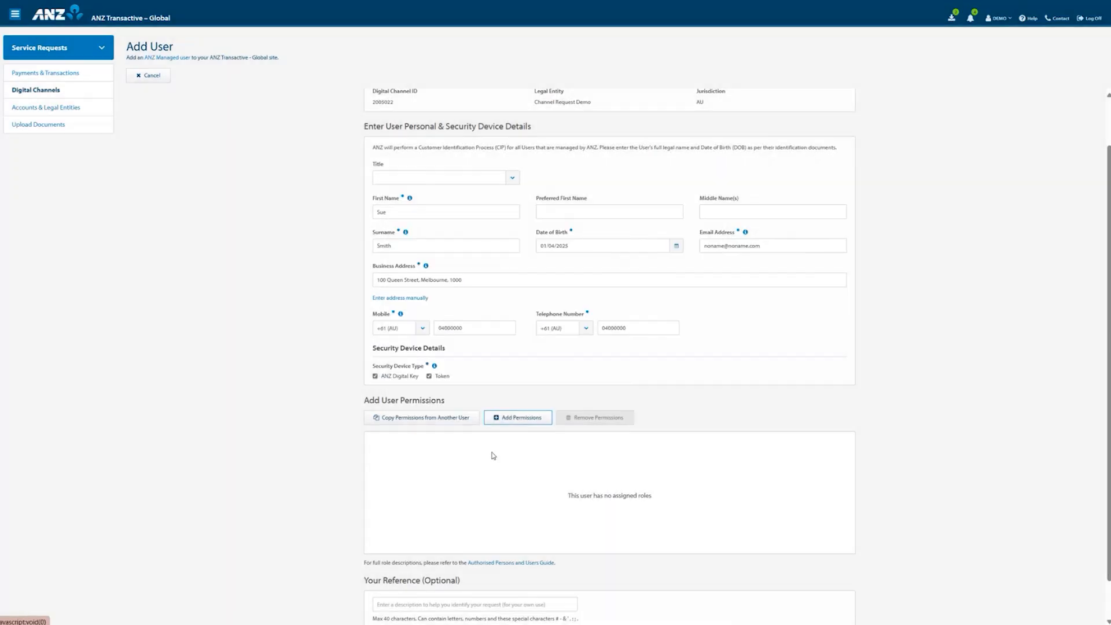
pyautogui.click(454, 418)
pyautogui.click(585, 284)
pyautogui.click(578, 401)
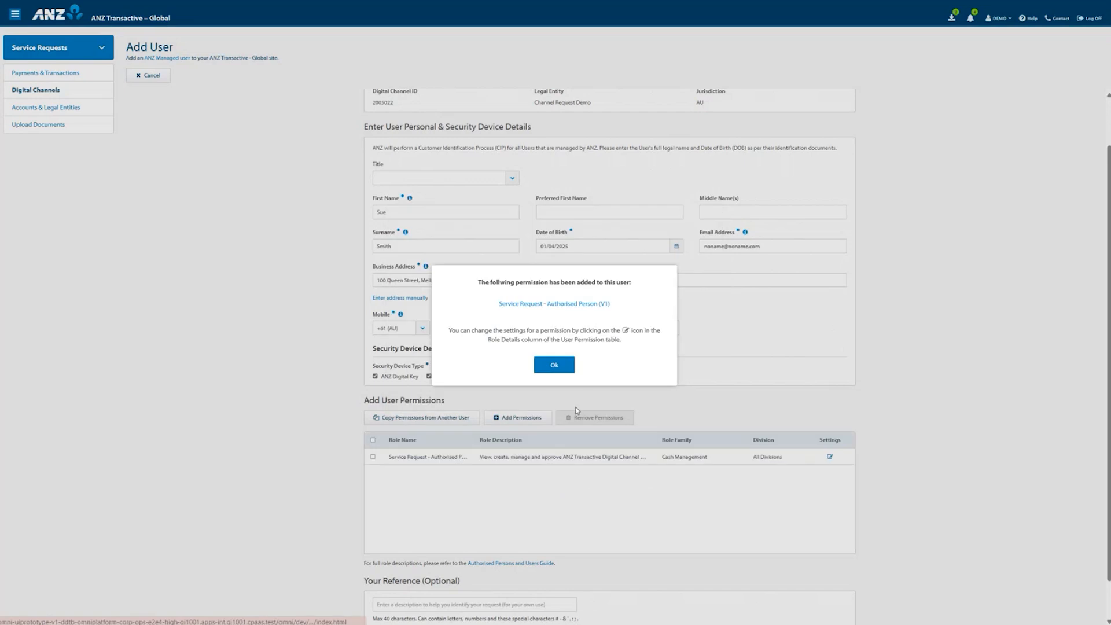
pyautogui.click(554, 365)
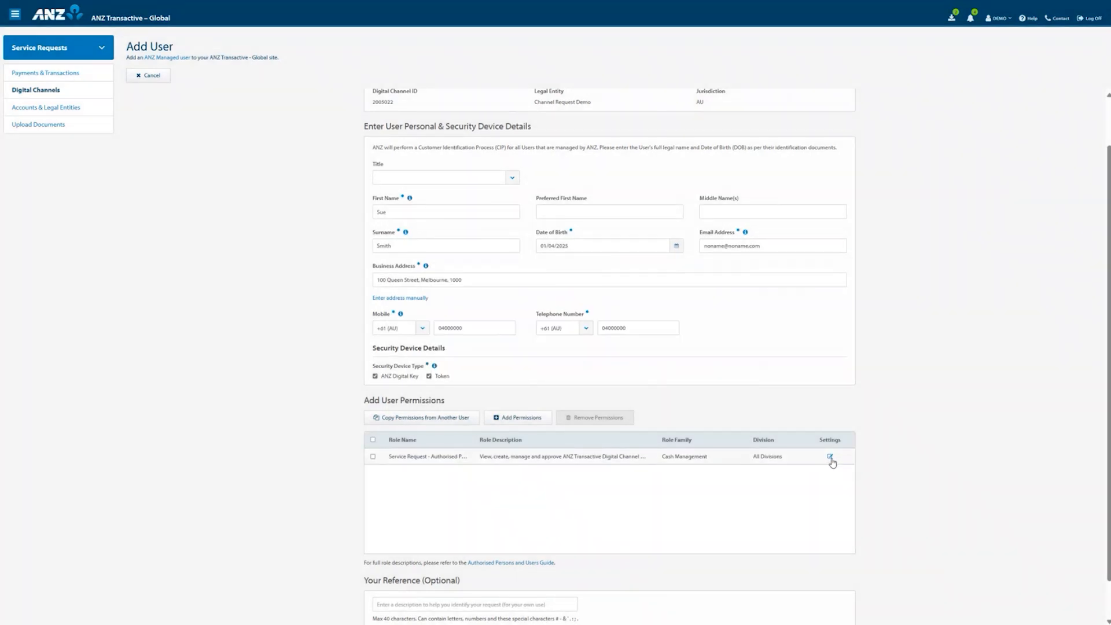
# Step: Enter the user's first name as the optional reference, accept the important information and submit the Add User request, returning to the list
pyautogui.click(547, 605)
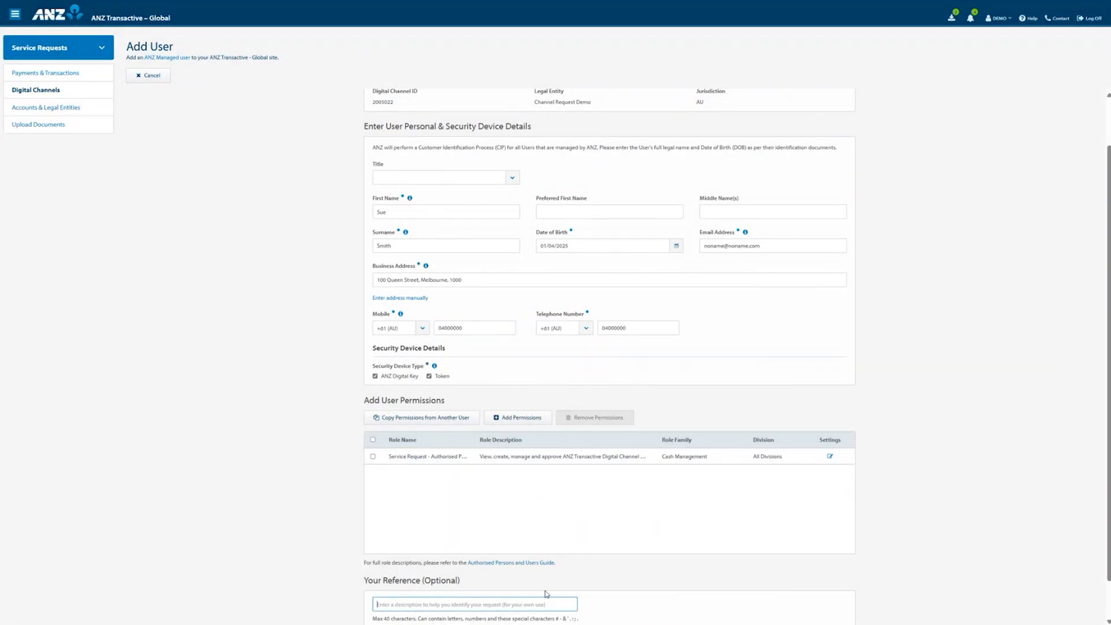
pyautogui.write('Sue')
pyautogui.scroll(-2, 599, 561)
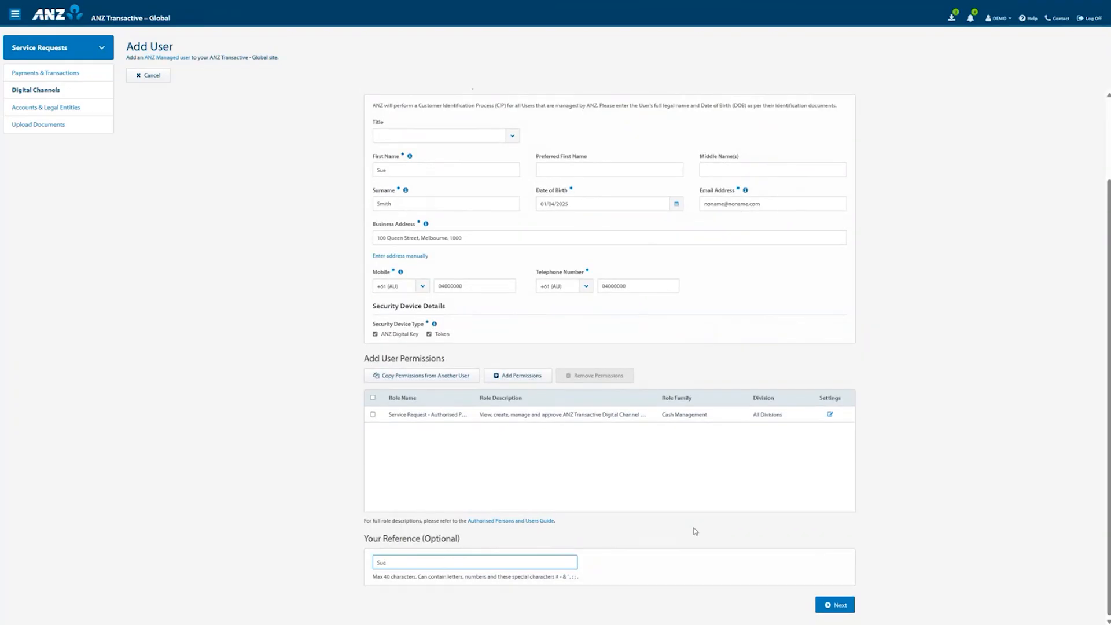
pyautogui.click(828, 608)
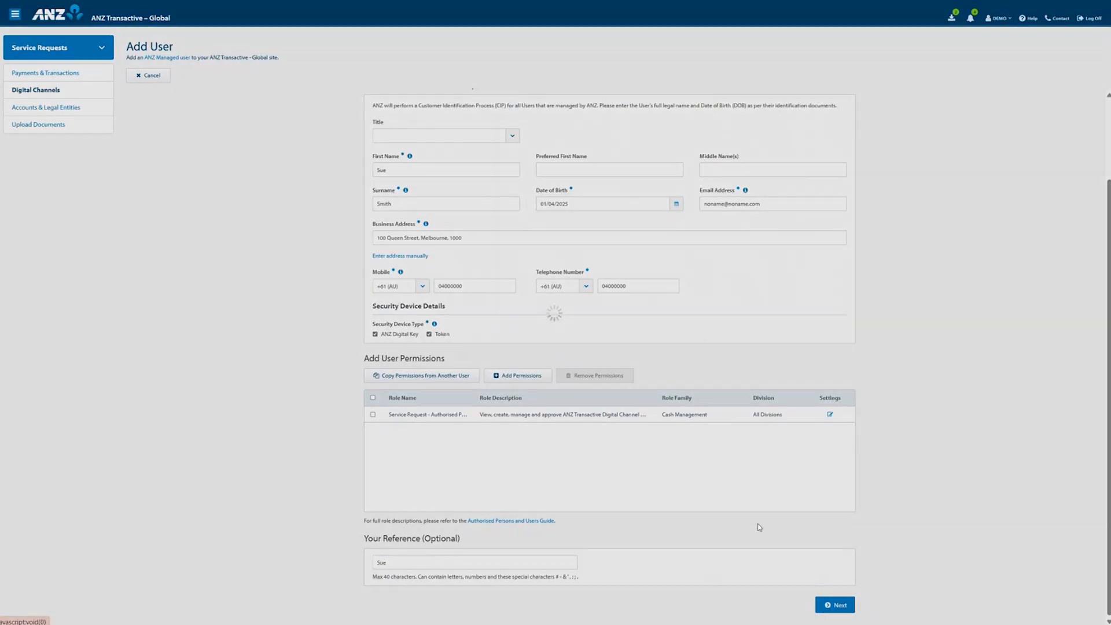
pyautogui.scroll(-2, 719, 510)
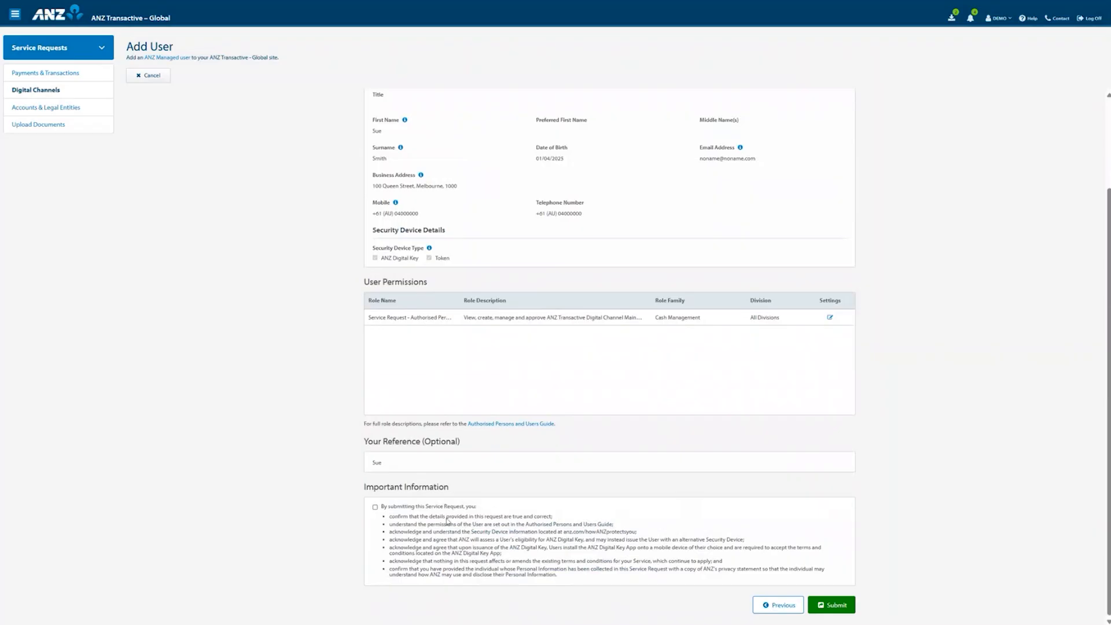
pyautogui.click(376, 508)
pyautogui.click(839, 605)
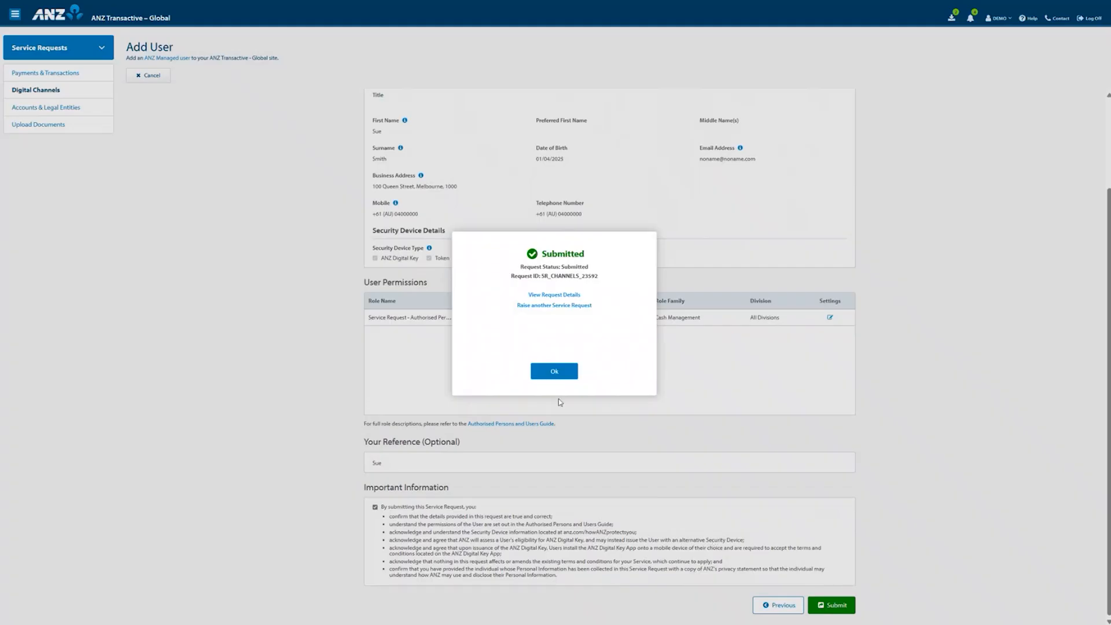
pyautogui.click(557, 373)
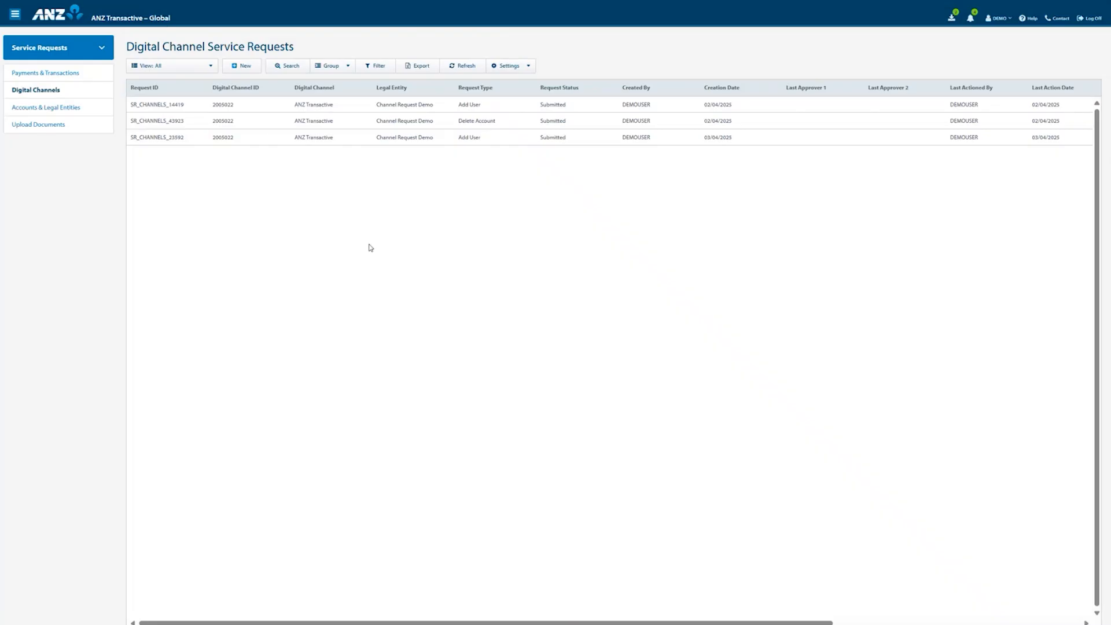
# Step: Start a new Amend User request under Digital Channels and select the first listed user as the one to amend
pyautogui.click(253, 69)
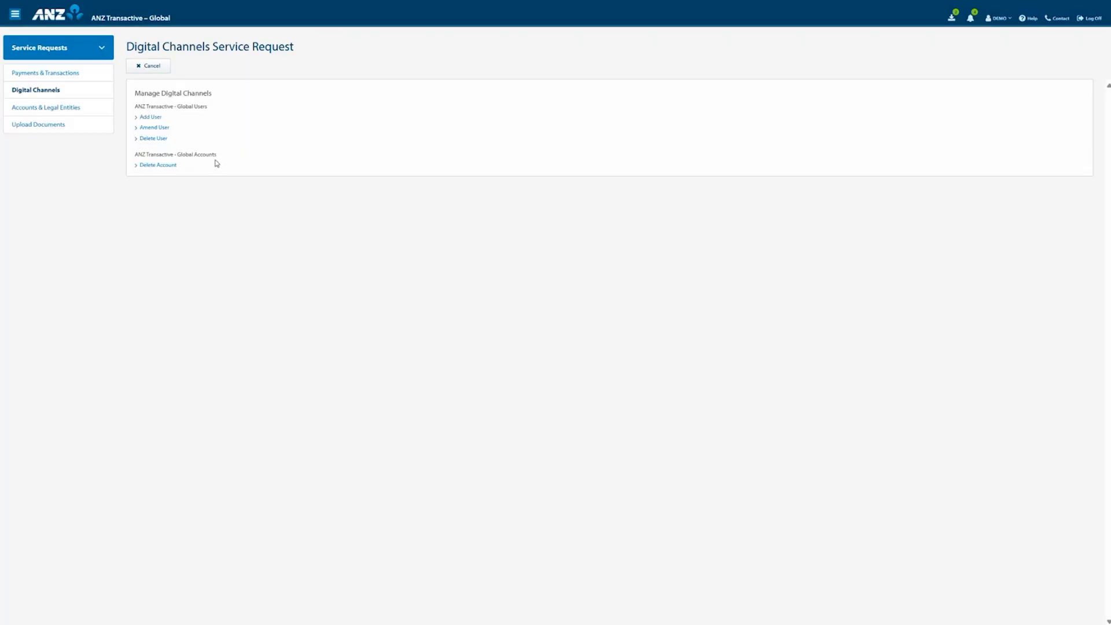
pyautogui.click(164, 127)
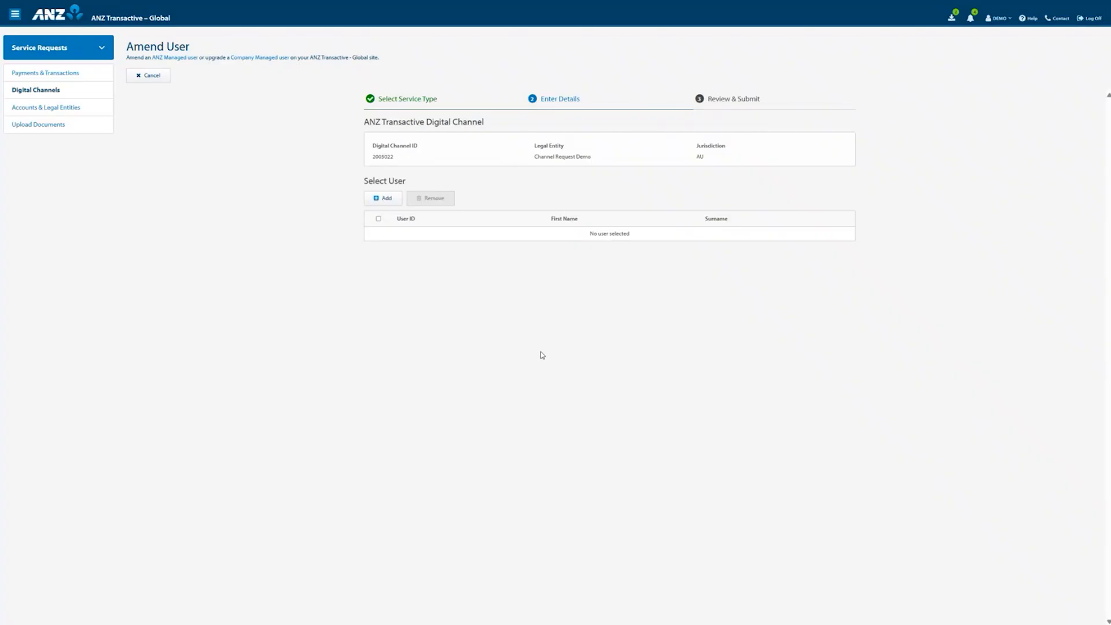
pyautogui.click(387, 203)
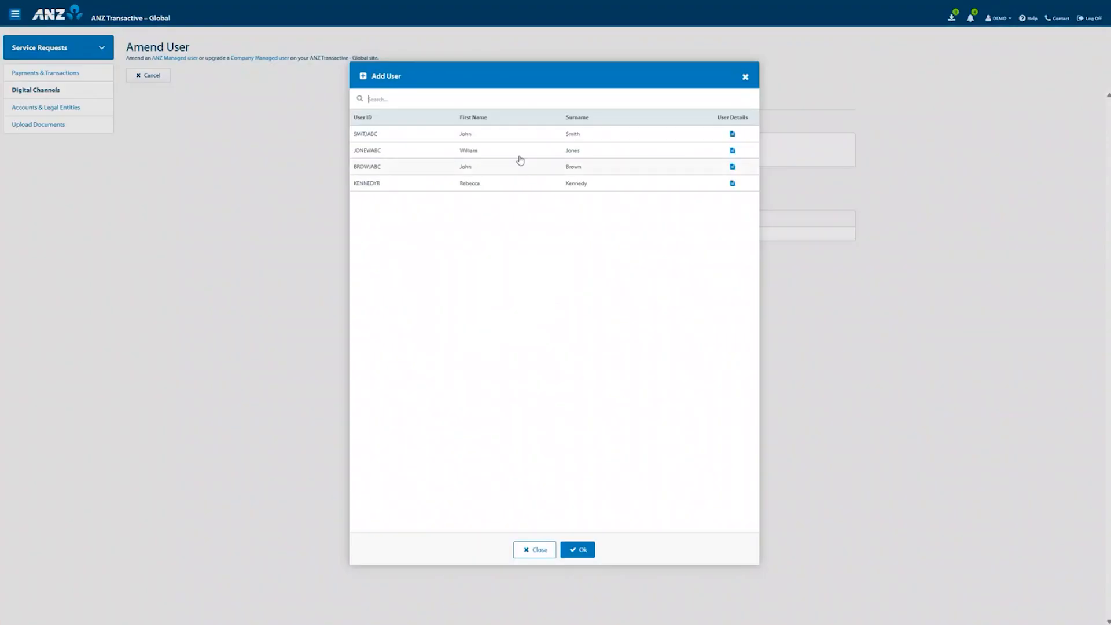
pyautogui.click(553, 138)
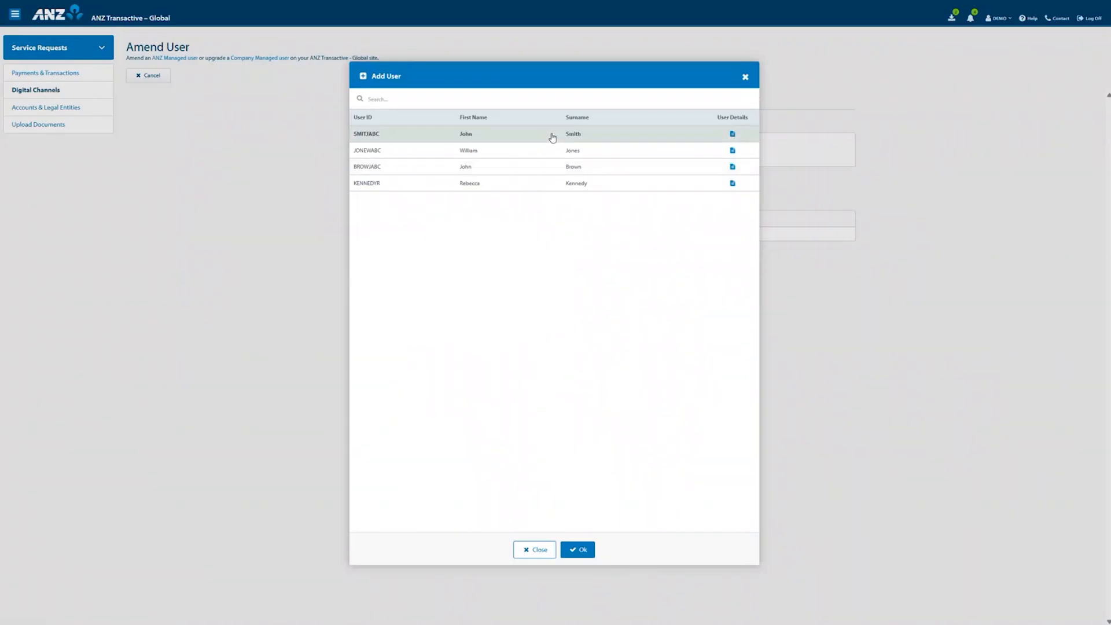
pyautogui.click(584, 550)
# Step: Deselect Token, keeping ANZ Digital Key as the security device, and check the settings of the Service Request - Authorised Person permission without saving
pyautogui.scroll(-2, 571, 514)
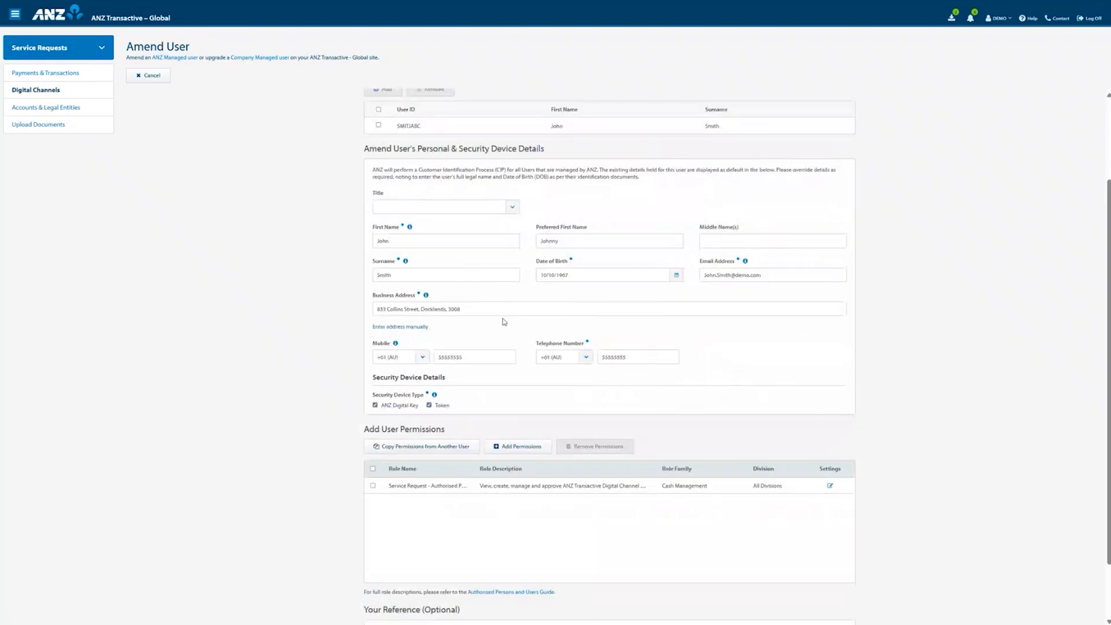
pyautogui.click(396, 407)
pyautogui.click(429, 405)
pyautogui.scroll(-2, 560, 509)
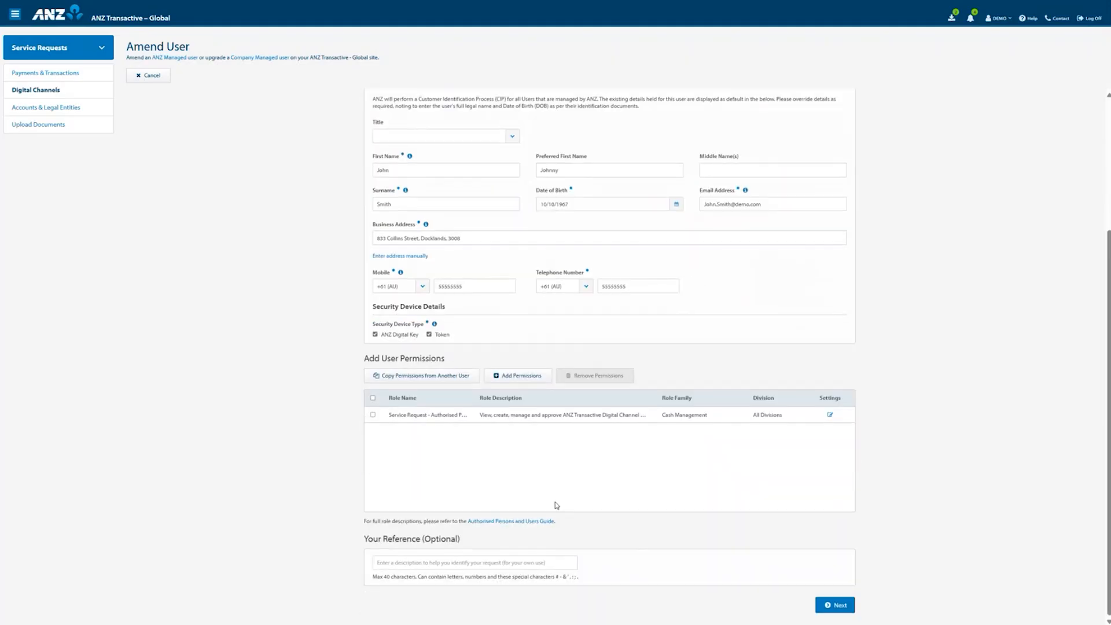
pyautogui.click(443, 336)
pyautogui.click(830, 415)
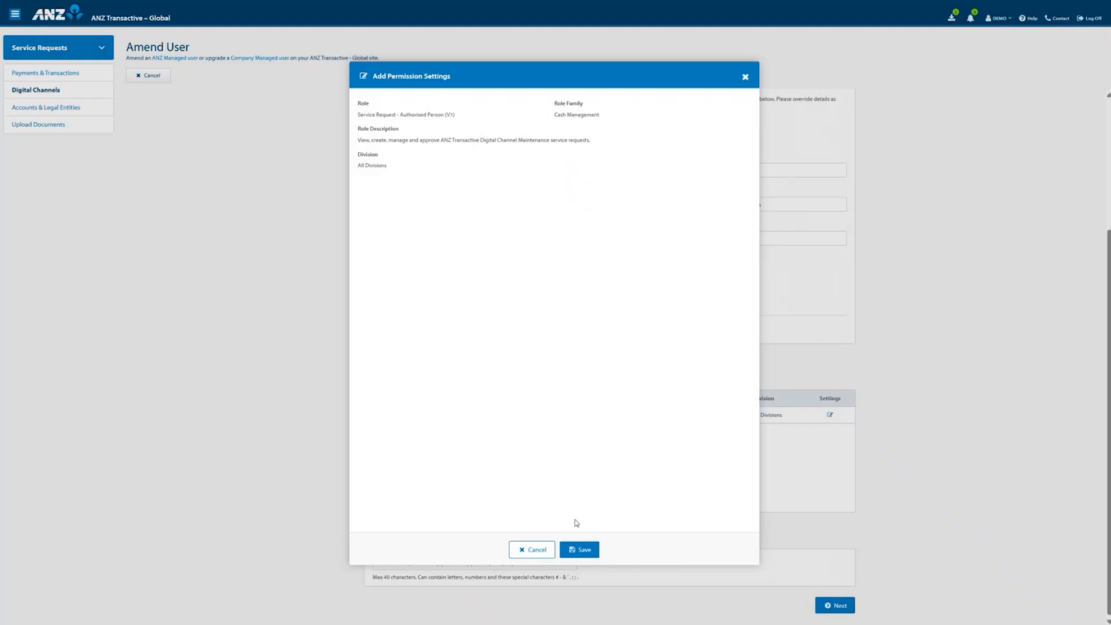
pyautogui.click(548, 552)
# Step: Enter the user's first name as the optional reference, accept the important information and submit the Amend User request, returning to the list
pyautogui.click(497, 563)
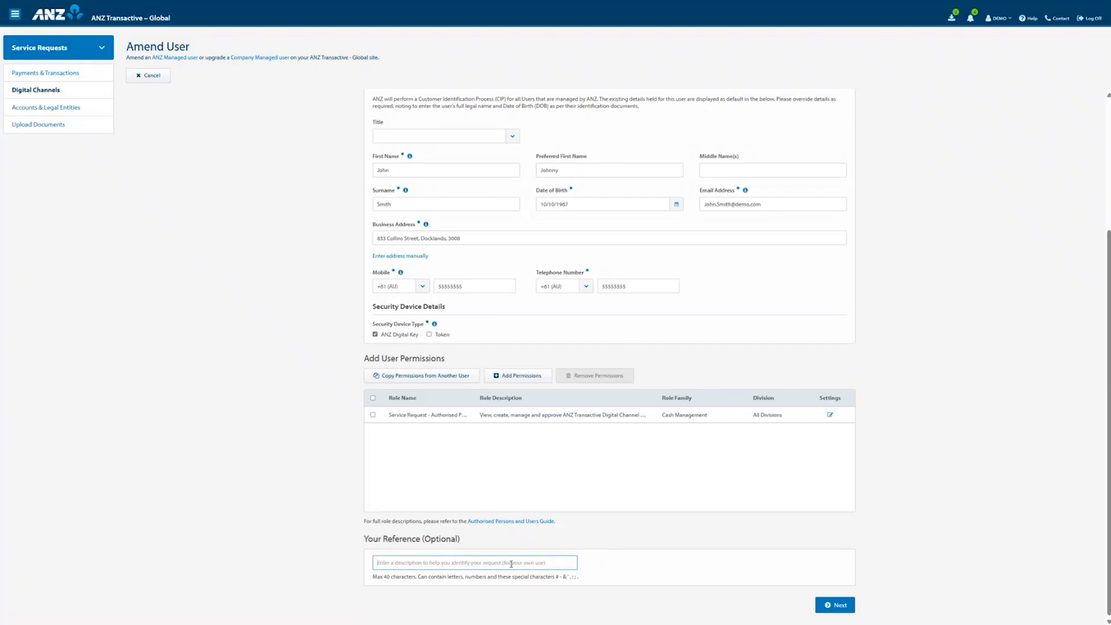
pyautogui.write('John')
pyautogui.click(835, 605)
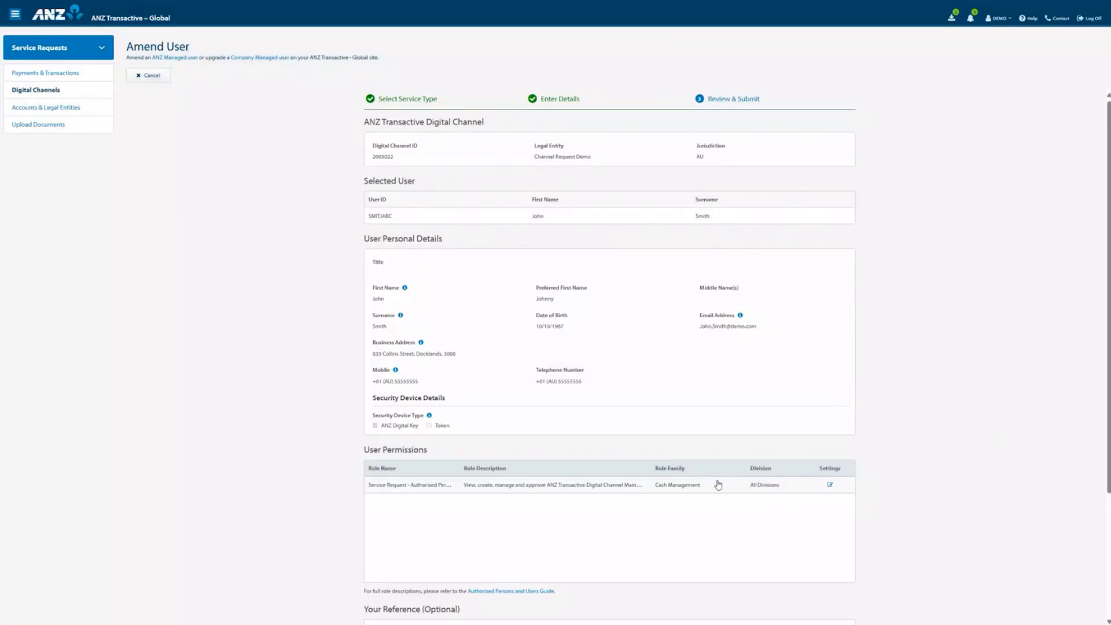
pyautogui.scroll(-3, 588, 517)
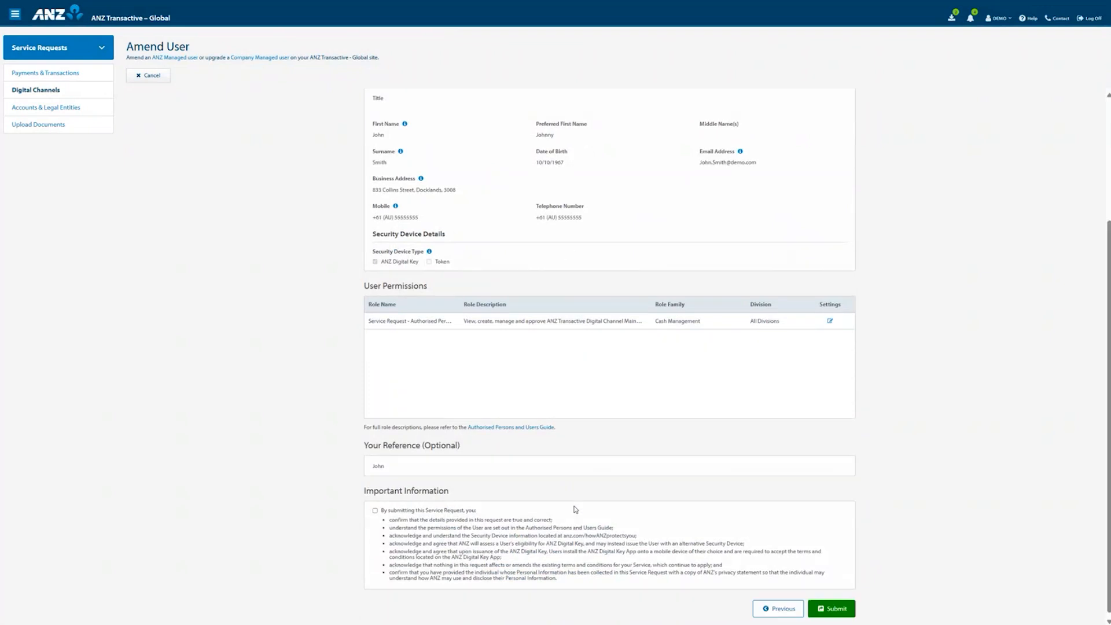
pyautogui.click(375, 507)
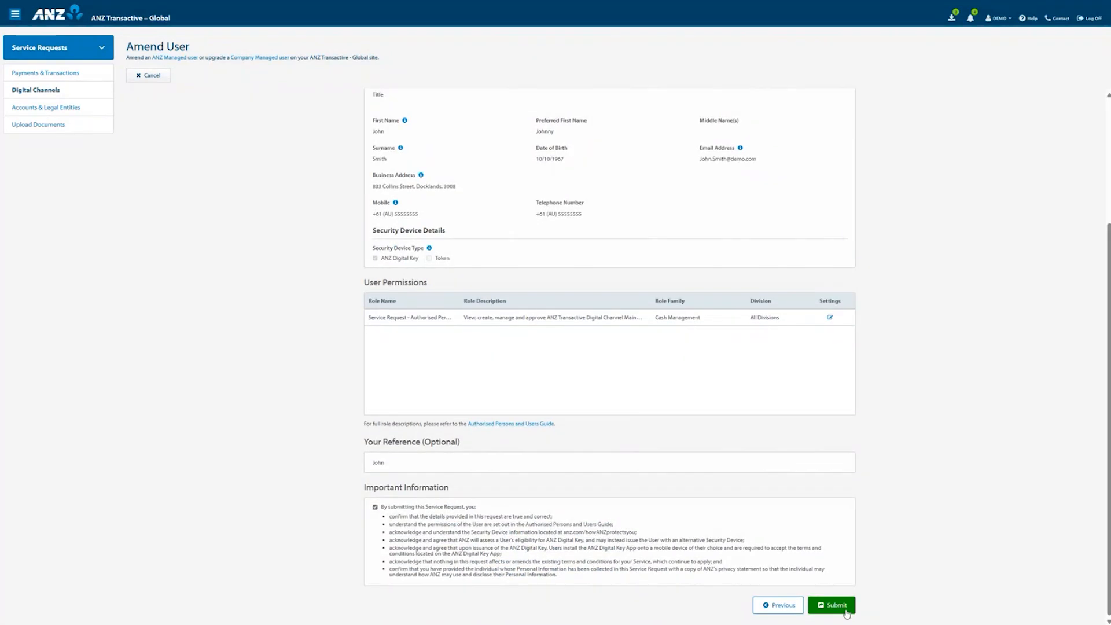
pyautogui.click(853, 605)
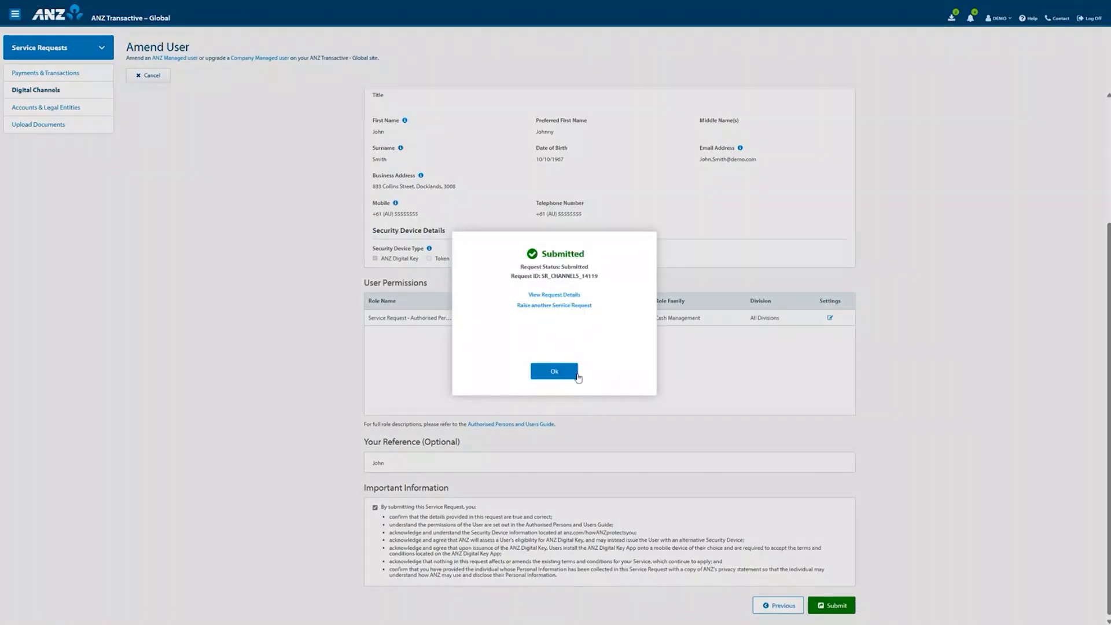
pyautogui.click(559, 374)
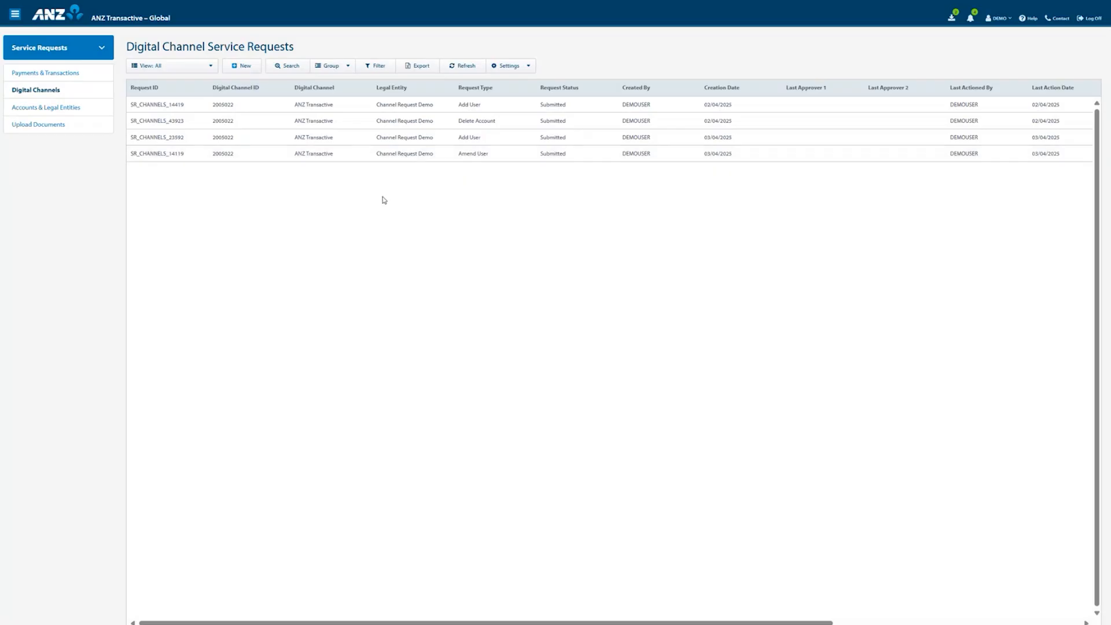
# Step: Start a new Delete User request under Digital Channels and add the last listed user for deletion
pyautogui.click(253, 73)
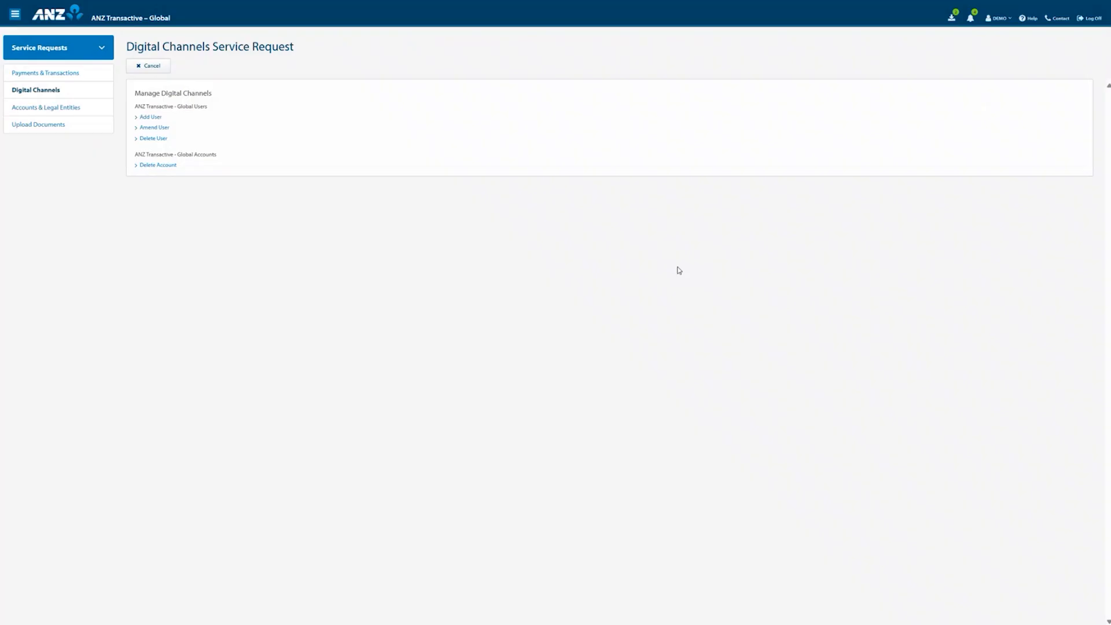
pyautogui.click(165, 147)
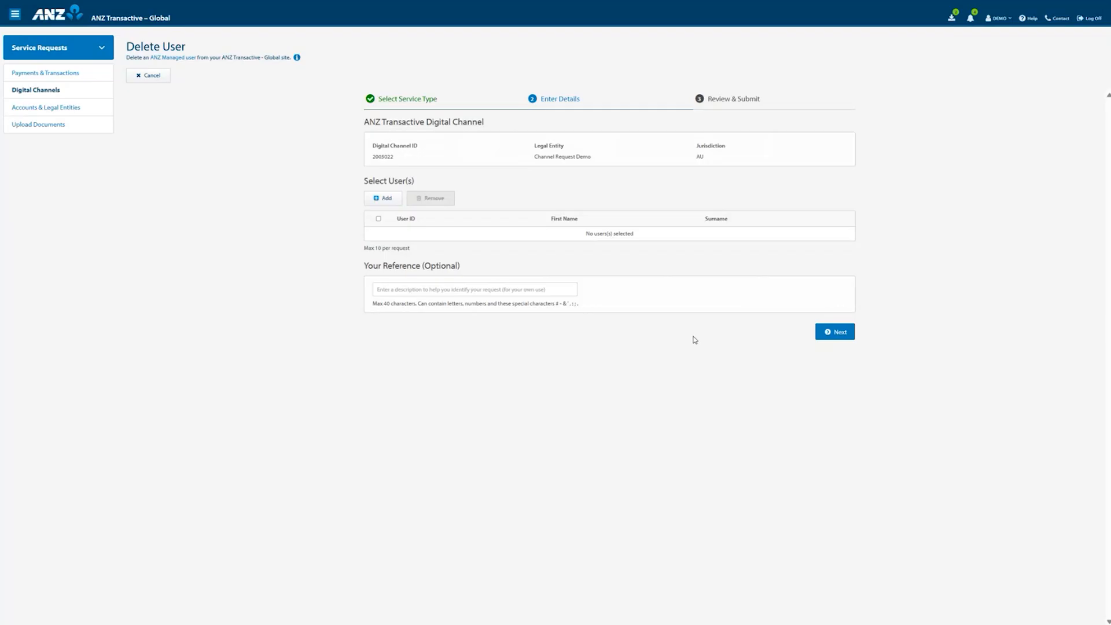
pyautogui.click(389, 199)
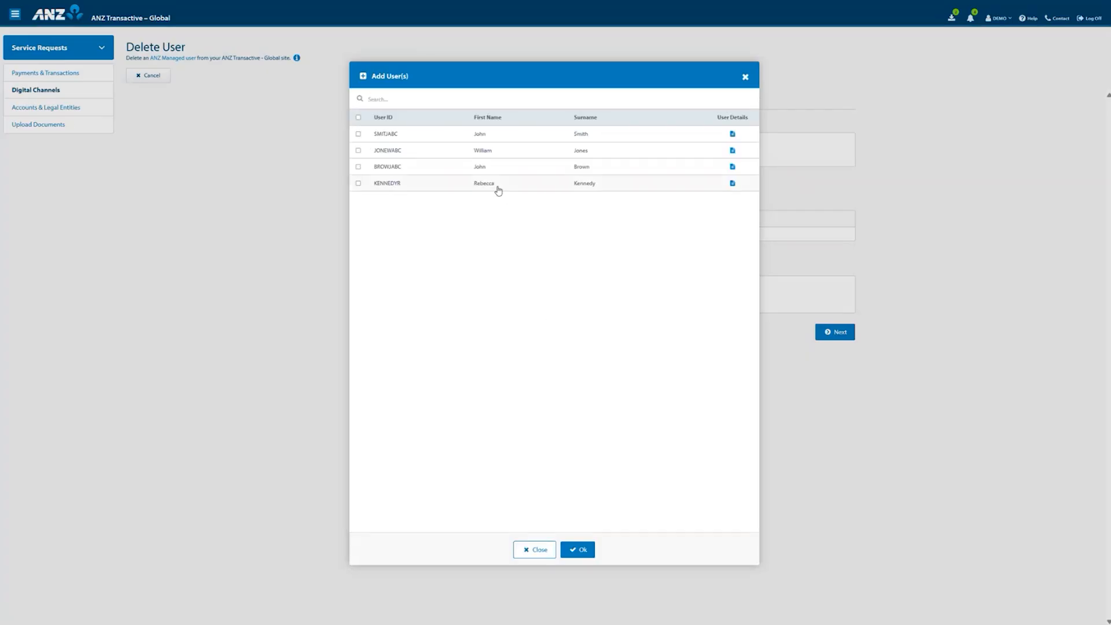
pyautogui.click(499, 190)
pyautogui.click(579, 550)
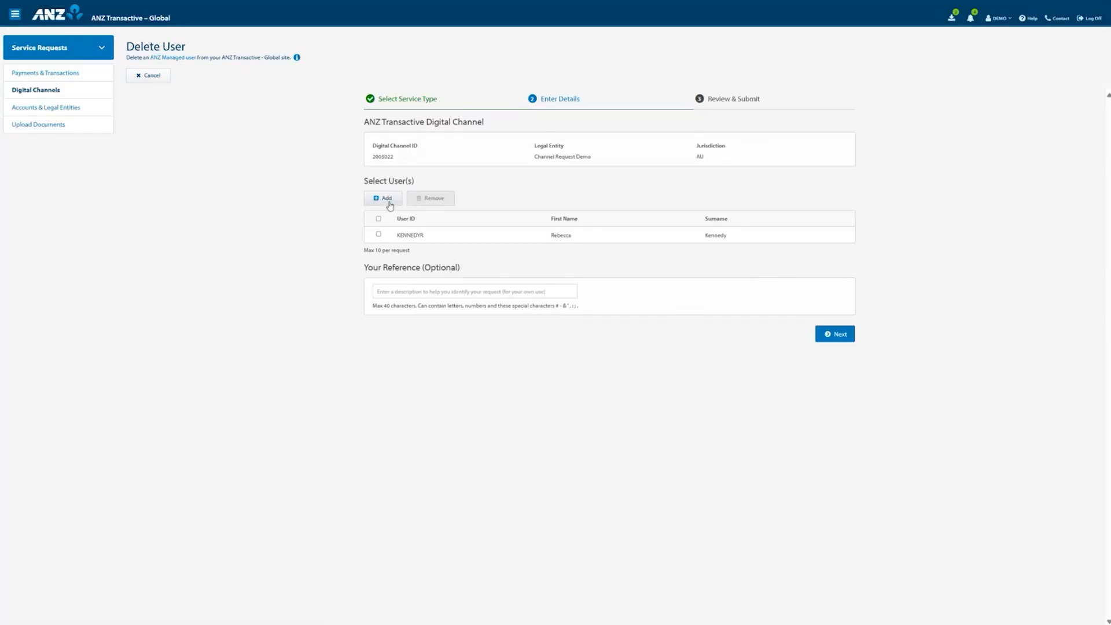
# Step: Enter the user's first name plus "remove" as reference, accept the important information and submit the Delete User request, returning to the list
pyautogui.click(404, 292)
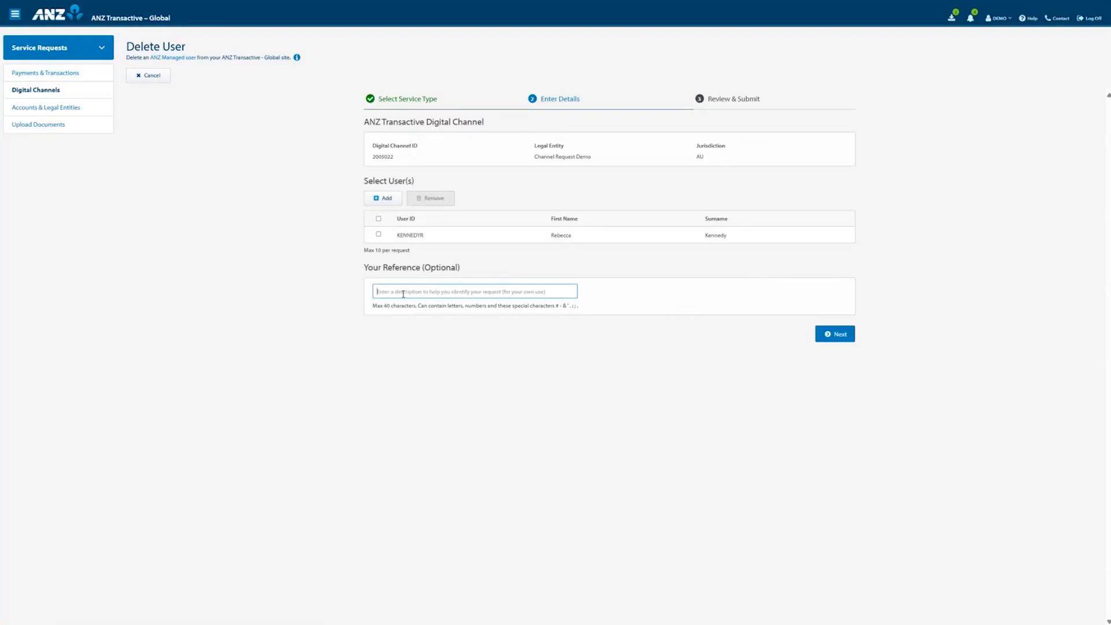
pyautogui.write('Rebecca remove')
pyautogui.click(837, 335)
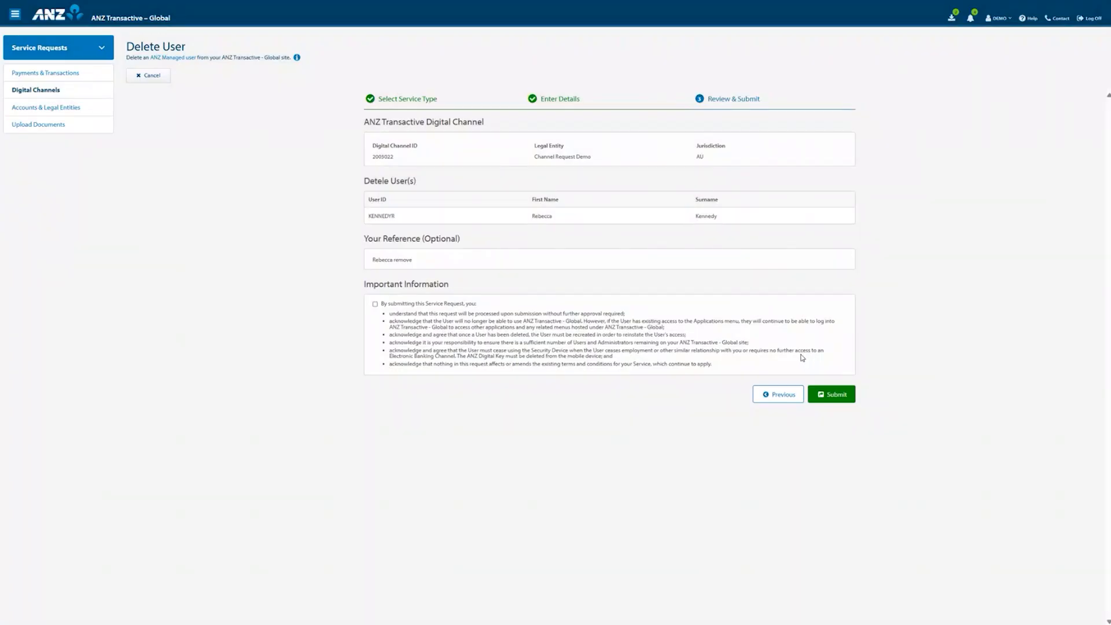
pyautogui.click(376, 305)
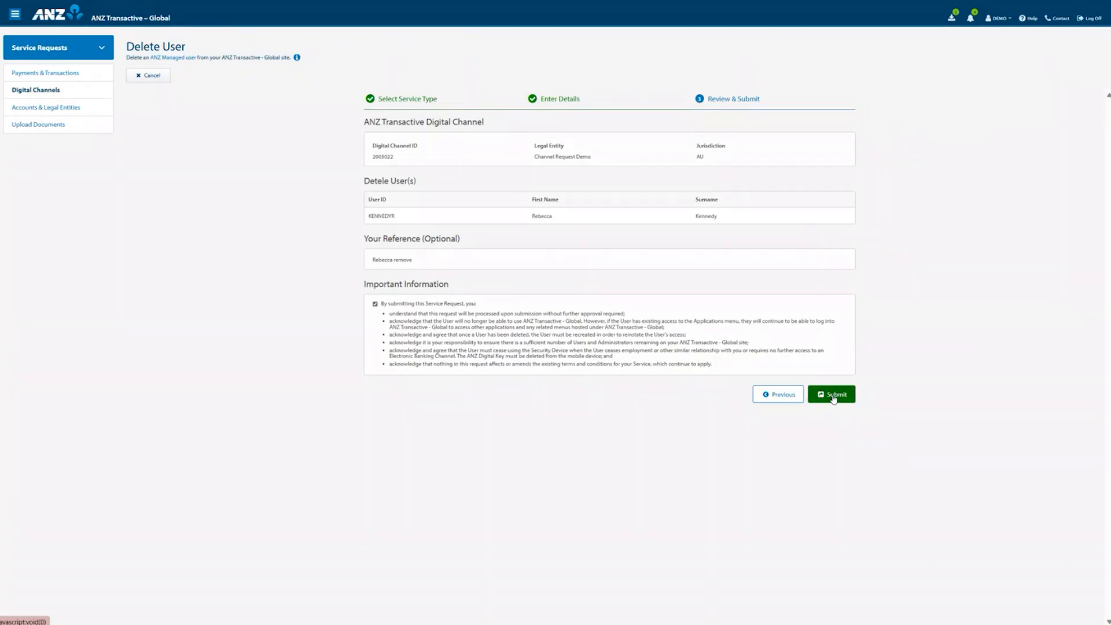
pyautogui.click(833, 396)
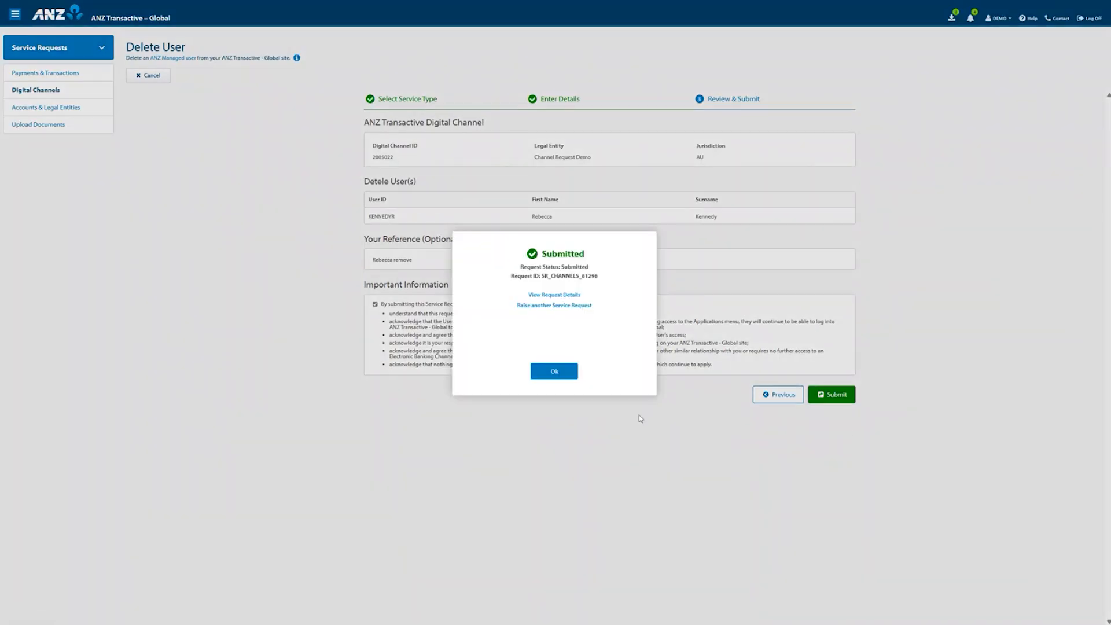
pyautogui.click(554, 371)
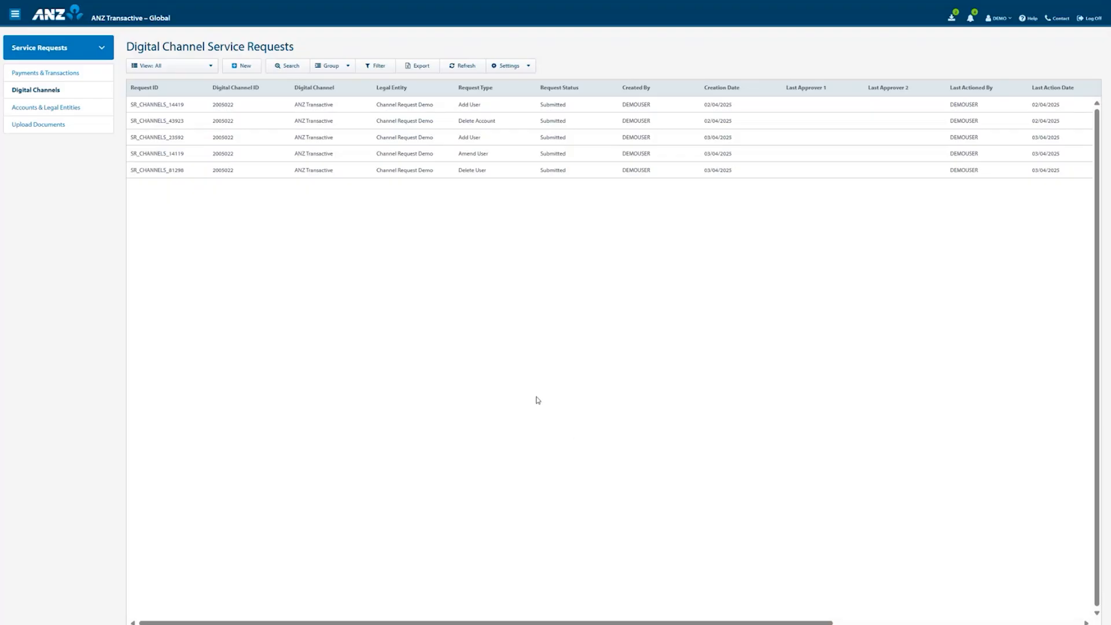
# Step: Start a Generate Account Confirmation Letter request under Accounts & Legal Entities and add the Demo Ltd AUD and Demo Ltd NZD accounts
pyautogui.click(73, 108)
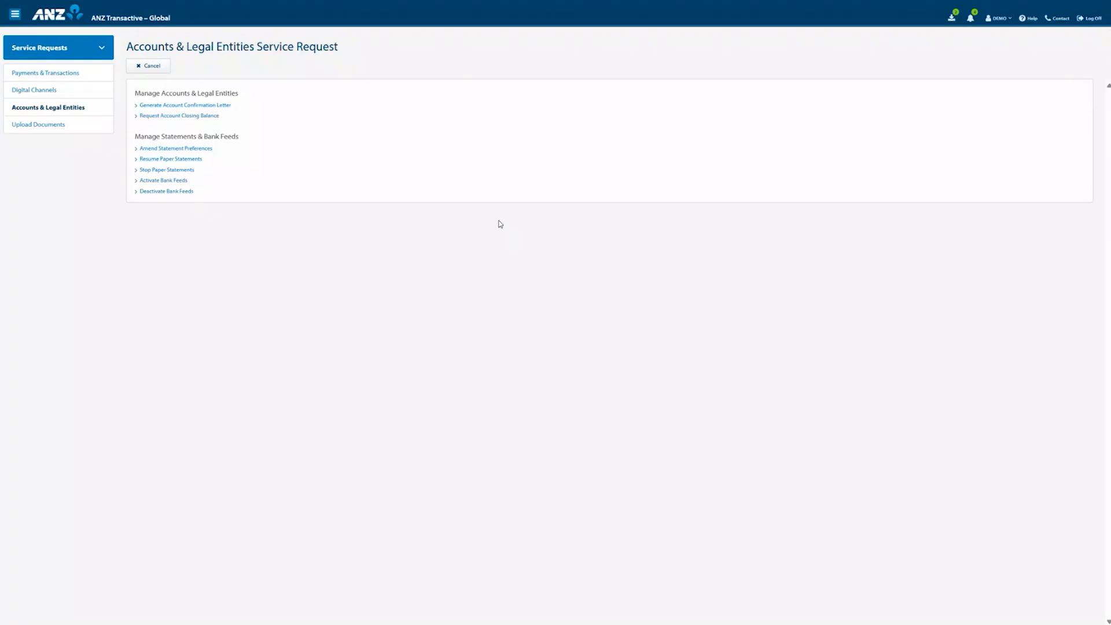
pyautogui.click(223, 110)
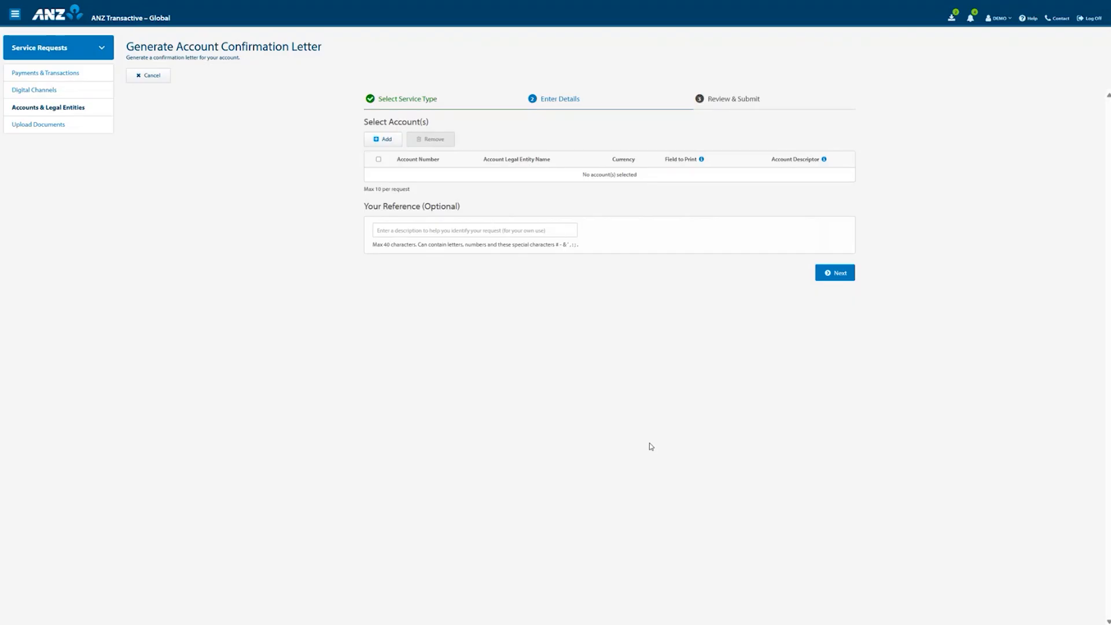
pyautogui.click(379, 140)
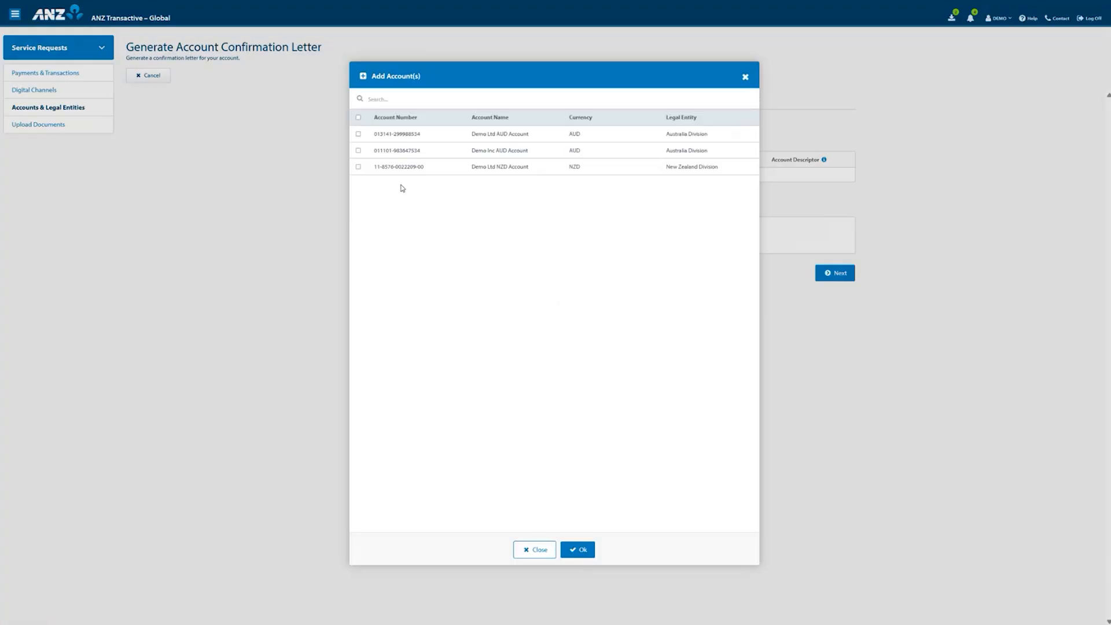
pyautogui.click(358, 135)
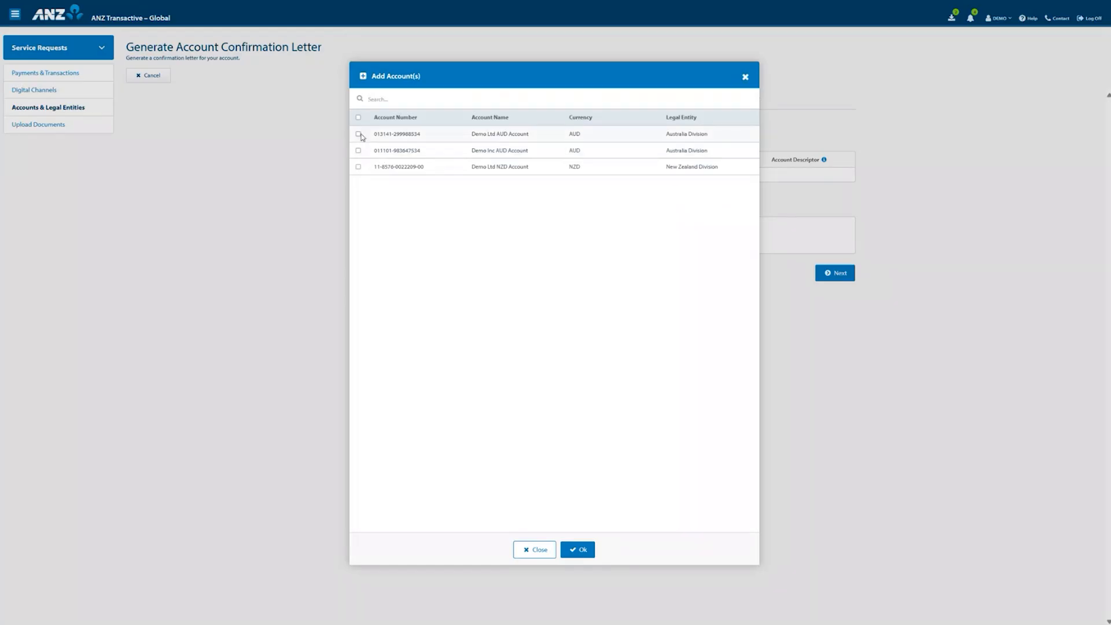
pyautogui.click(358, 166)
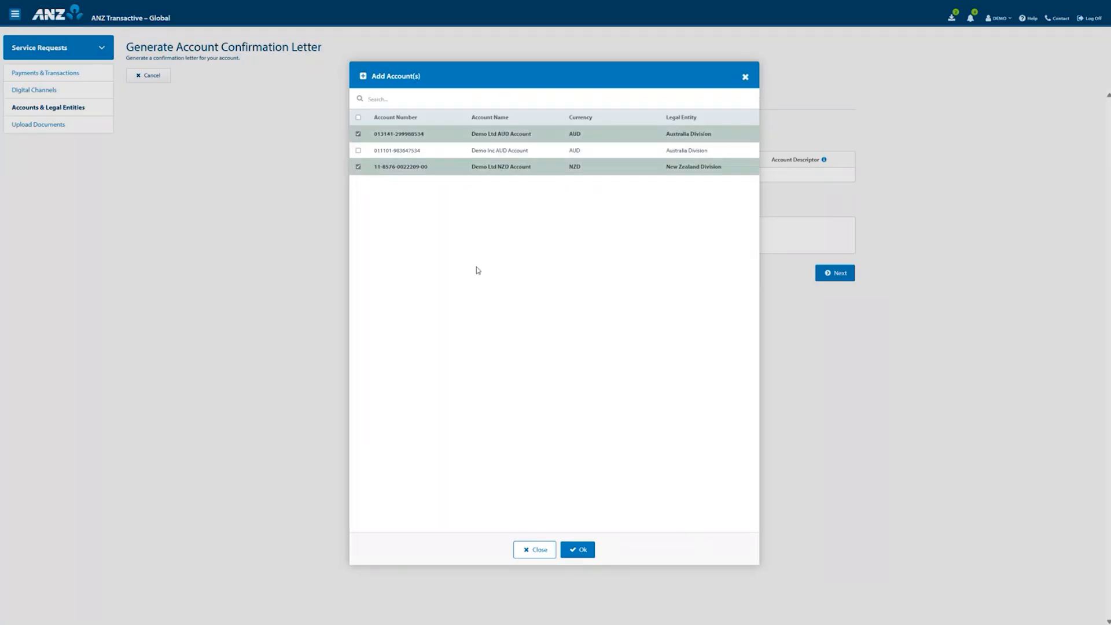
pyautogui.click(579, 551)
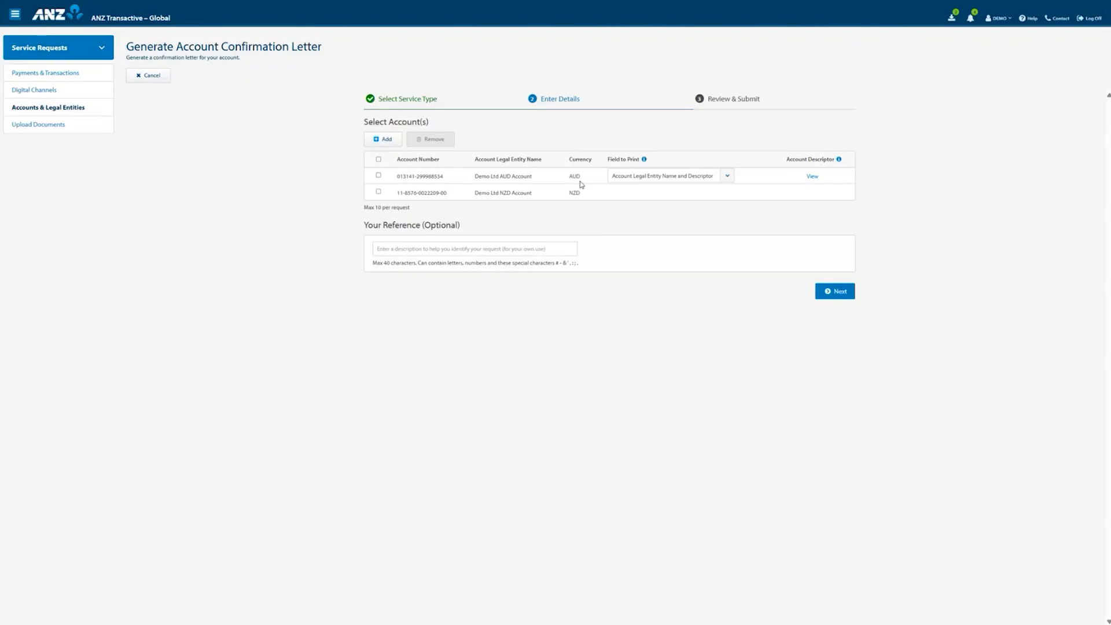
# Step: Review the Field to Print choices and the account descriptor of the Demo Ltd AUD Account, closing the descriptor details
pyautogui.click(728, 176)
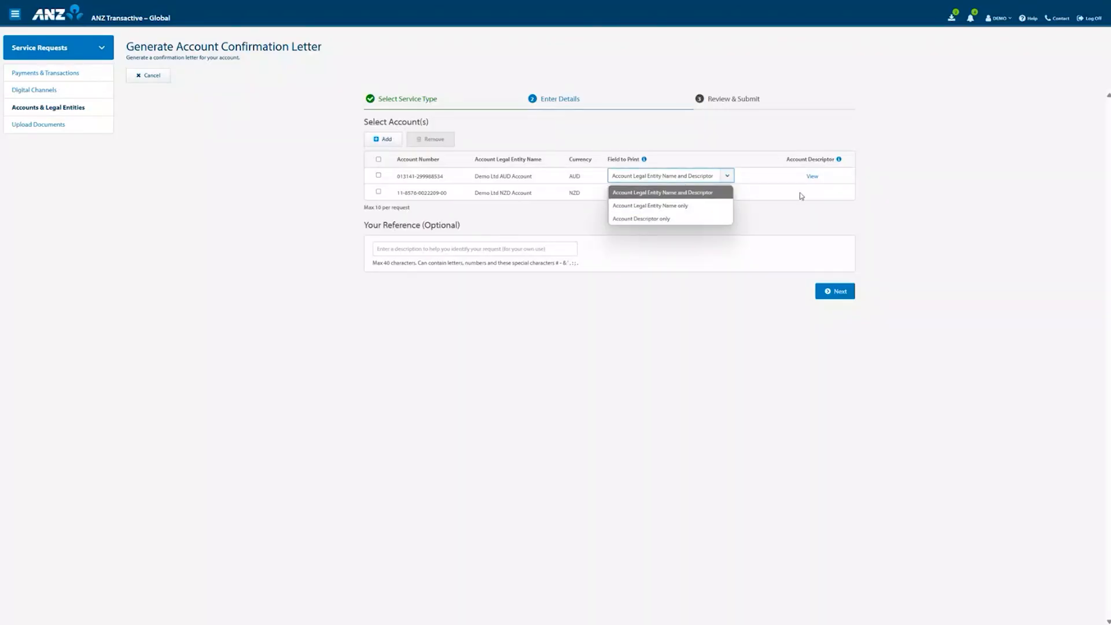
pyautogui.click(813, 177)
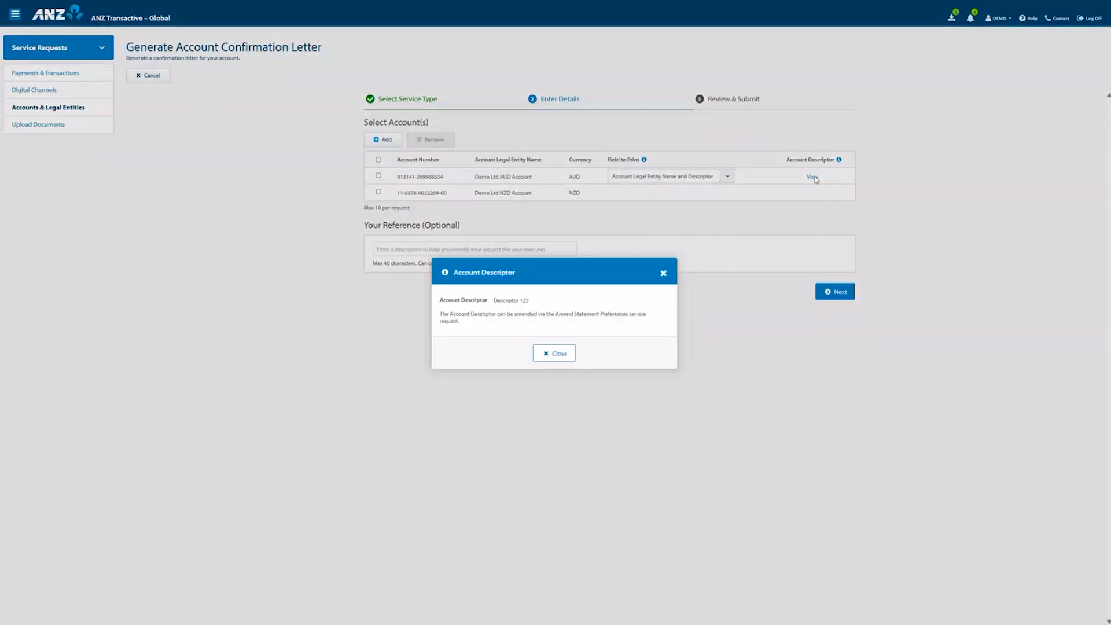
pyautogui.click(556, 357)
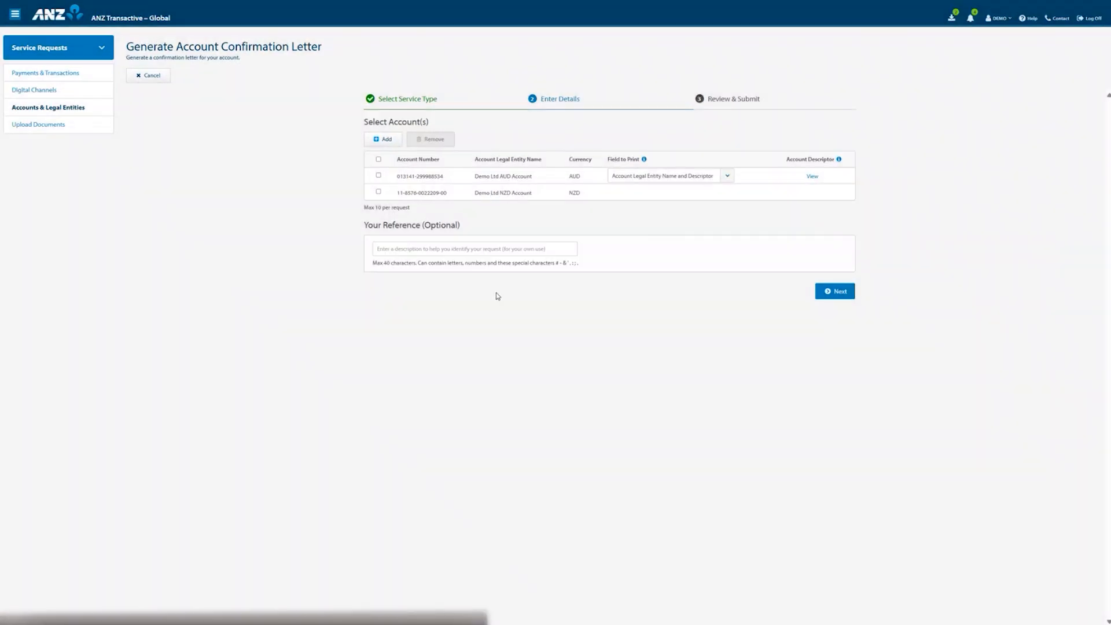
# Step: Enter "Letter" as the optional reference, accept the important information and submit the account confirmation letter request
pyautogui.click(482, 249)
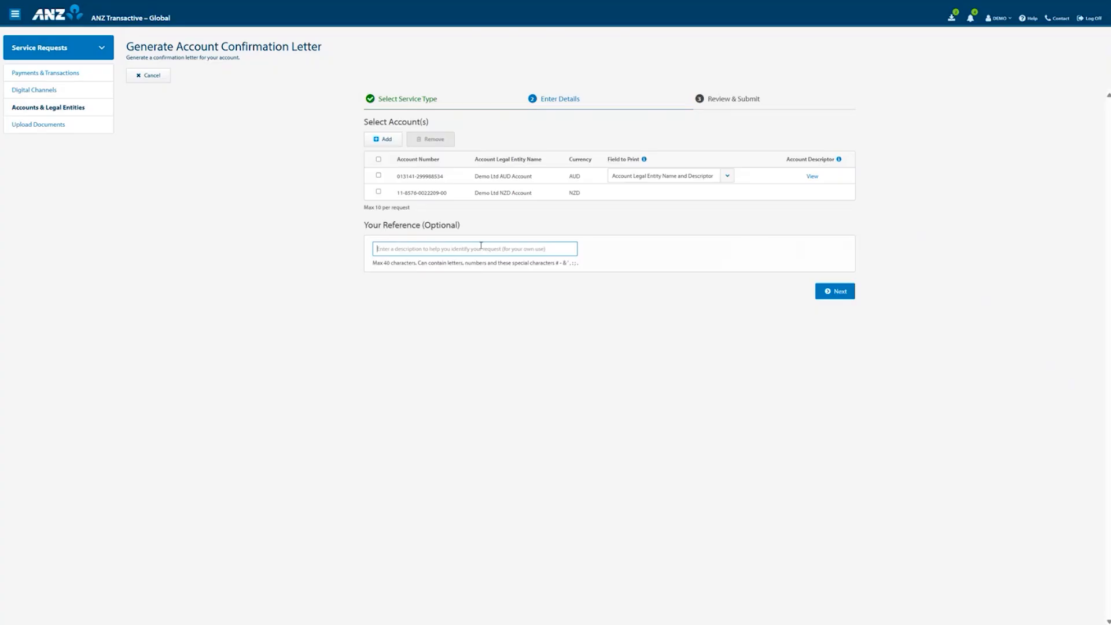
pyautogui.write('Letter')
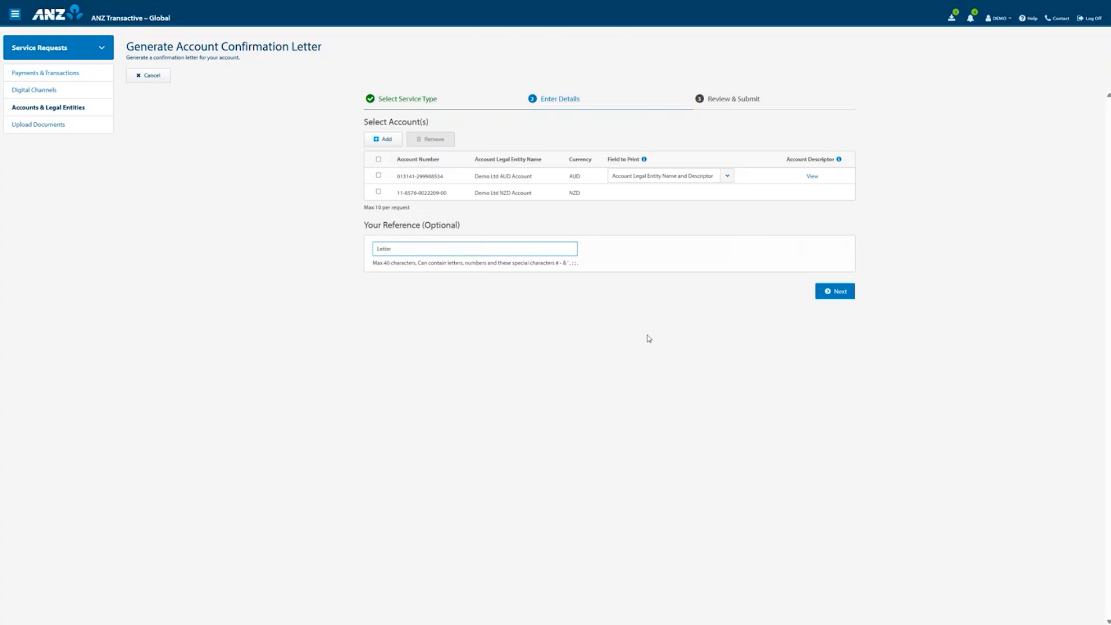
pyautogui.click(837, 291)
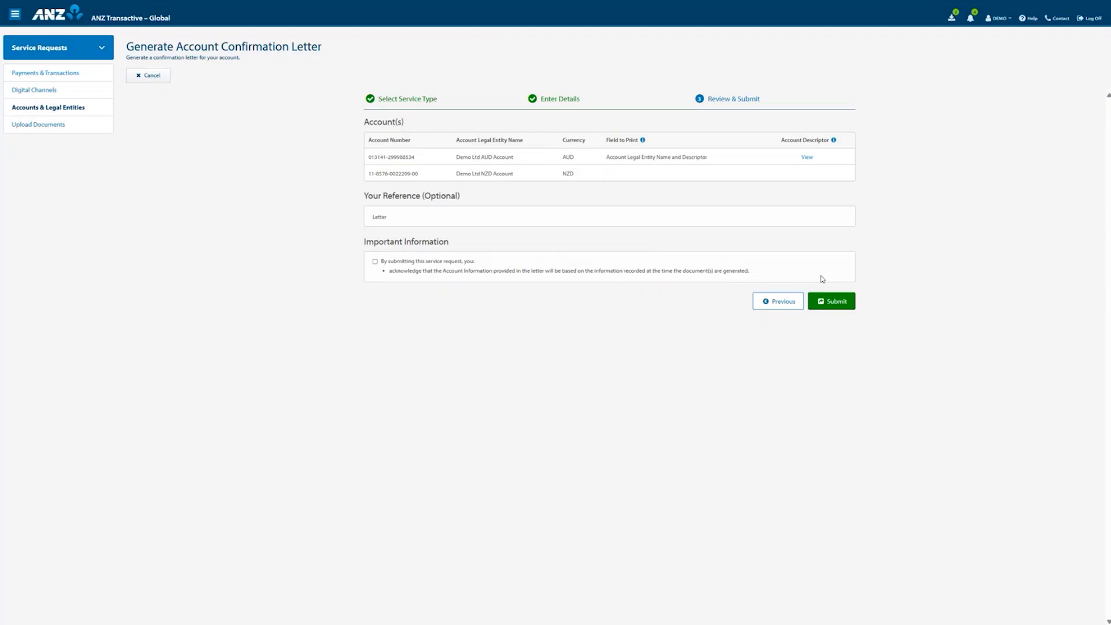
pyautogui.click(376, 262)
pyautogui.click(830, 302)
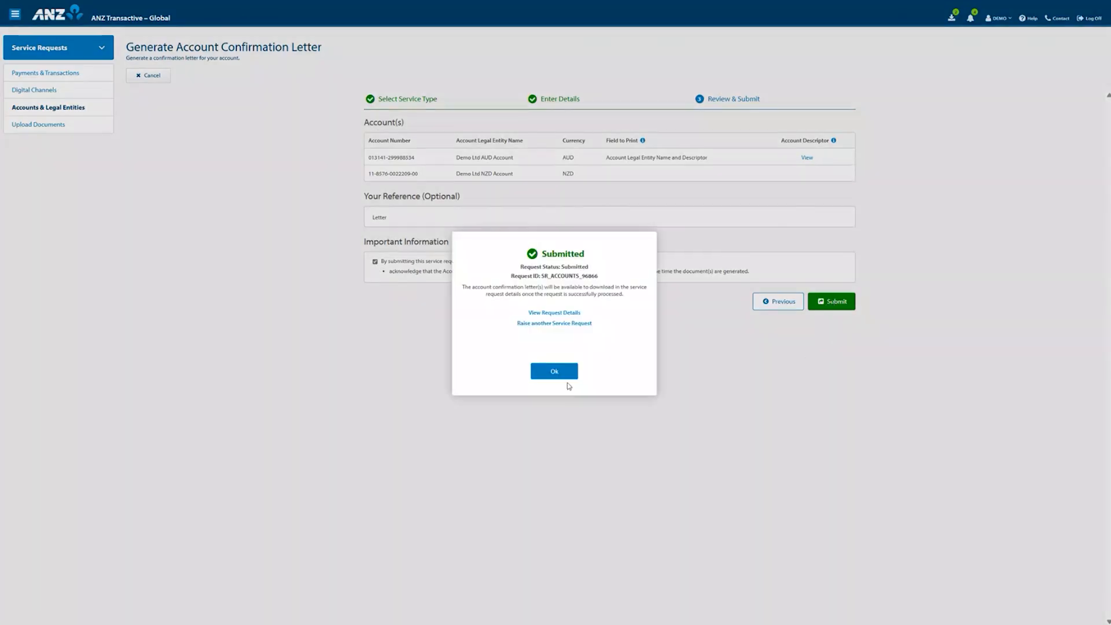
# Step: Download all letters from the submitted Generate Account Confirmation Letter request and review the bank account confirmation
pyautogui.click(552, 373)
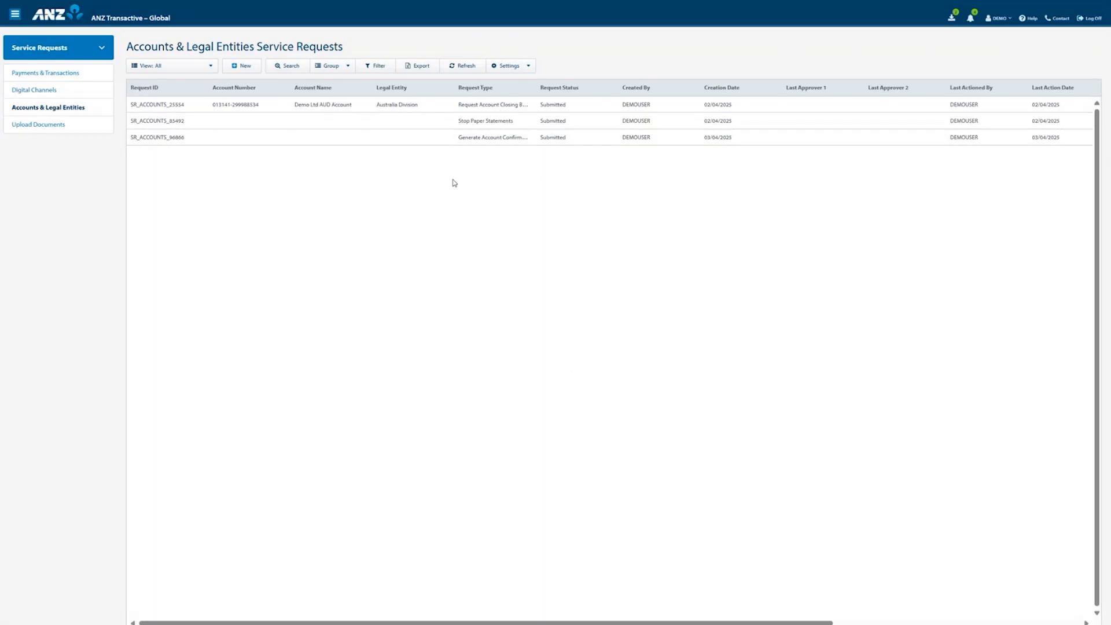
pyautogui.click(467, 66)
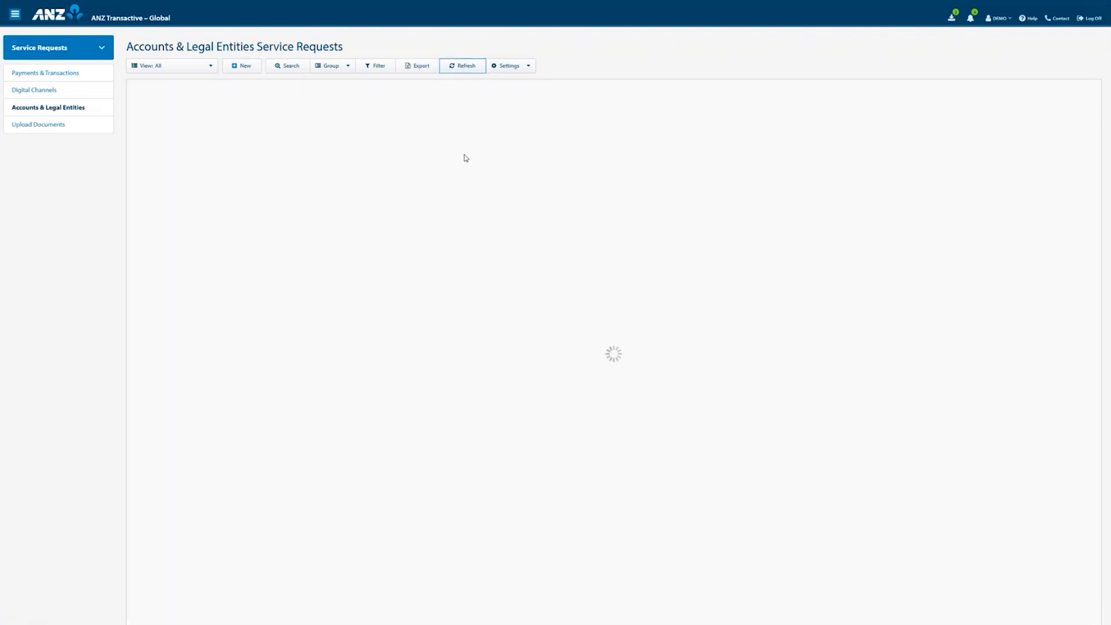
pyautogui.click(507, 138)
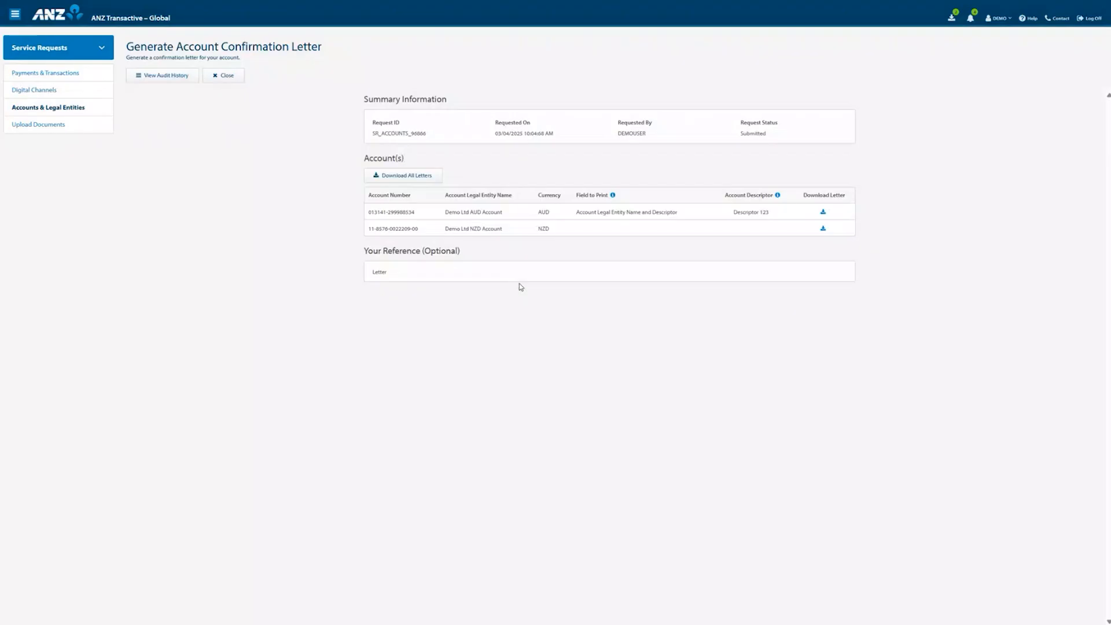
pyautogui.click(405, 181)
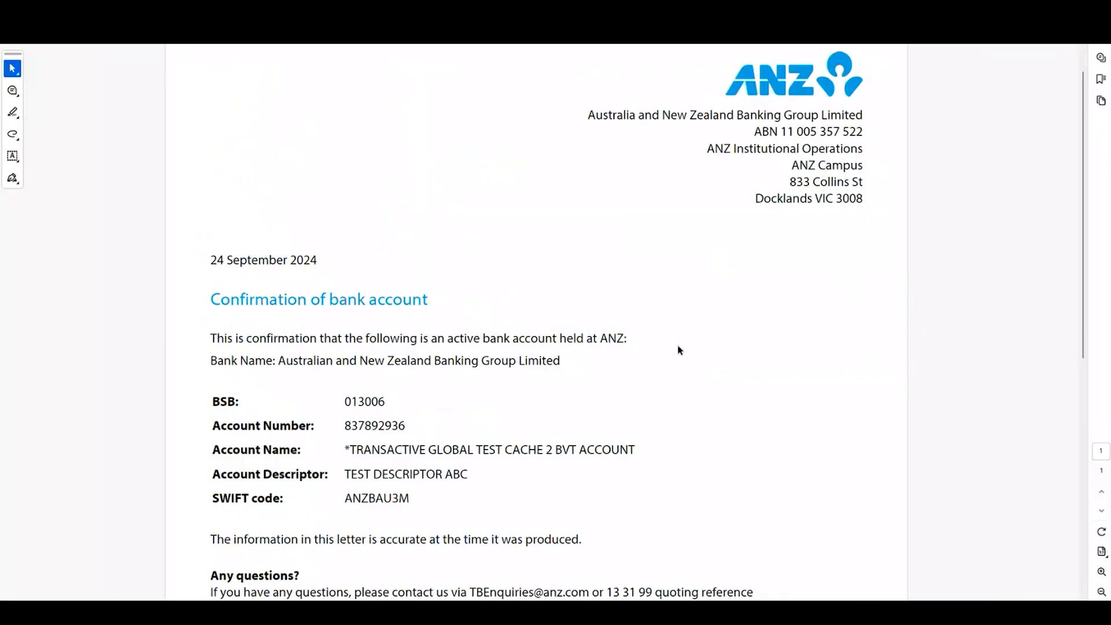
pyautogui.scroll(-1, 703, 348)
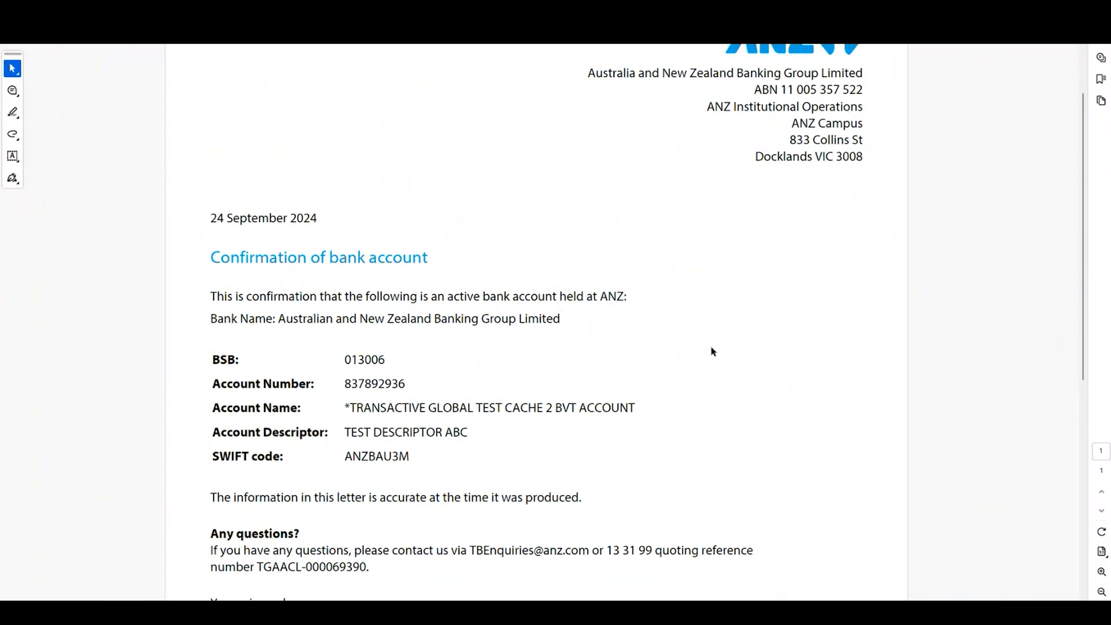
pyautogui.scroll(1, 714, 352)
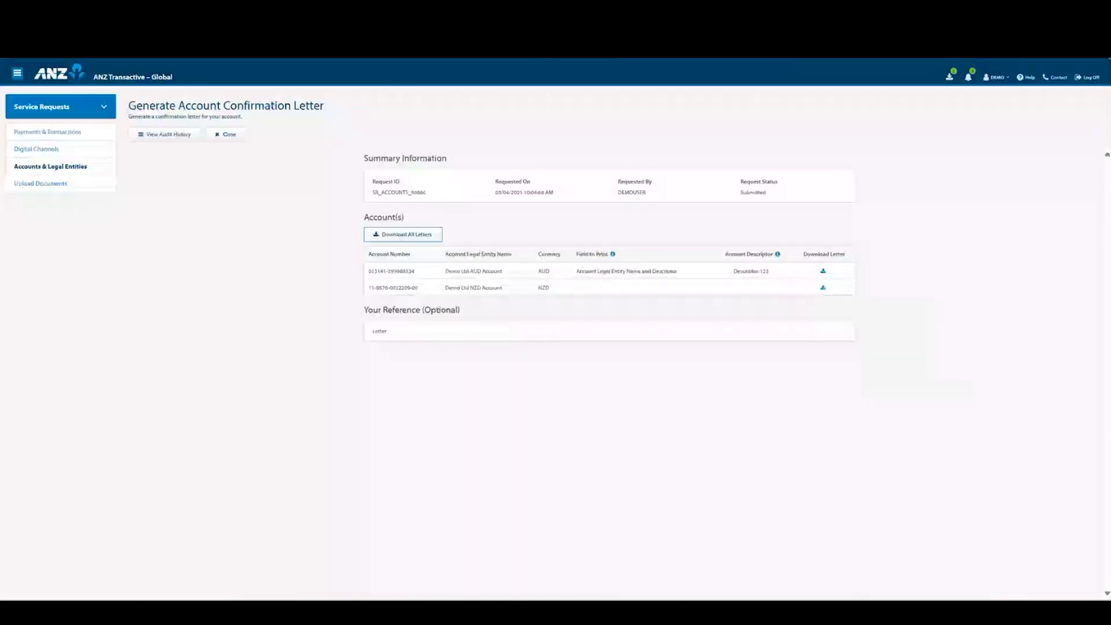
pyautogui.press('F11')
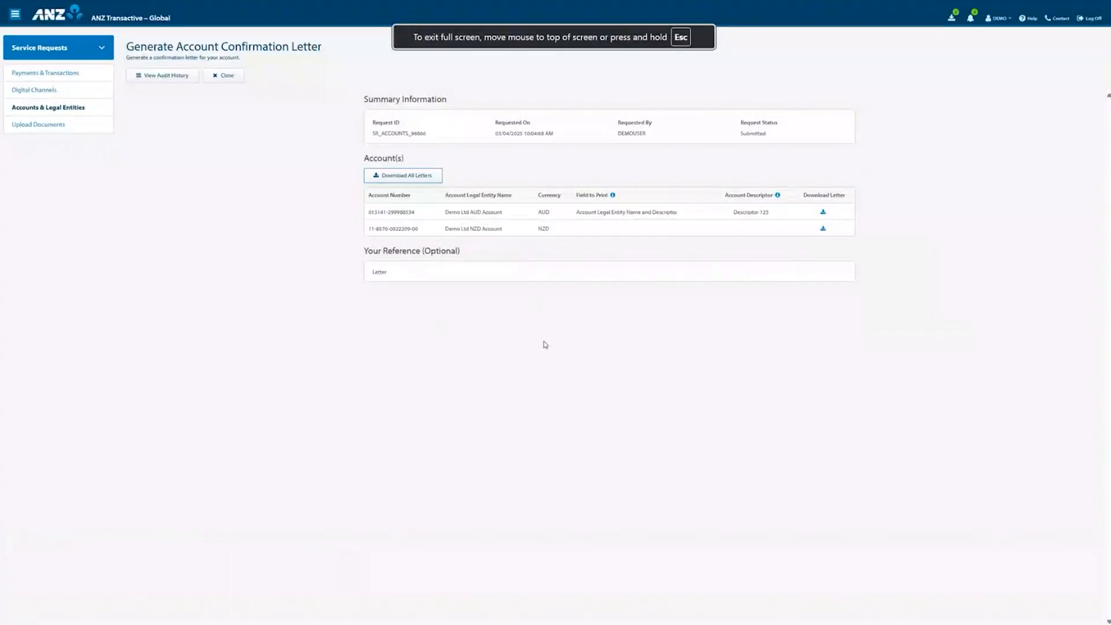
# Step: Close the letter request, start a Stop Paper Statements request and add the Demo Ltd AUD Account
pyautogui.click(225, 76)
pyautogui.click(242, 66)
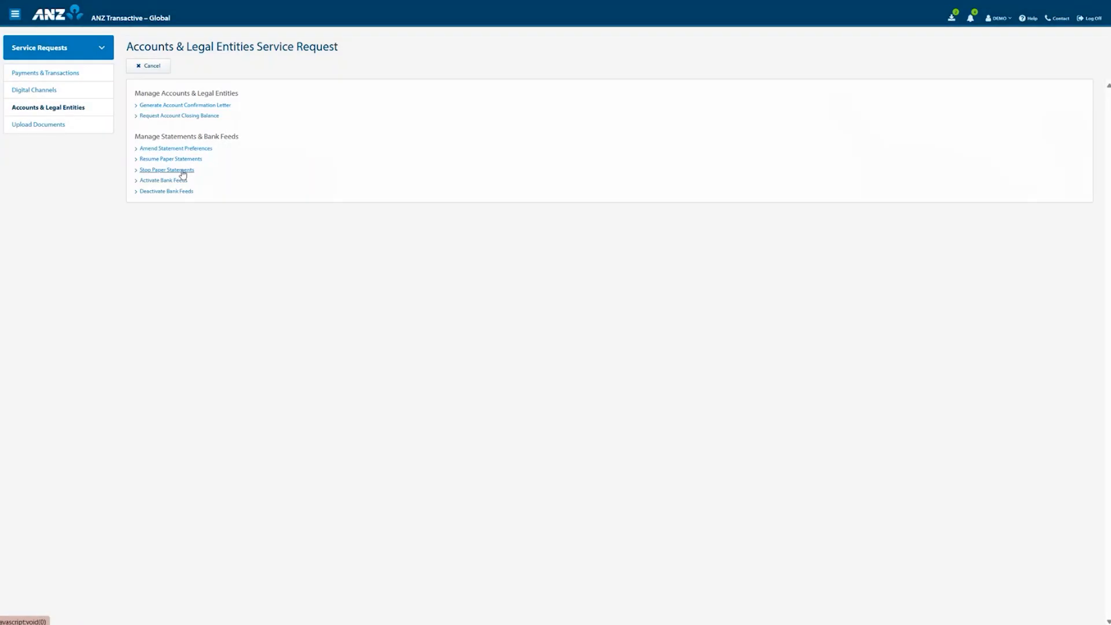
pyautogui.click(183, 171)
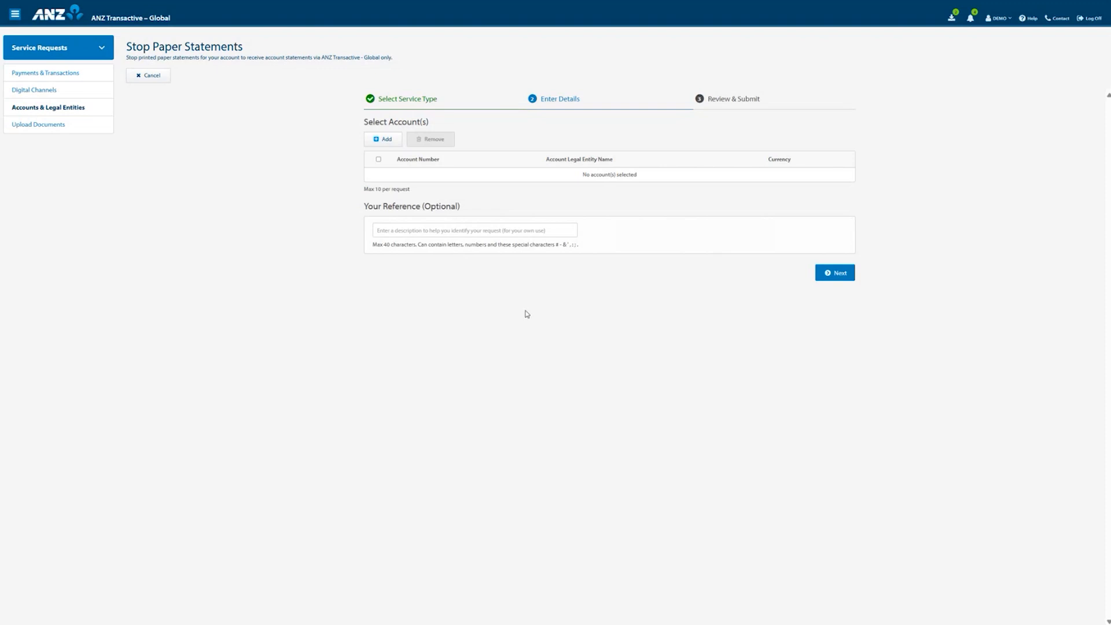
pyautogui.click(387, 141)
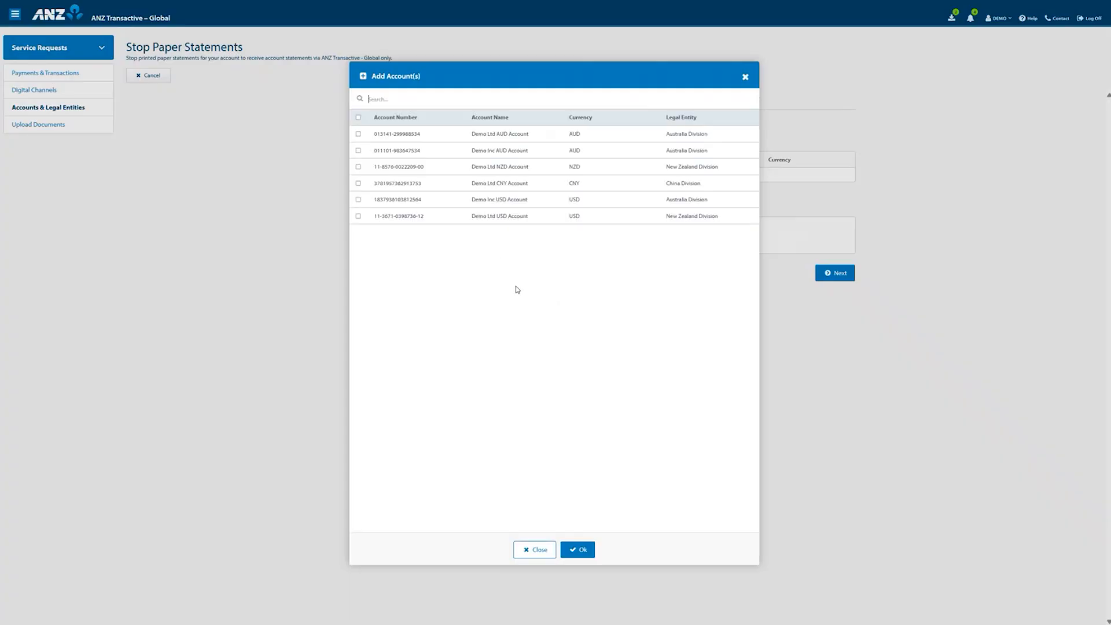
pyautogui.click(436, 137)
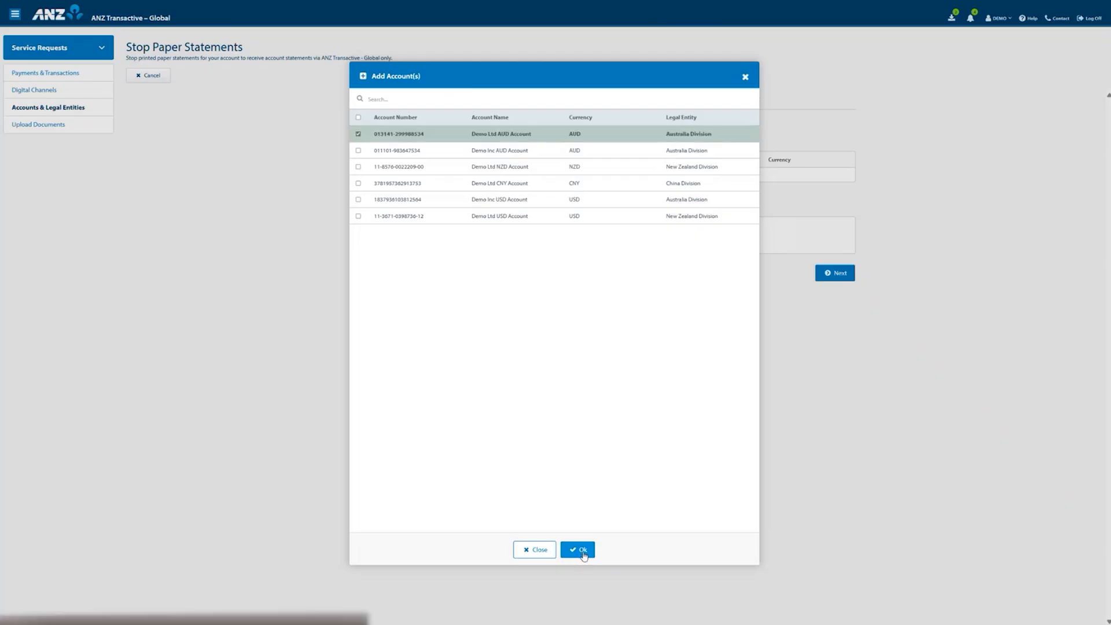
pyautogui.click(581, 550)
# Step: Enter "Stop stmt" as the optional reference, accept the important information and submit the Stop Paper Statements request
pyautogui.click(415, 231)
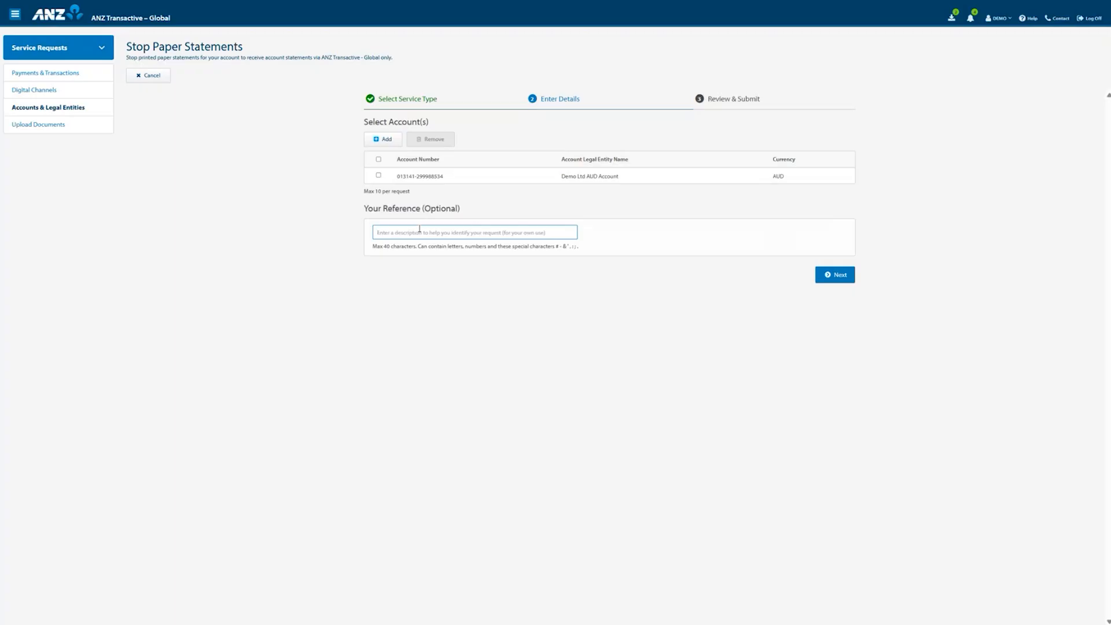
pyautogui.write('Stop stmt')
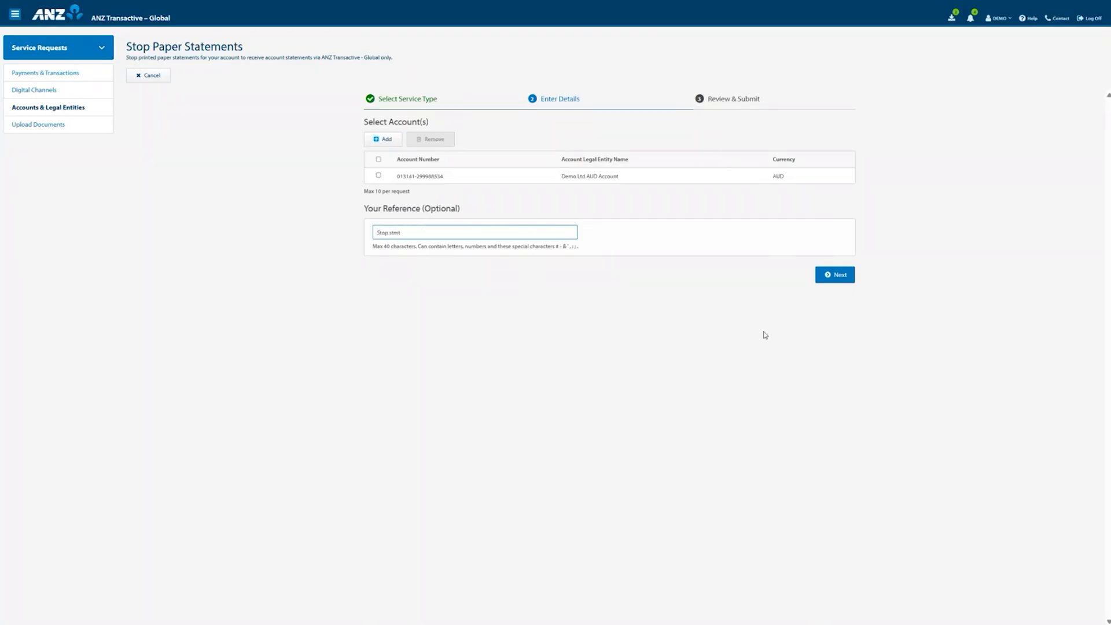
pyautogui.click(854, 278)
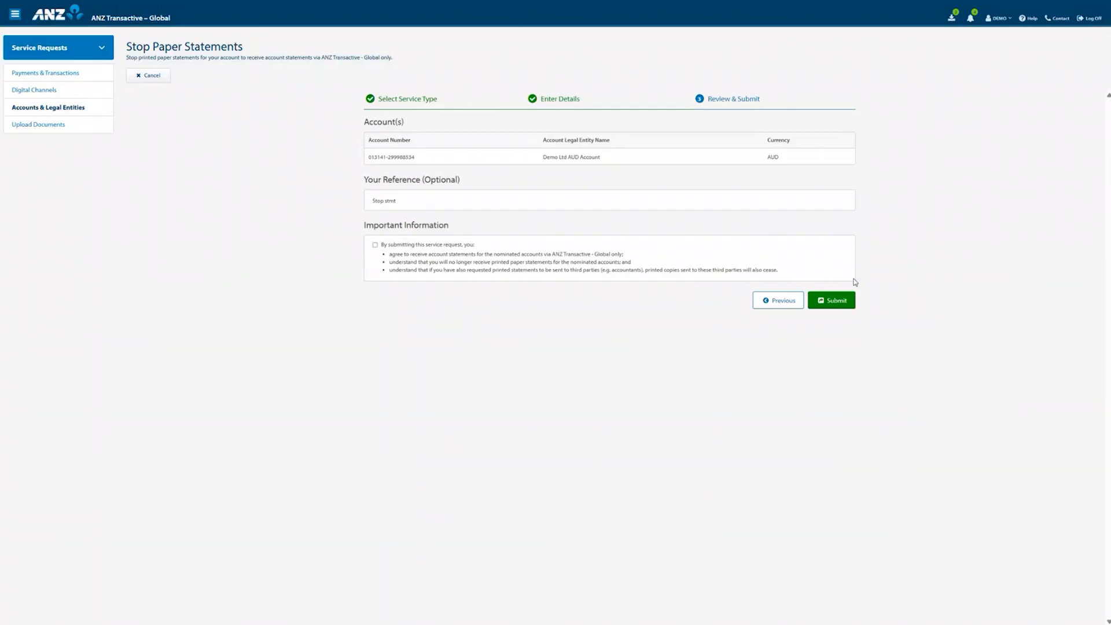
pyautogui.click(375, 245)
pyautogui.click(838, 301)
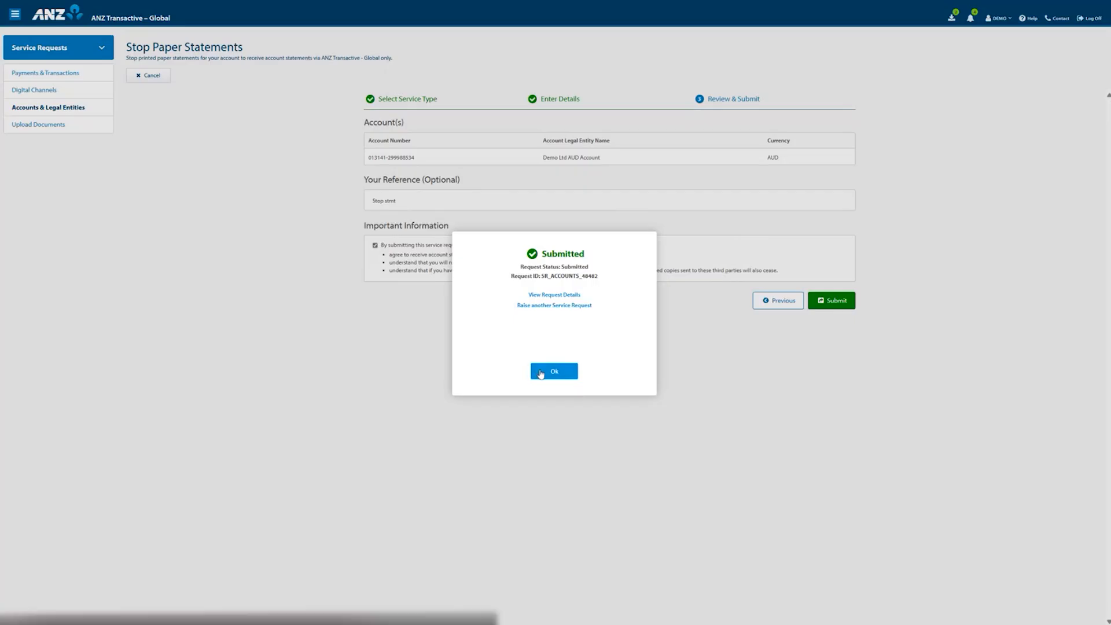
pyautogui.click(553, 371)
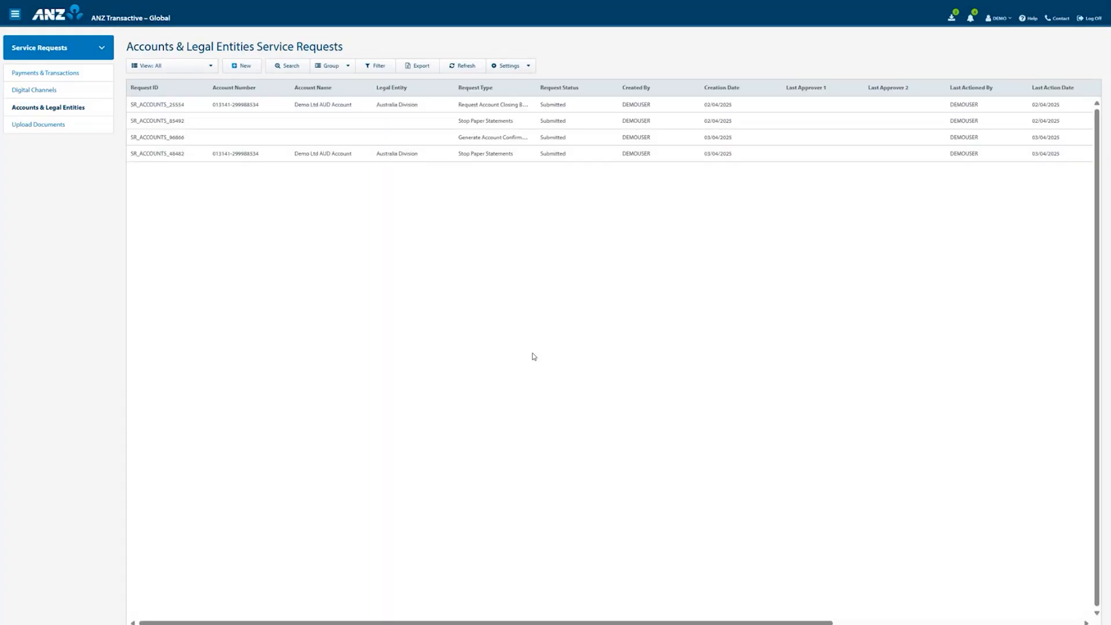
# Step: Start an Amend Statement Preferences request under Accounts & Legal Entities and add the Demo Ltd AUD Account
pyautogui.click(251, 67)
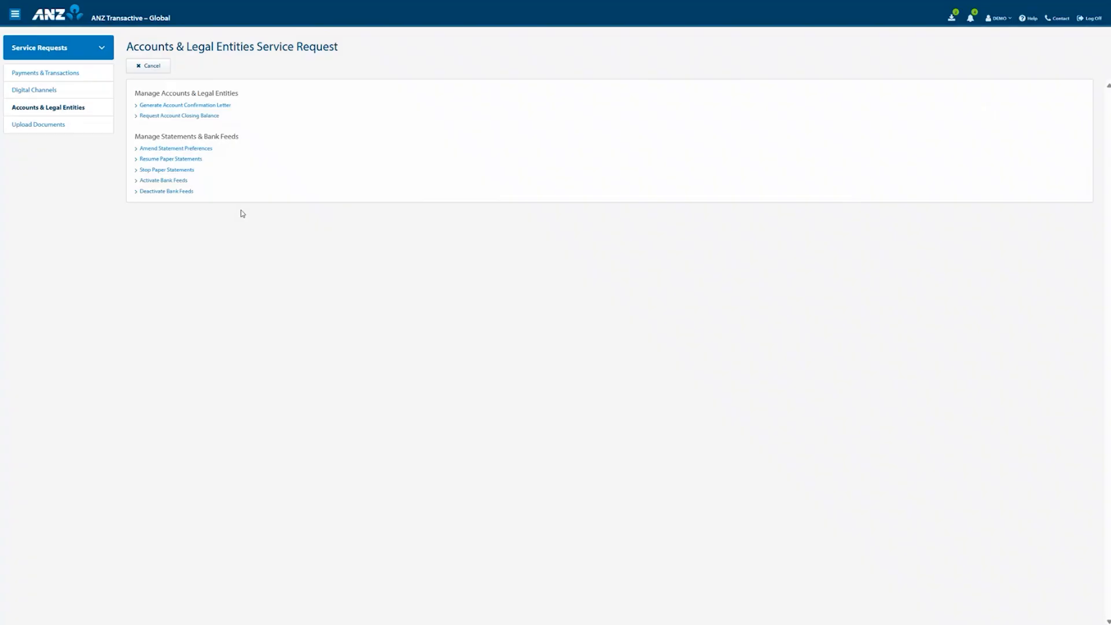
pyautogui.click(204, 149)
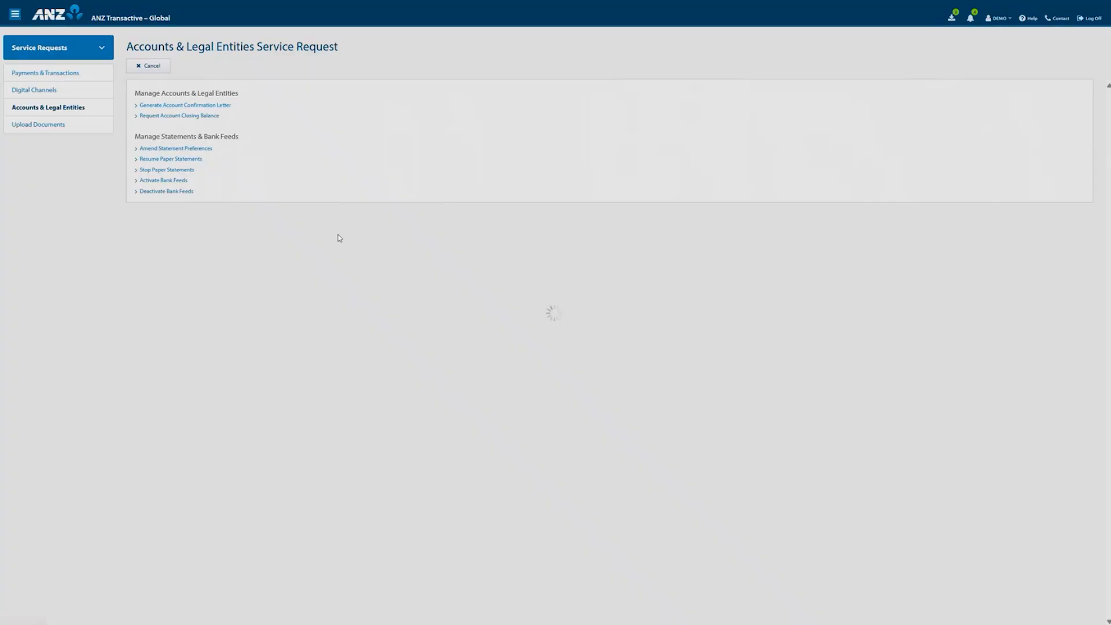
pyautogui.click(383, 141)
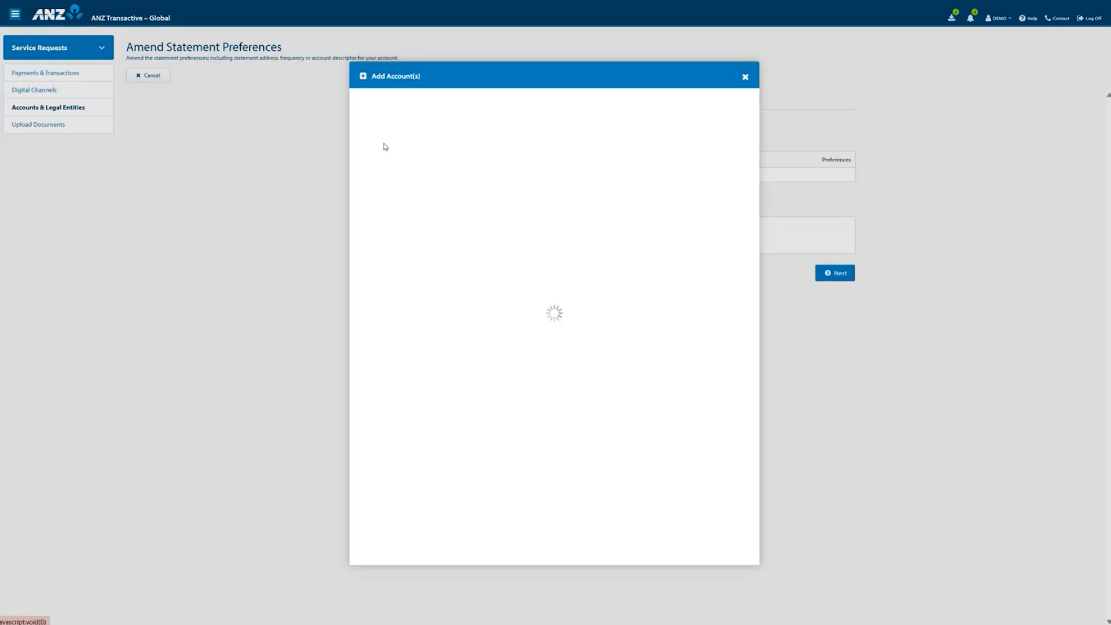
pyautogui.click(505, 139)
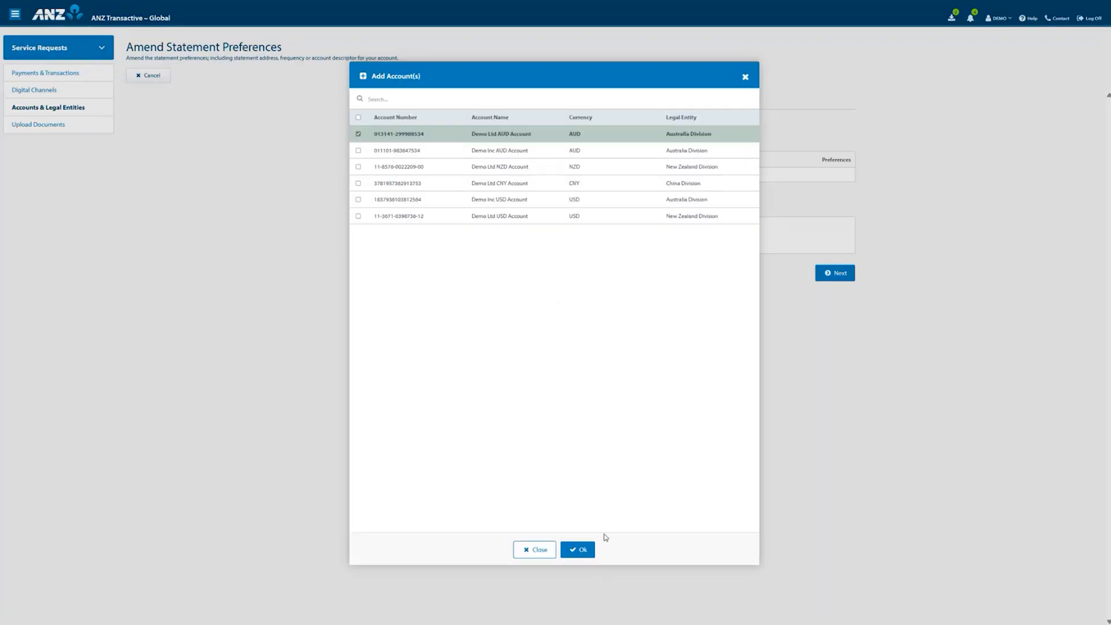
pyautogui.click(590, 549)
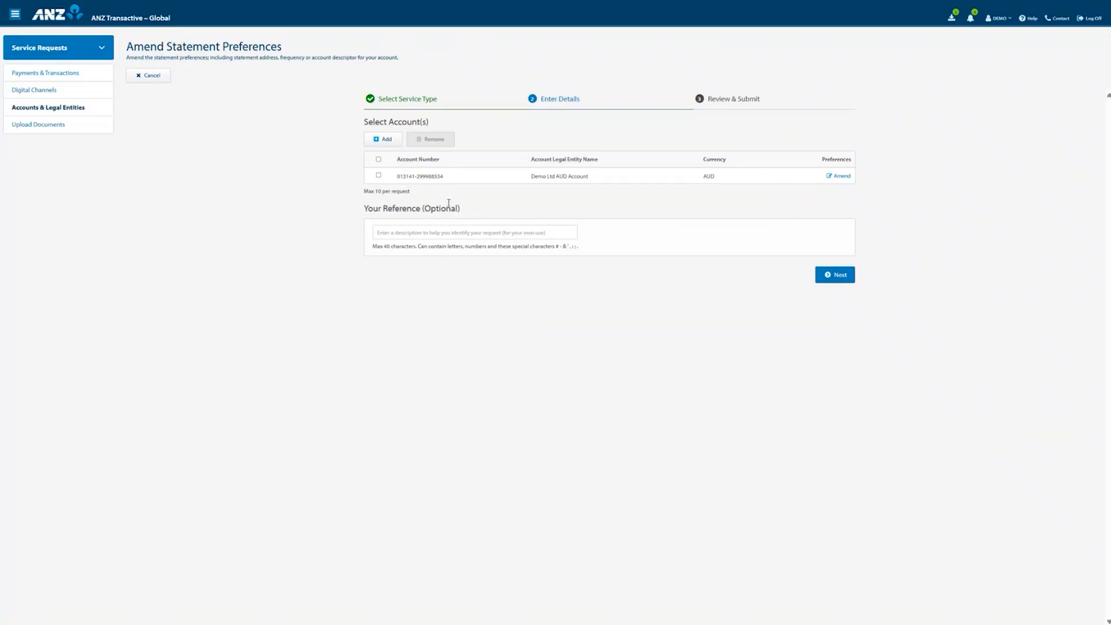
# Step: Amend the account's preferences to a Weekly statement frequency, check the next statement issue date calendar and save
pyautogui.click(840, 176)
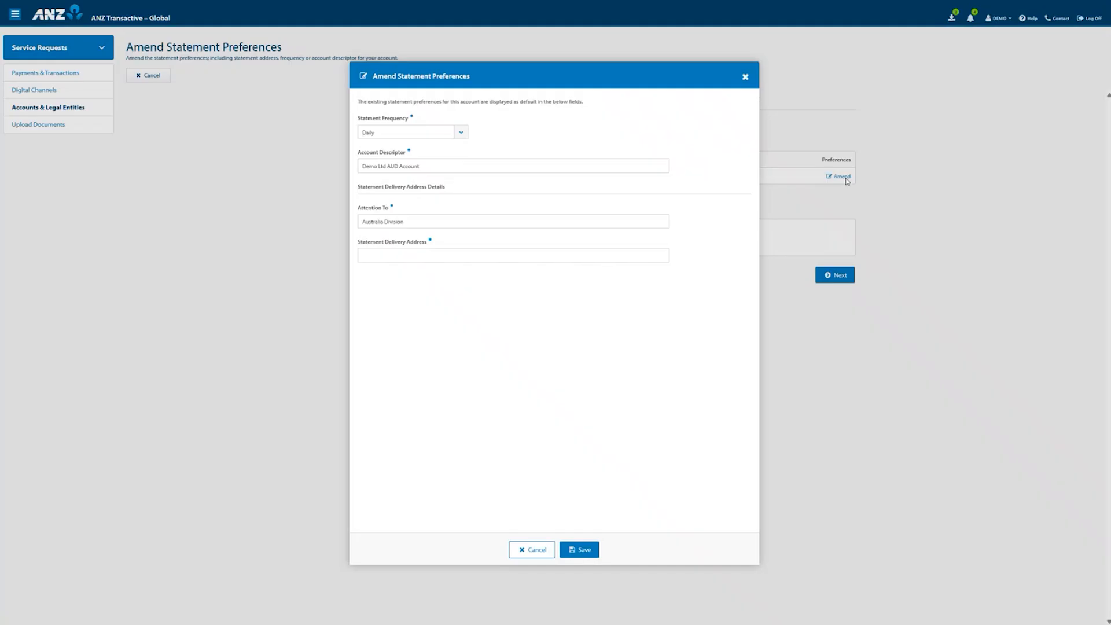
pyautogui.click(462, 133)
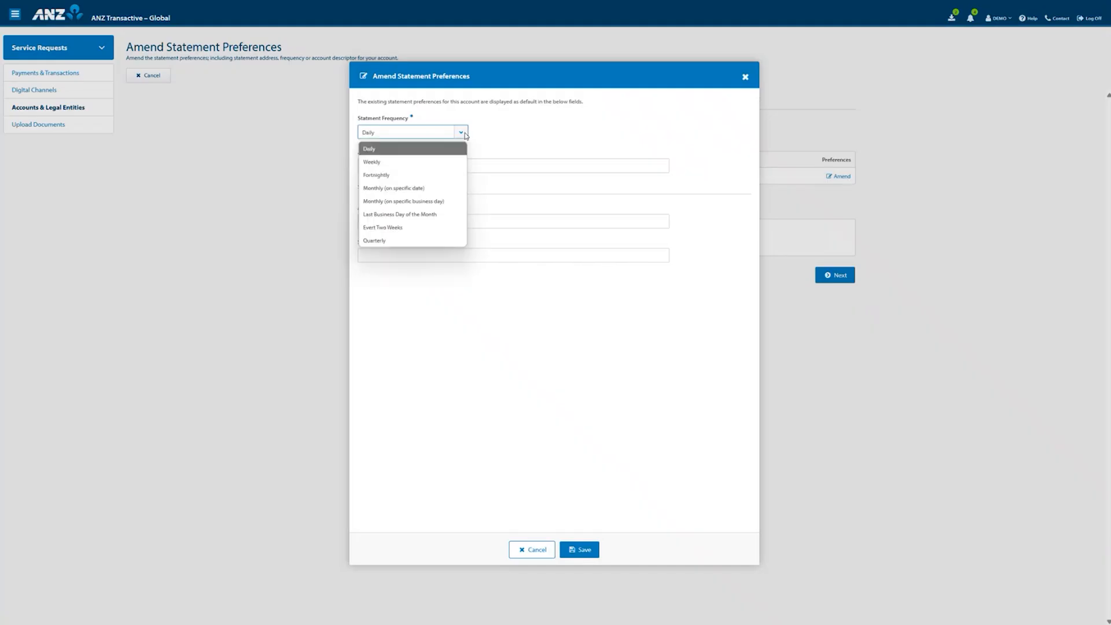
pyautogui.click(443, 165)
pyautogui.click(566, 134)
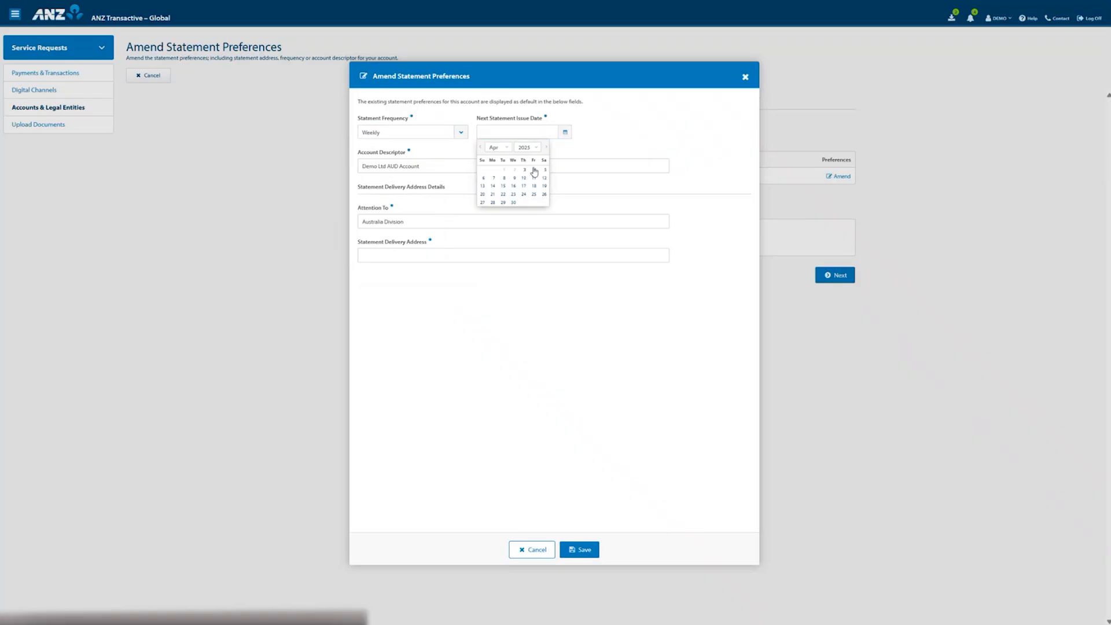
pyautogui.click(564, 133)
pyautogui.click(597, 137)
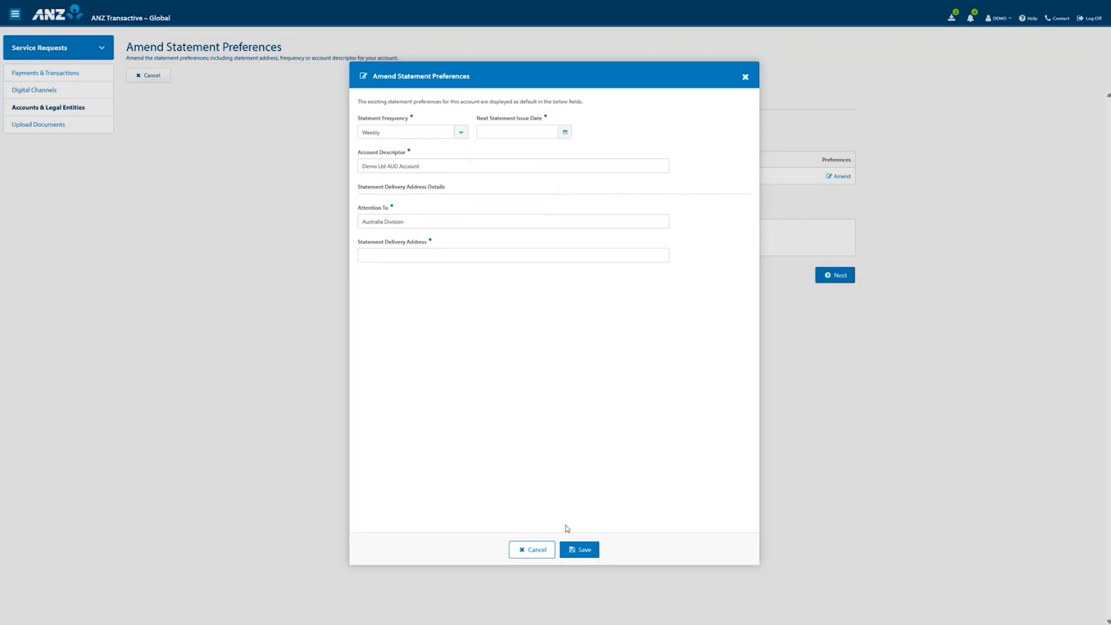
pyautogui.click(580, 550)
# Step: Proceed to the review stage and submit the Amend Statement Preferences request, returning to the request list
pyautogui.click(828, 282)
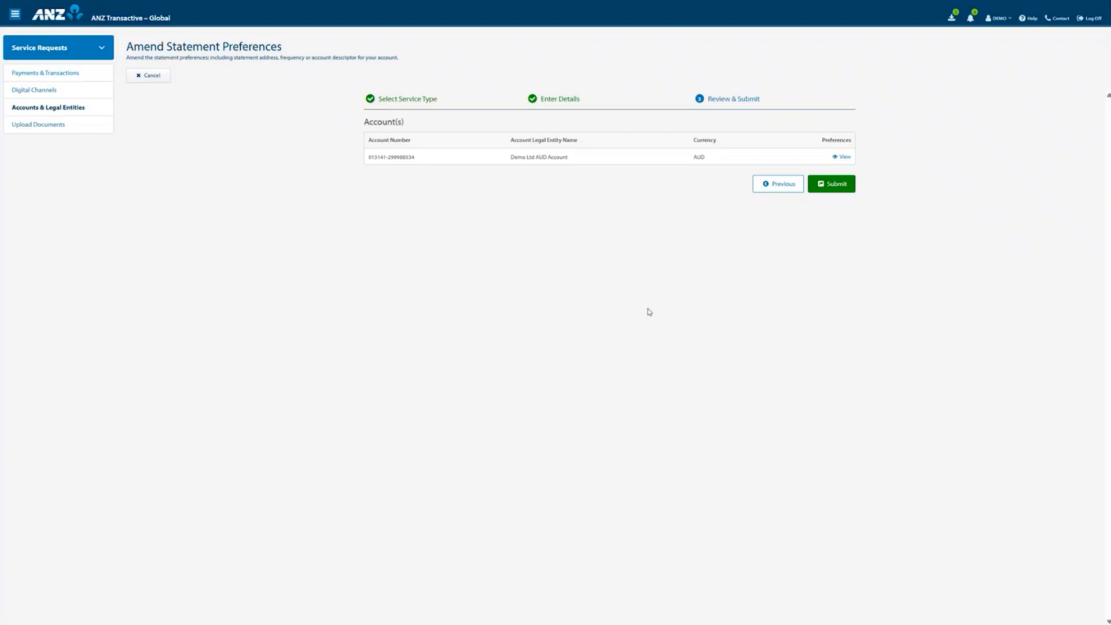
pyautogui.click(832, 185)
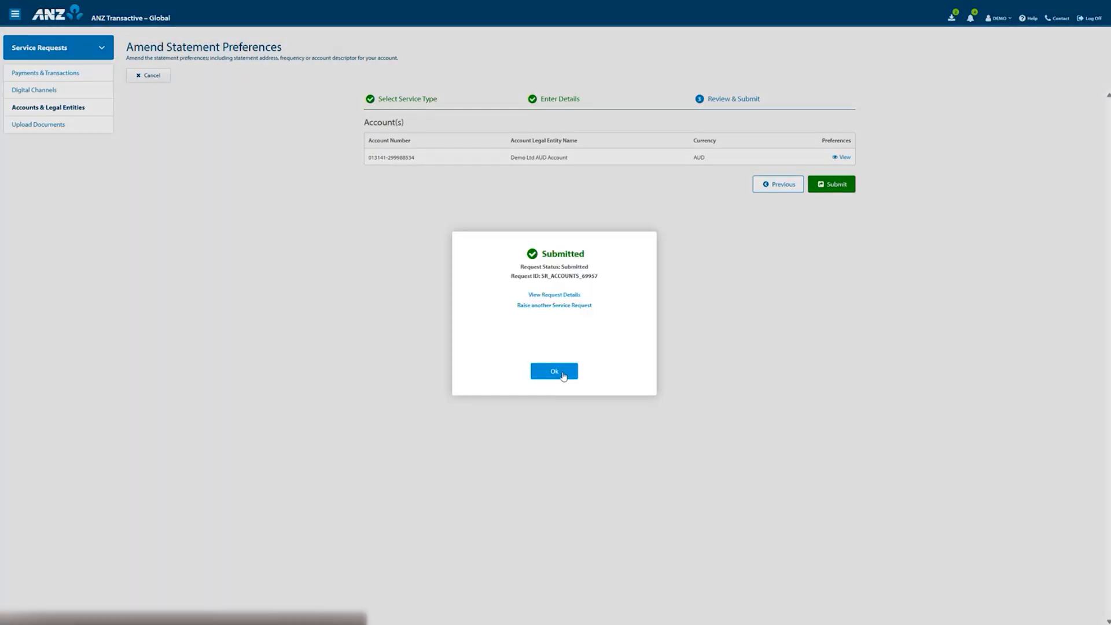
pyautogui.click(564, 372)
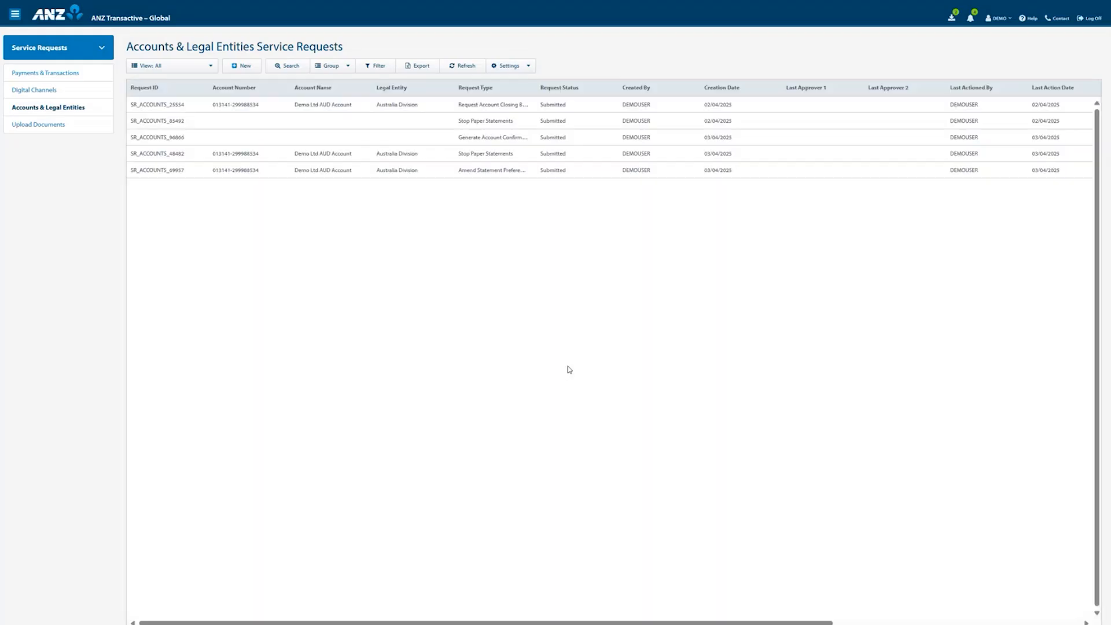
# Step: Examine the Upload Documents request types and the Open Account form's download and upload steps, cancelling without submitting
pyautogui.click(42, 126)
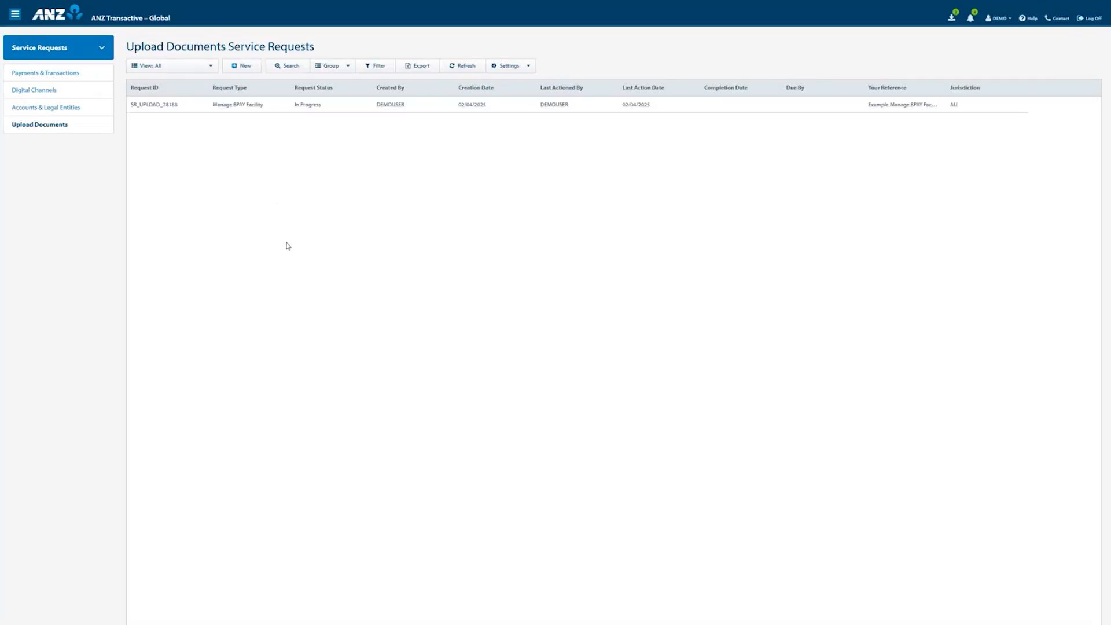
pyautogui.click(242, 66)
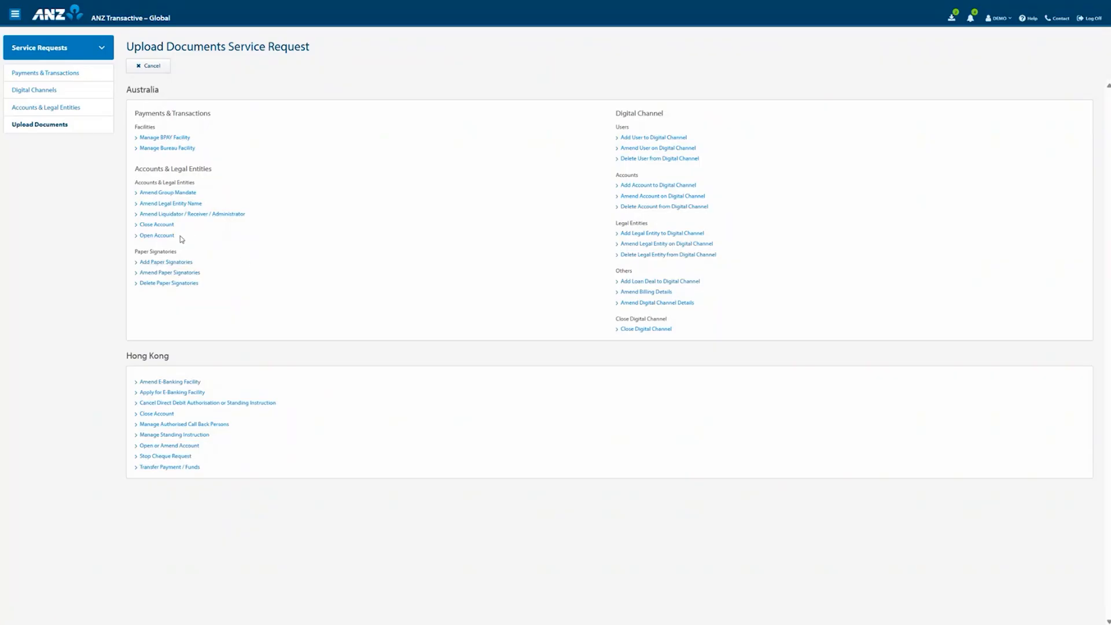
pyautogui.click(174, 240)
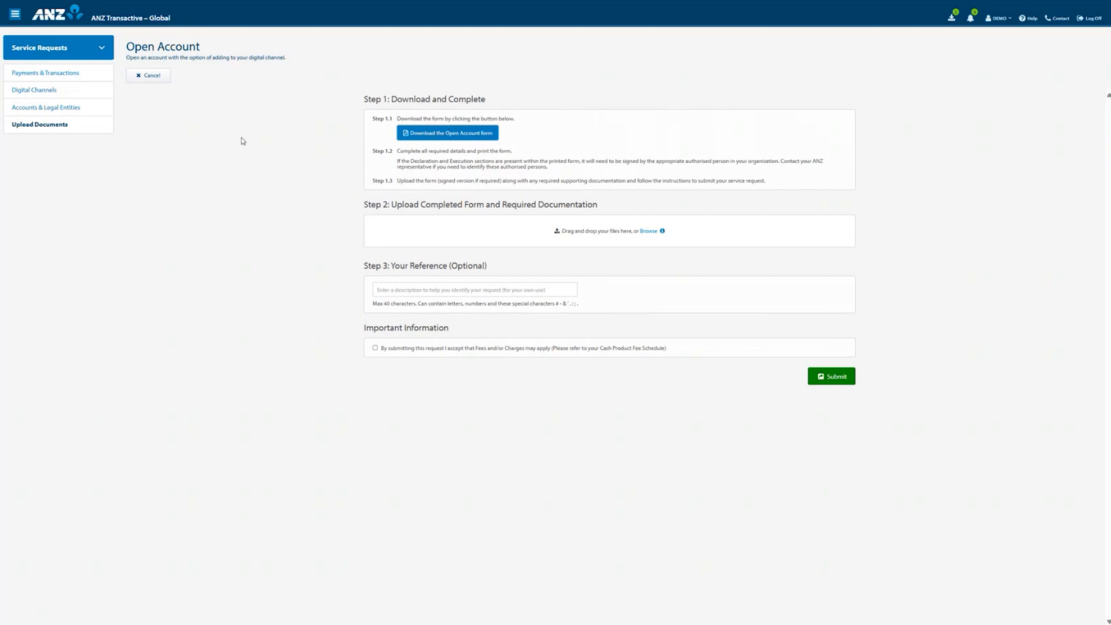
pyautogui.click(152, 76)
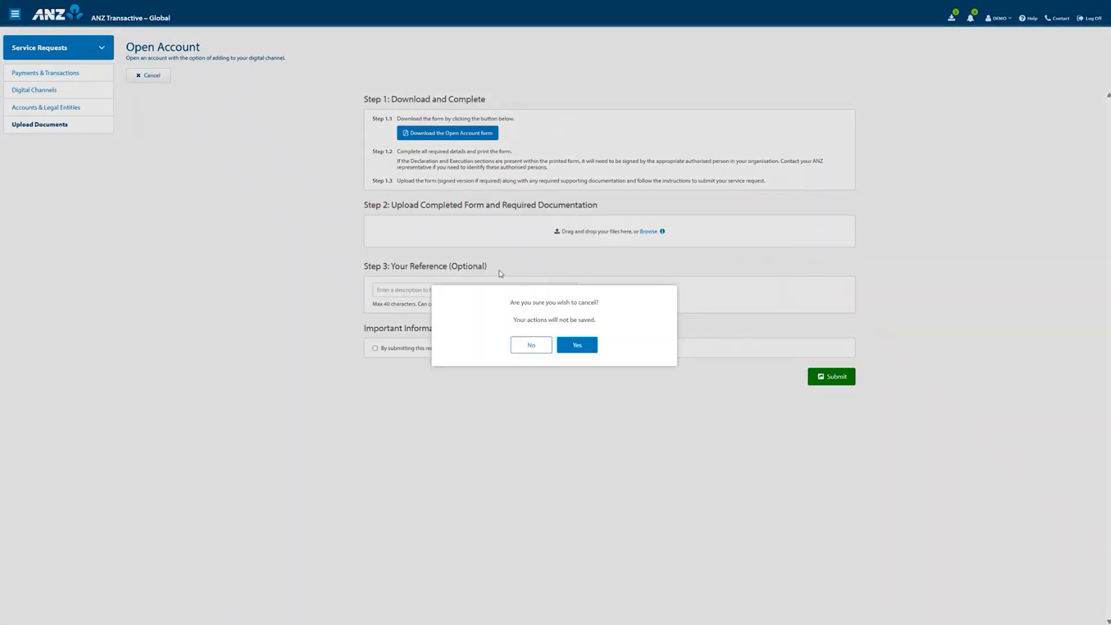
pyautogui.click(576, 345)
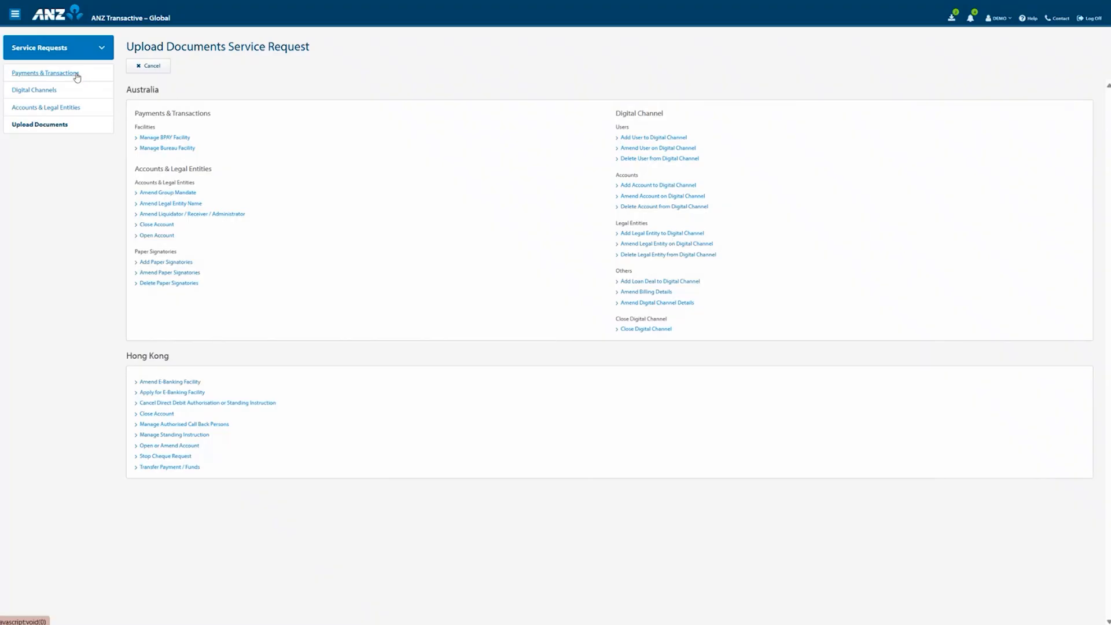
# Step: Open the details of the Add User request created on 03/04/2025 under Digital Channels
pyautogui.click(43, 91)
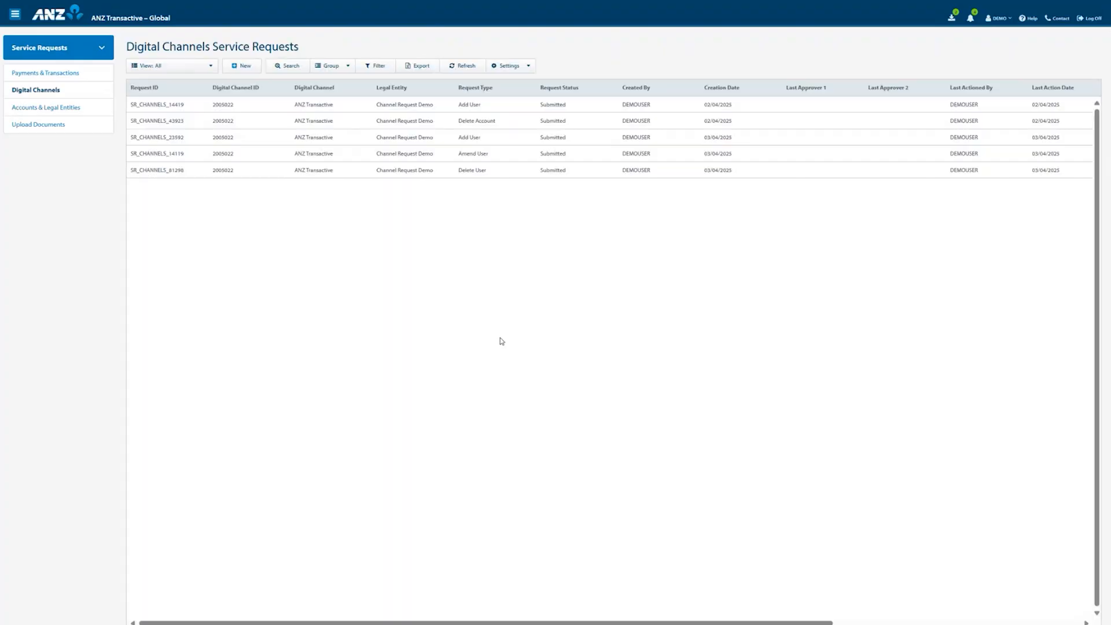
pyautogui.click(474, 143)
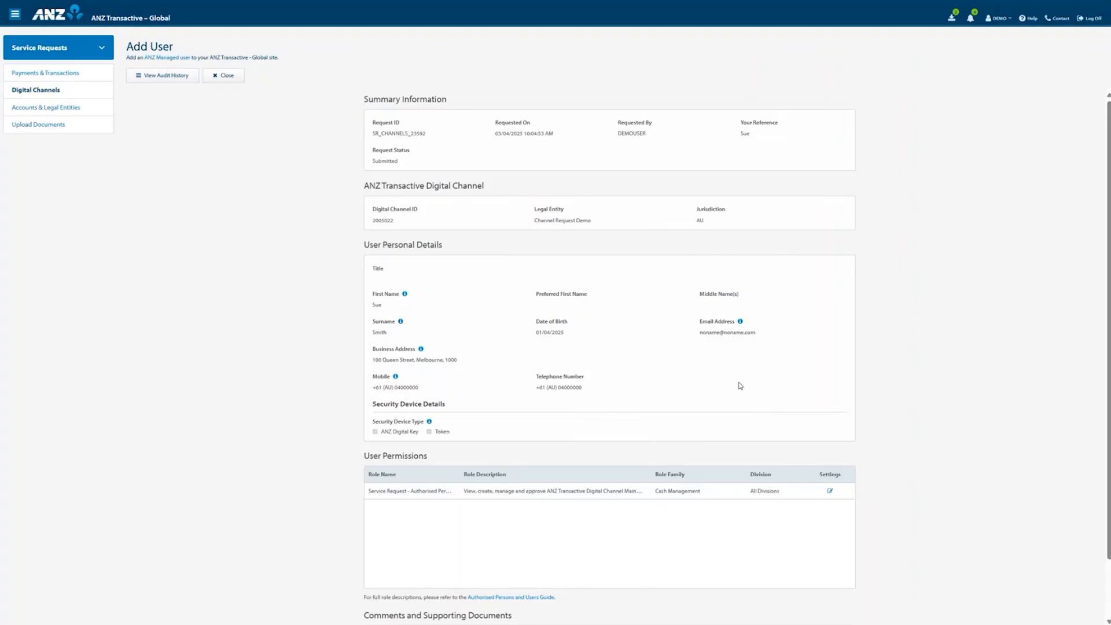
# Step: Review the Add User request down to its Comments and Supporting Documents section, and return to the Home workspace
pyautogui.scroll(-2, 799, 415)
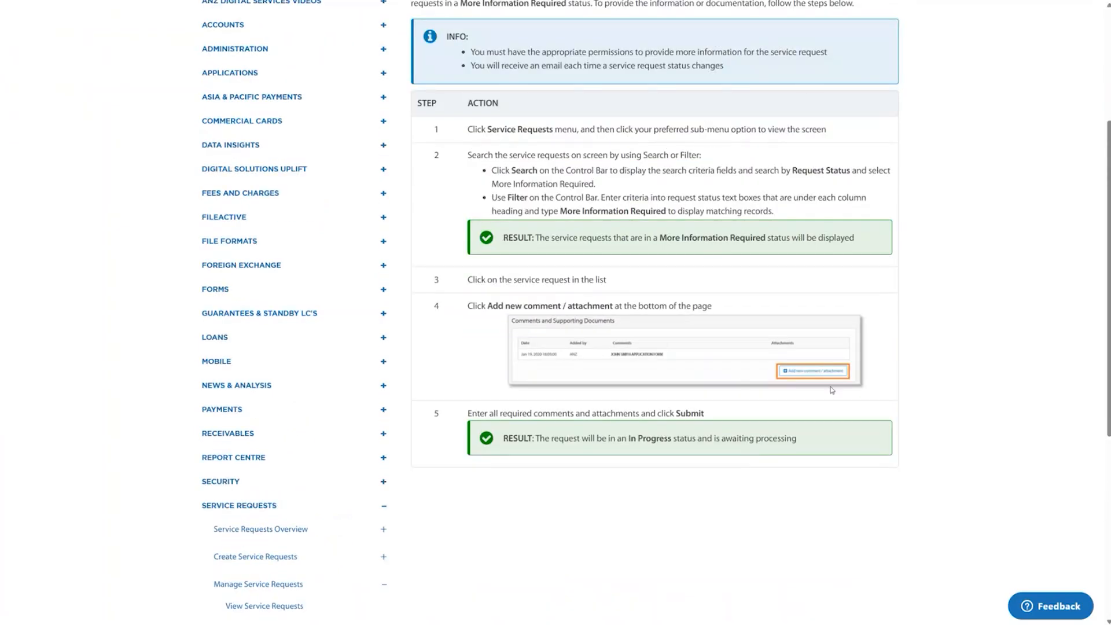
pyautogui.moveTo(818, 381)
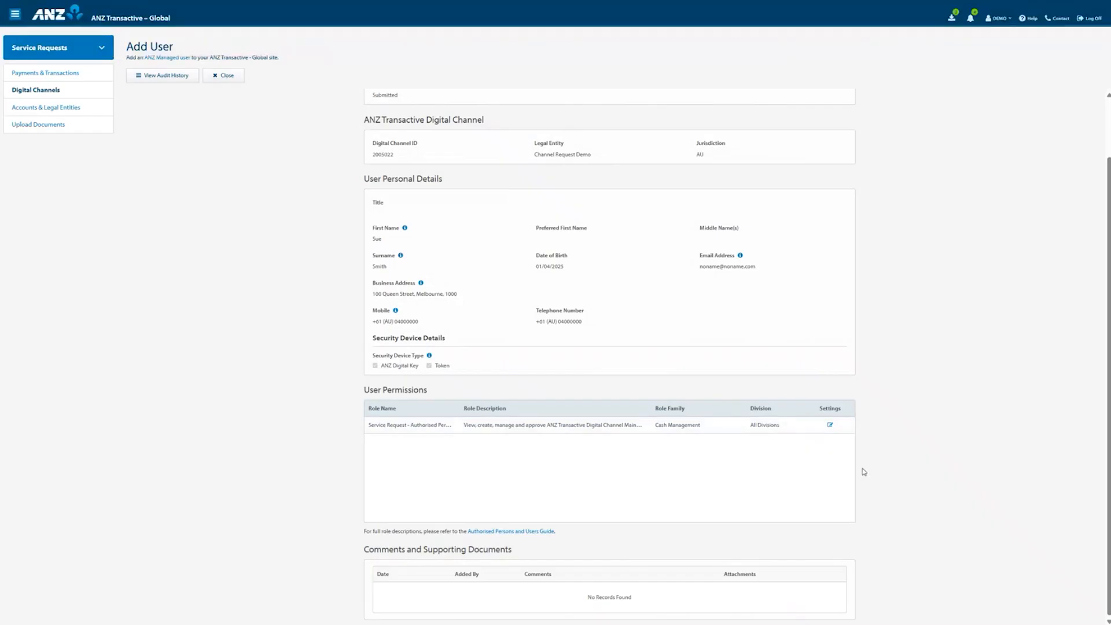
pyautogui.click(73, 58)
pyautogui.click(39, 71)
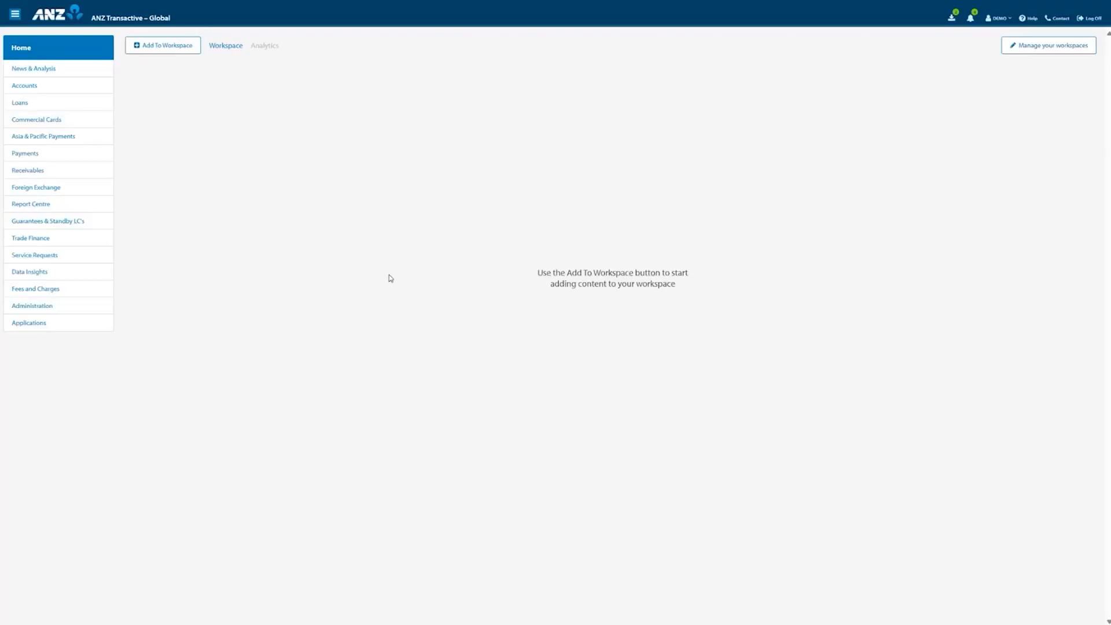
# Step: Open the ANZ Digital Services Help site, look over its popular topics and support categories, and open the Service Requests category
pyautogui.click(1037, 21)
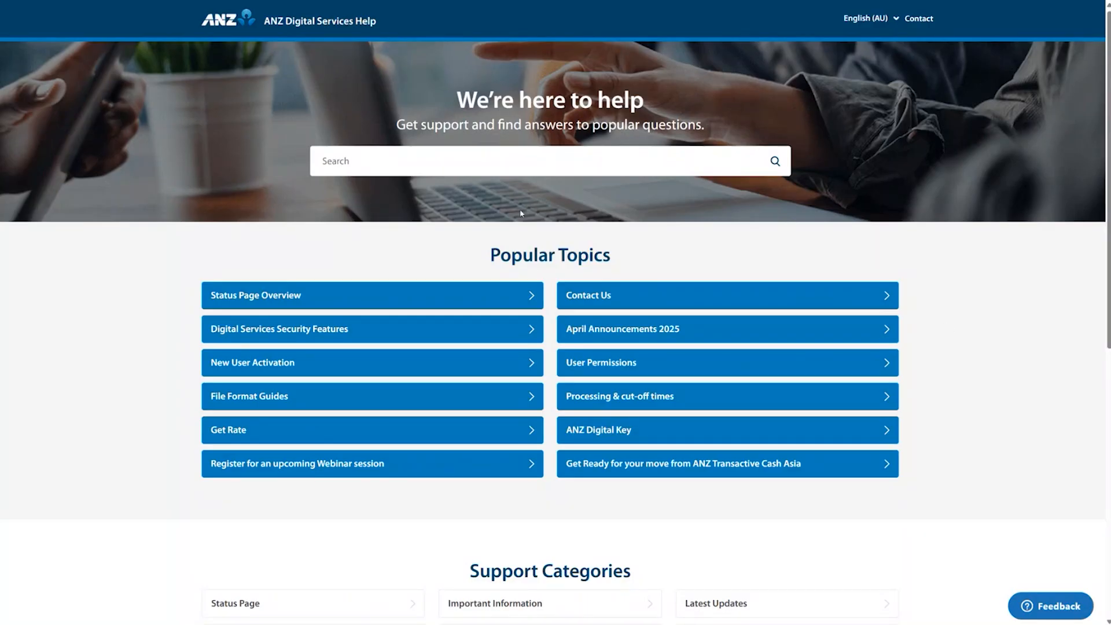
pyautogui.scroll(-4, 553, 270)
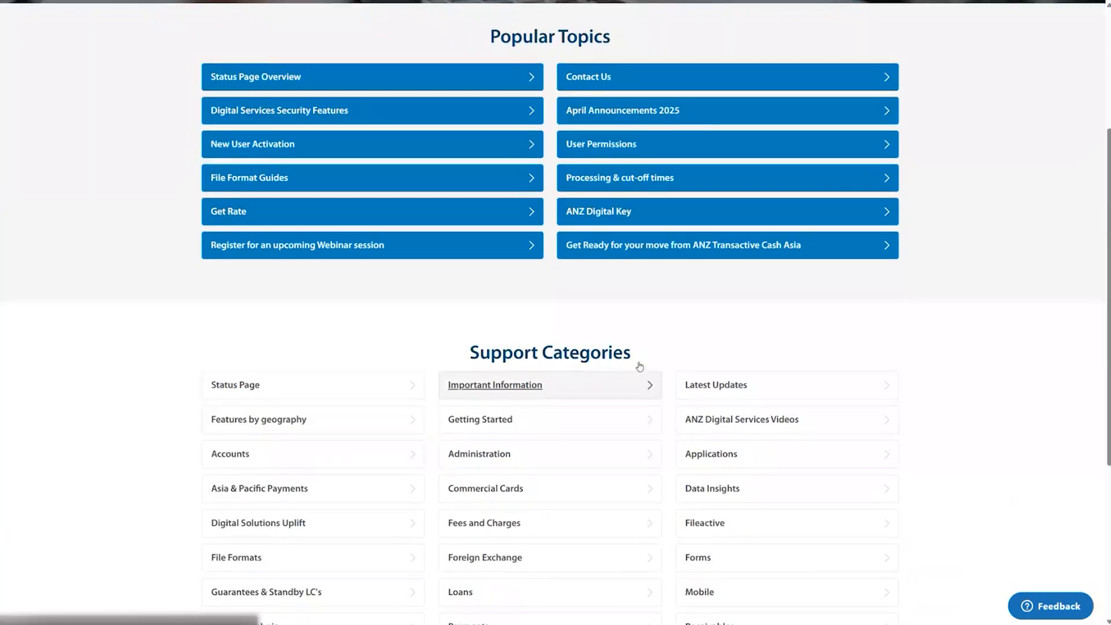
pyautogui.scroll(2, 892, 306)
pyautogui.scroll(3, 886, 303)
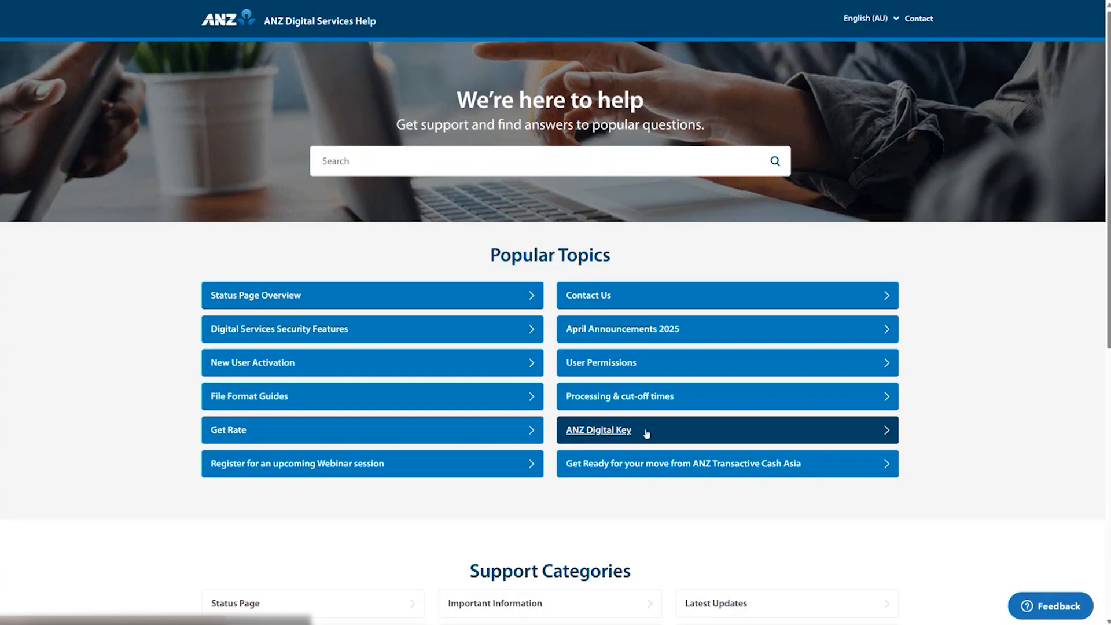
pyautogui.scroll(-3, 655, 438)
pyautogui.scroll(-3, 822, 463)
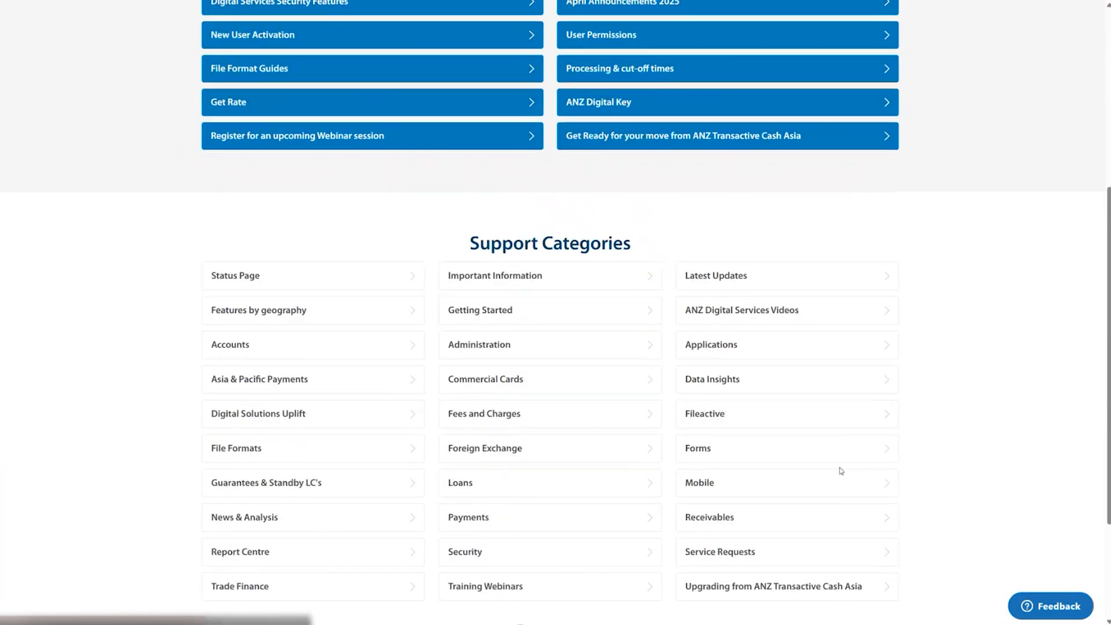
pyautogui.scroll(-2, 822, 452)
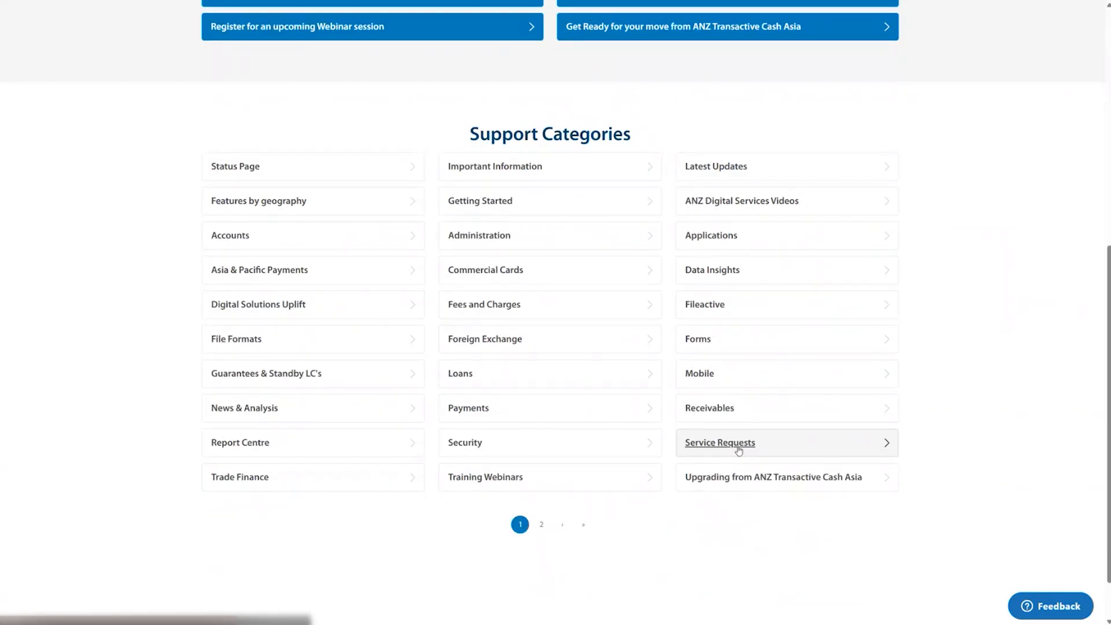
pyautogui.click(739, 450)
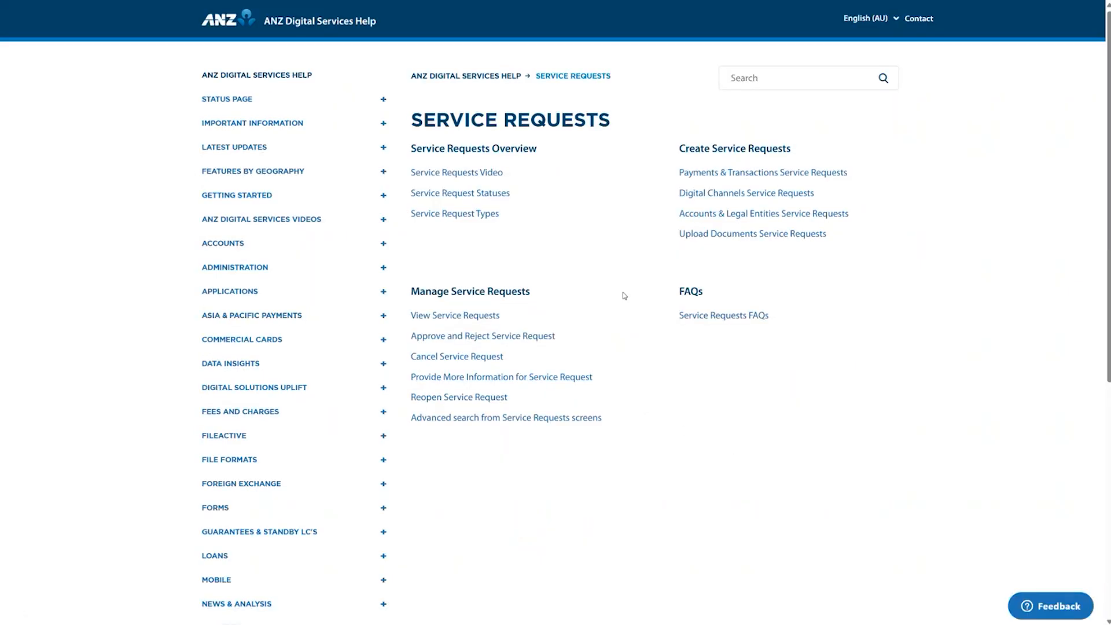
# Step: View the Service Requests Video article and open the Service Request Types article
pyautogui.click(492, 173)
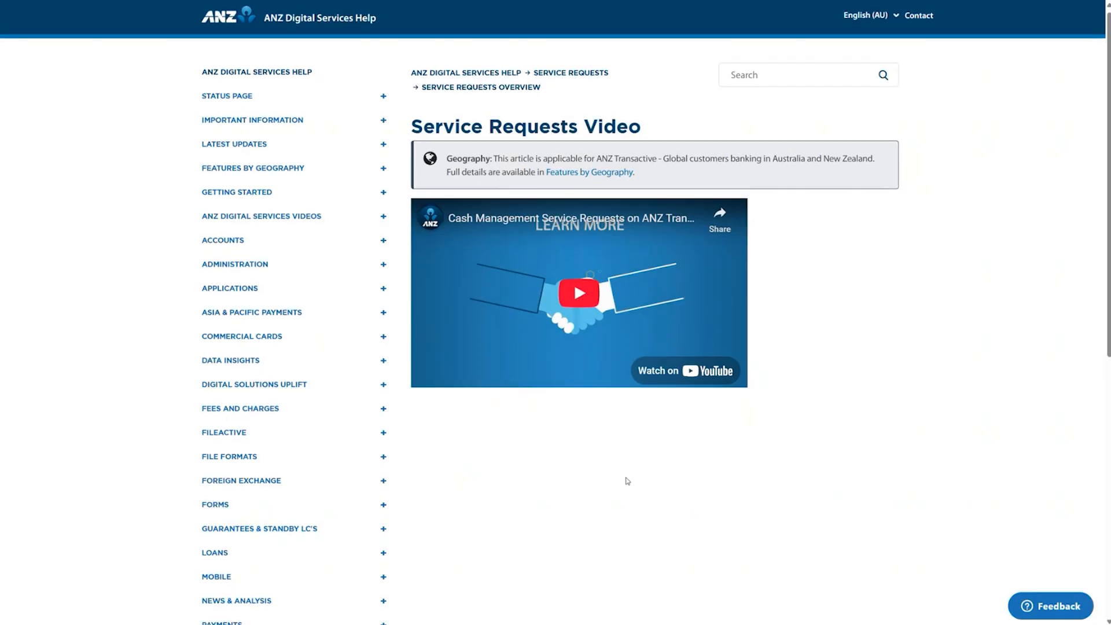
pyautogui.scroll(-7, 625, 479)
pyautogui.click(292, 382)
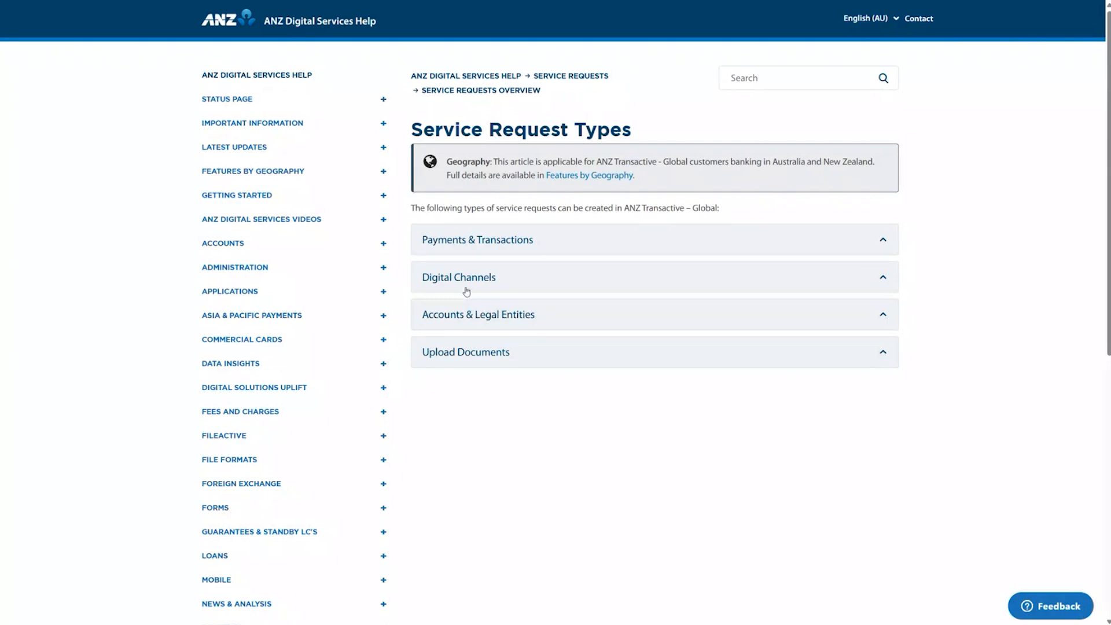
# Step: Expand the Payments & Transactions request types and examine their descriptions and approval requirements
pyautogui.click(517, 243)
pyautogui.scroll(-2, 616, 381)
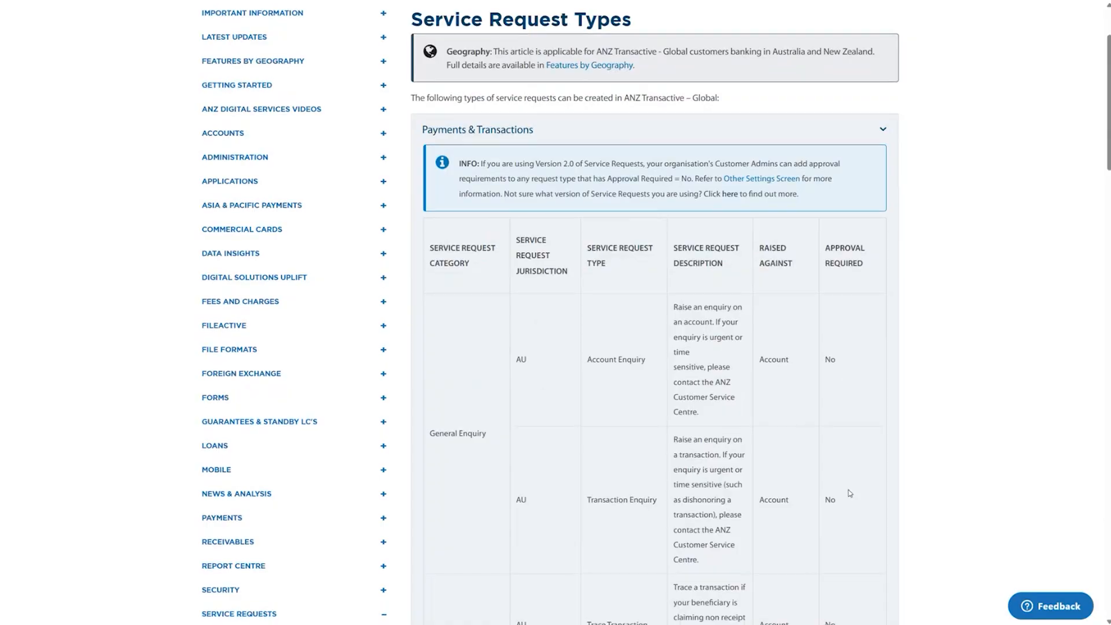
pyautogui.scroll(-3, 848, 498)
pyautogui.scroll(-3, 850, 487)
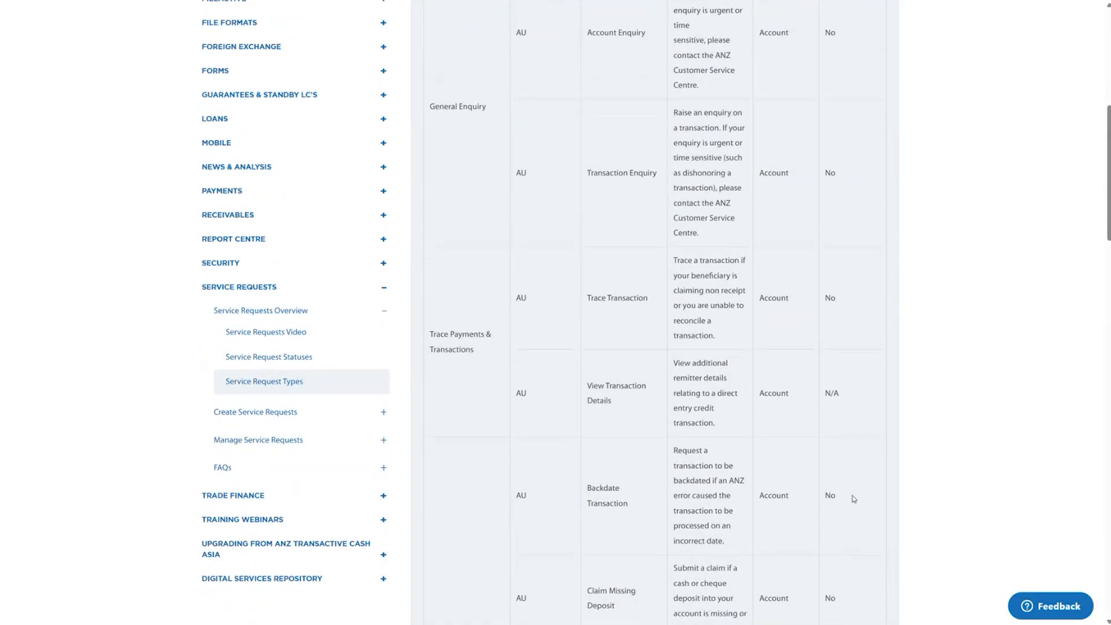
pyautogui.scroll(3, 845, 481)
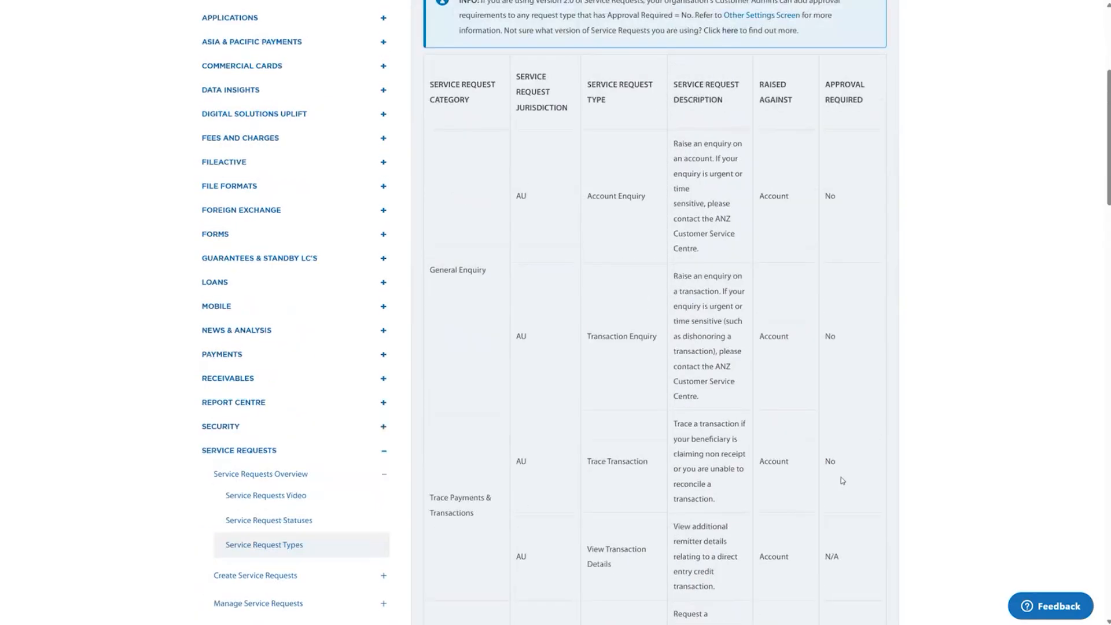
pyautogui.scroll(-4, 321, 432)
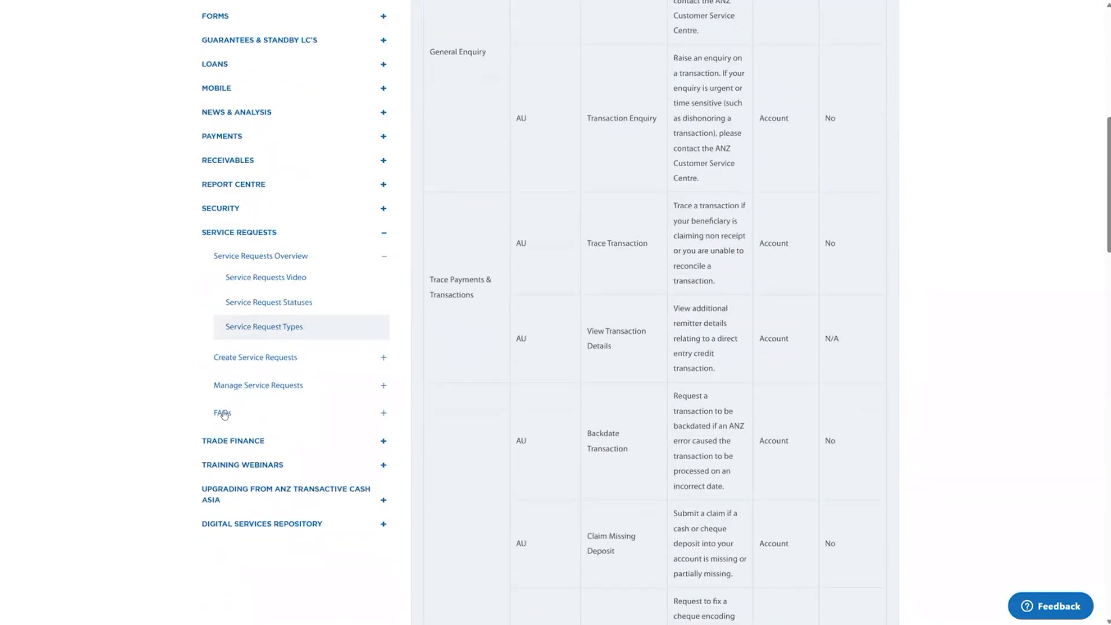
# Step: Open the Service Requests FAQs and read which accounts are eligible for Payments & Transactions Service Requests
pyautogui.click(223, 413)
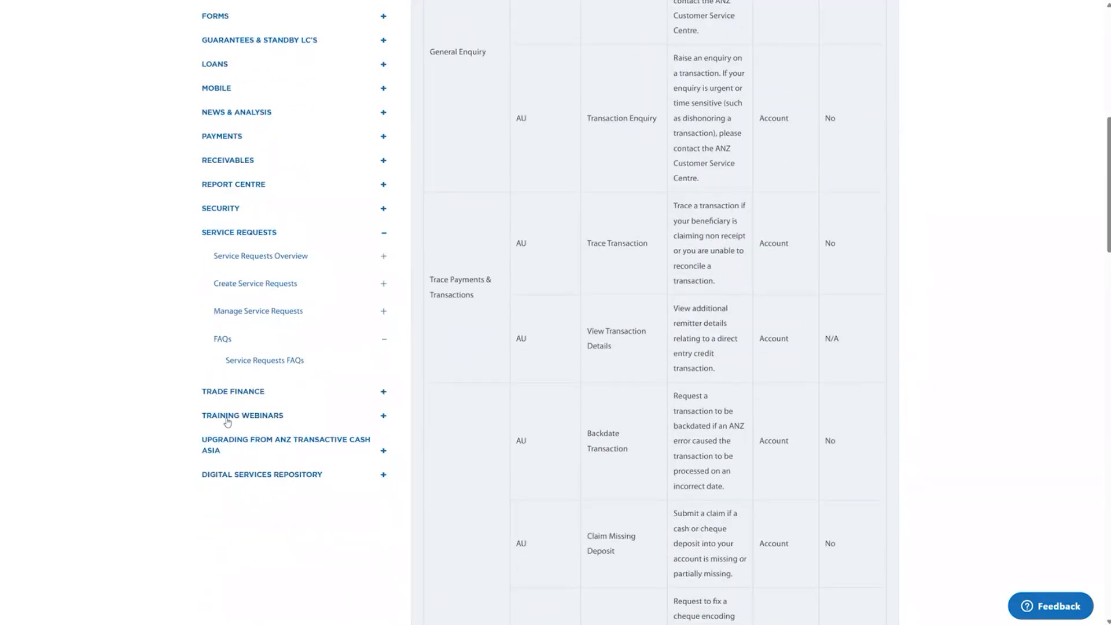
pyautogui.click(254, 362)
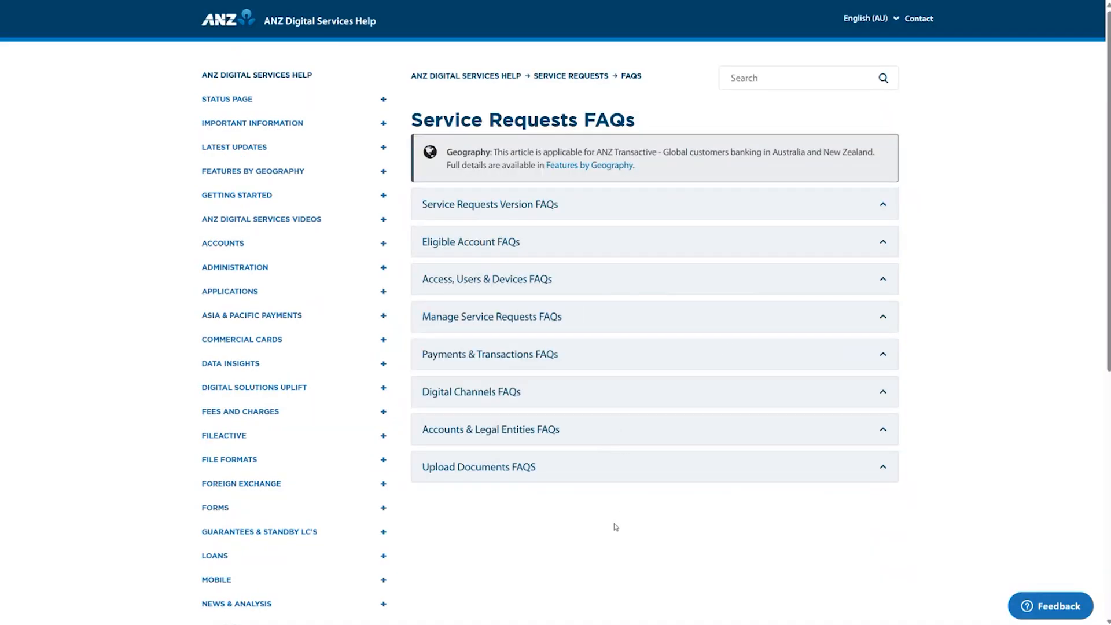
pyautogui.click(516, 245)
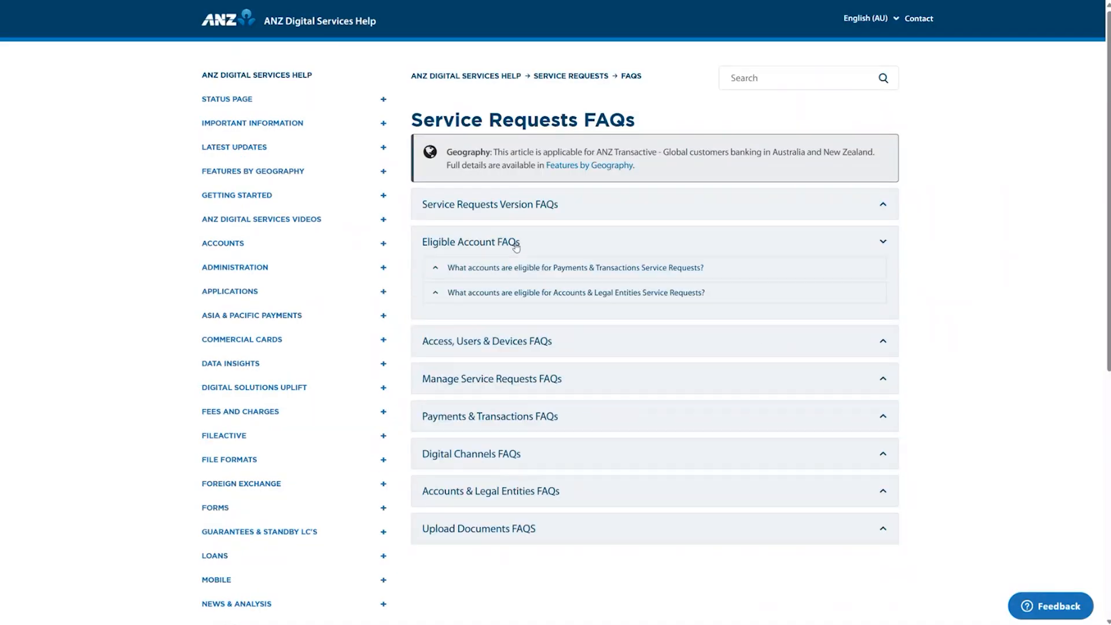
pyautogui.click(490, 276)
pyautogui.scroll(-2, 579, 347)
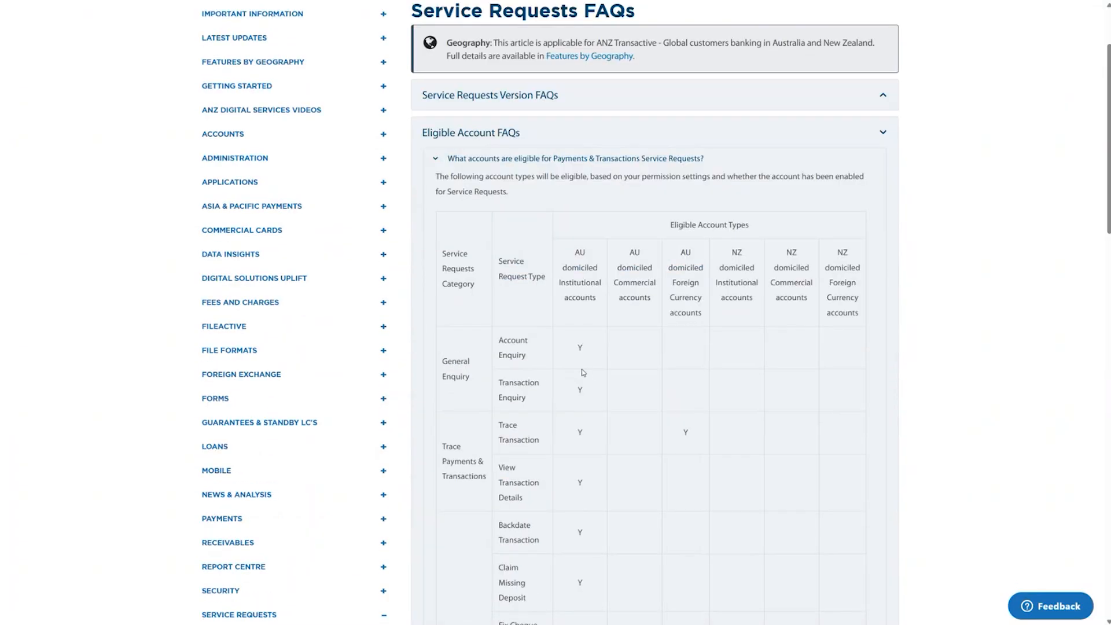
pyautogui.scroll(-2, 583, 372)
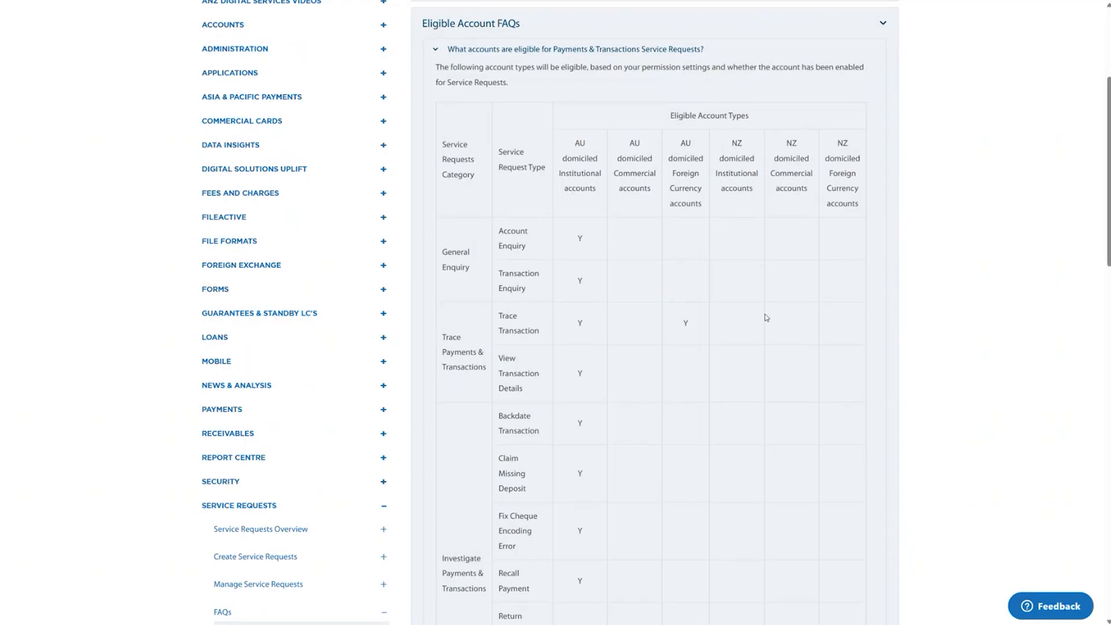
pyautogui.scroll(3, 752, 313)
# Step: Collapse the Eligible Account FAQs and browse the Access, Users & Devices FAQs
pyautogui.click(553, 188)
pyautogui.click(527, 227)
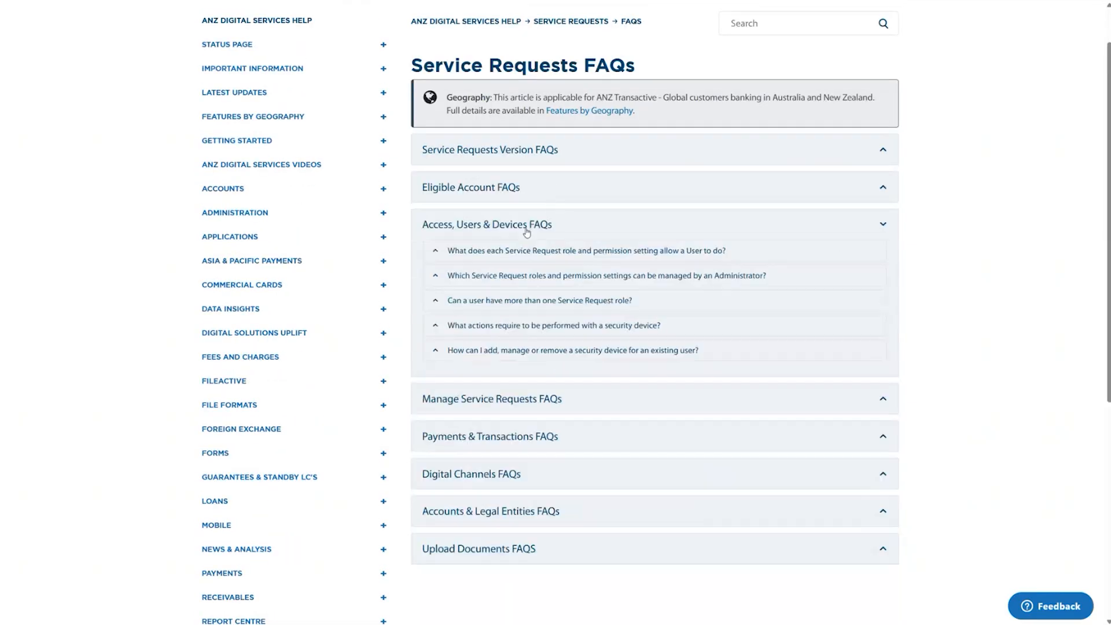
pyautogui.click(529, 280)
pyautogui.click(536, 284)
pyautogui.click(533, 254)
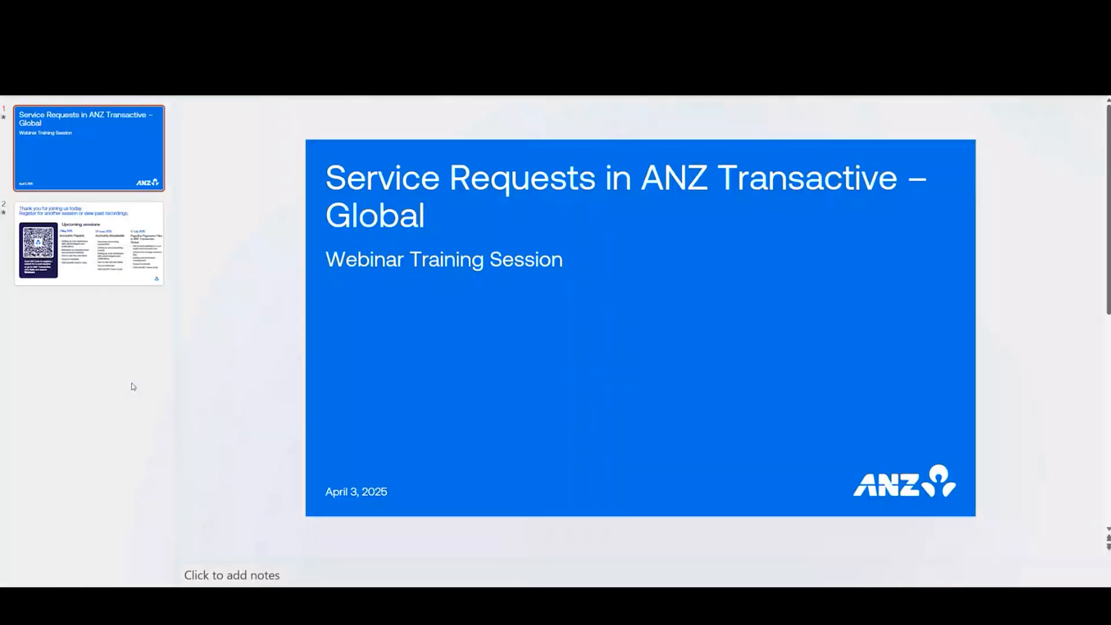
# Step: Switch to the PowerPoint webinar deck and present its second slide, covering upcoming sessions, in full screen
pyautogui.click(136, 275)
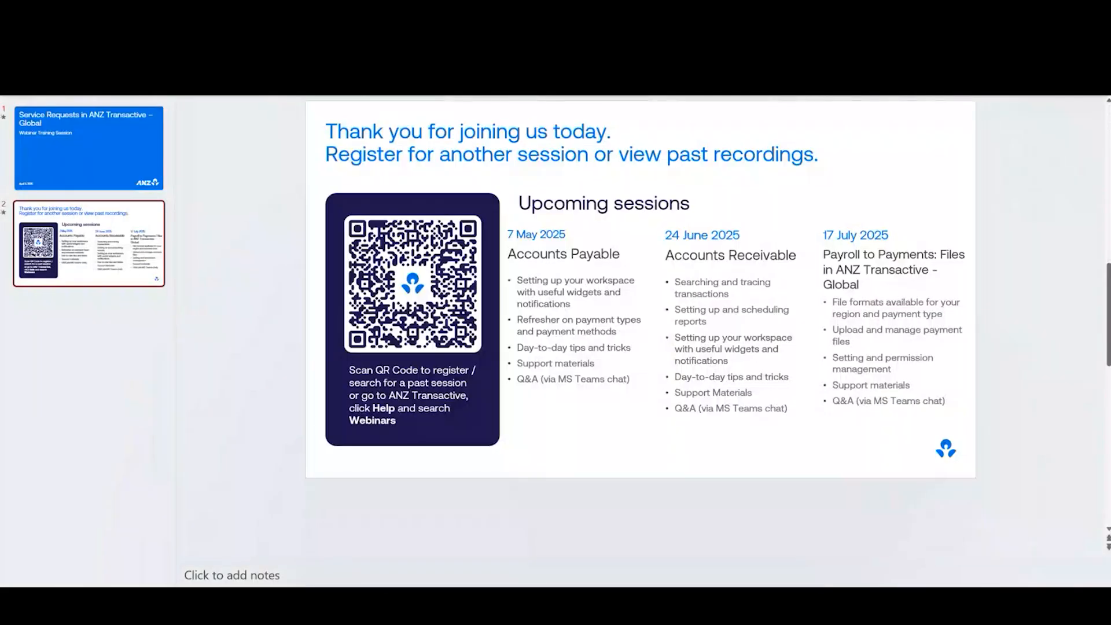
pyautogui.hotkey('shift', 'F5')
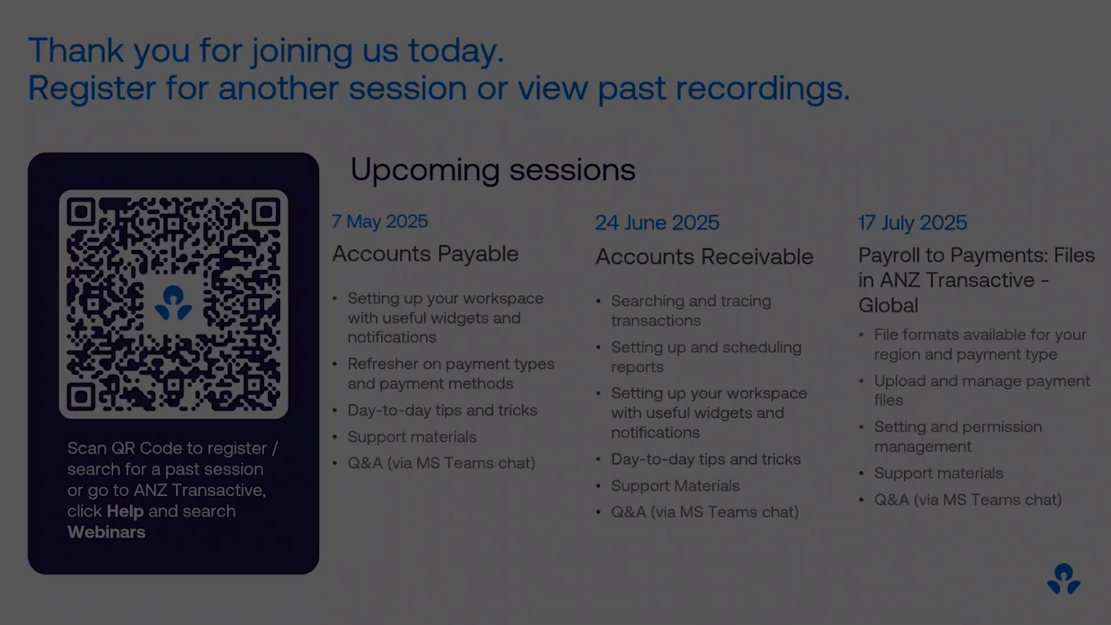